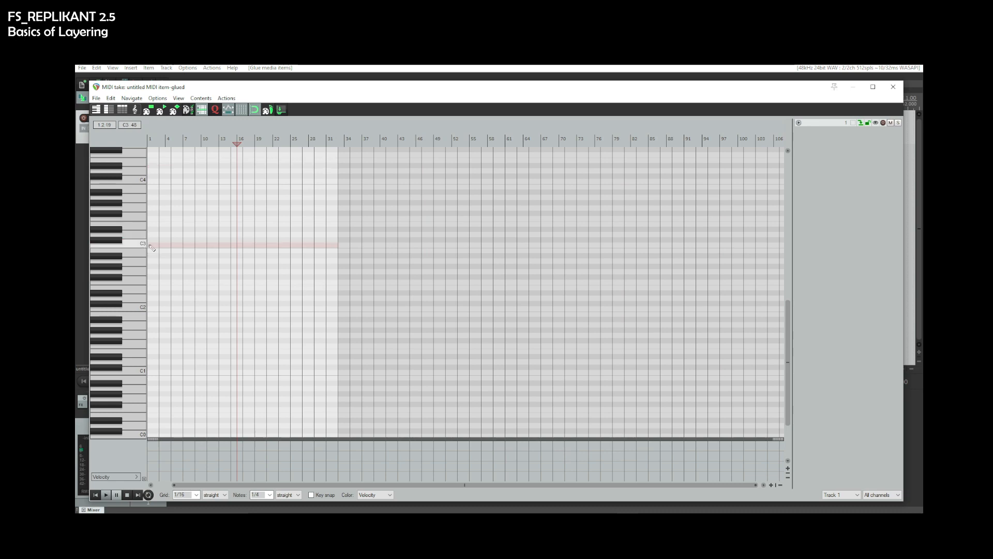
- Draw a long C3 note spanning the MIDI item and close the MIDI editor
{"action": "left_click_drag", "start_coordinate": [165, 247], "coordinate": [339, 246]}
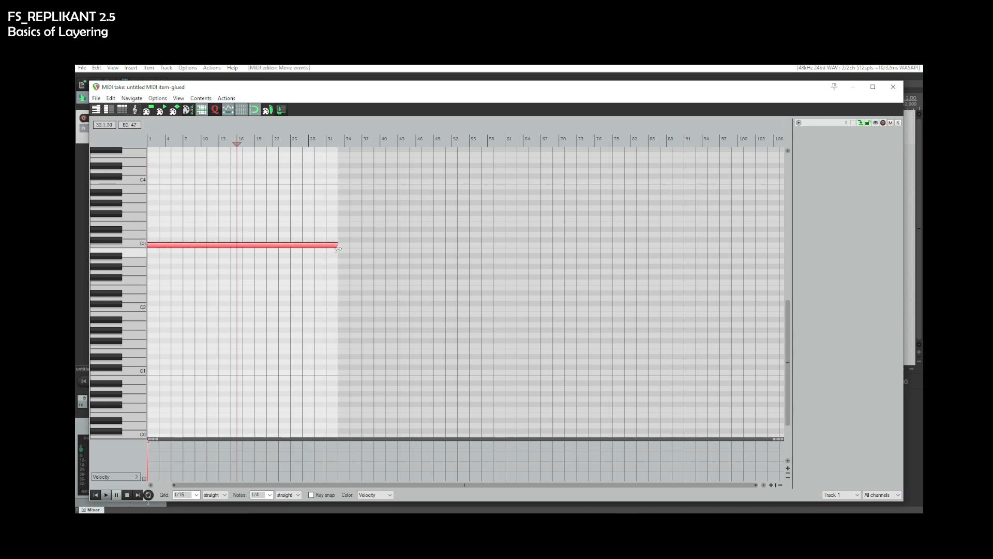
{"action": "left_click", "coordinate": [900, 88]}
- Duplicate the MIDI track three times so four identical tracks exist
{"action": "right_click", "coordinate": [205, 141]}
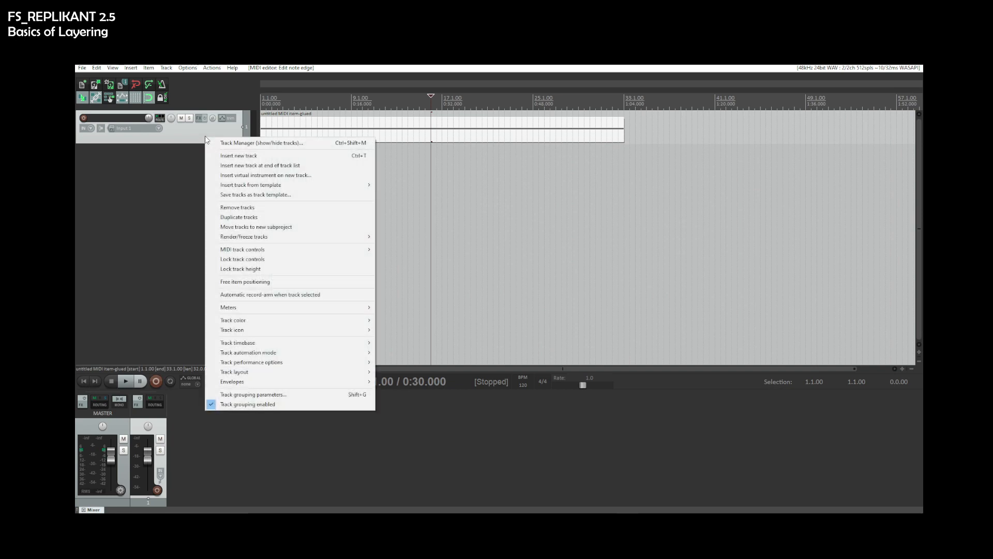
{"action": "left_click", "coordinate": [228, 213]}
{"action": "right_click", "coordinate": [197, 177]}
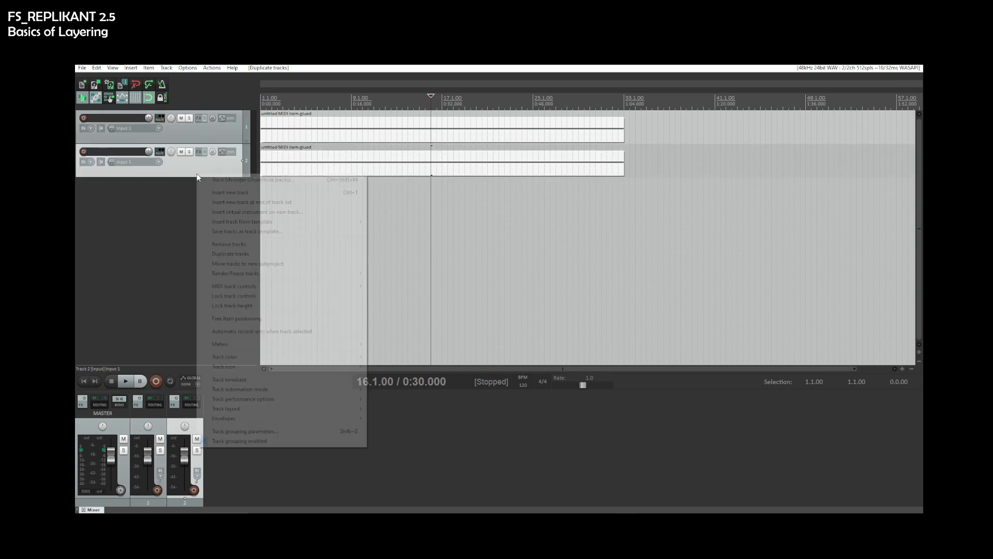
{"action": "left_click", "coordinate": [222, 255]}
{"action": "right_click", "coordinate": [189, 204]}
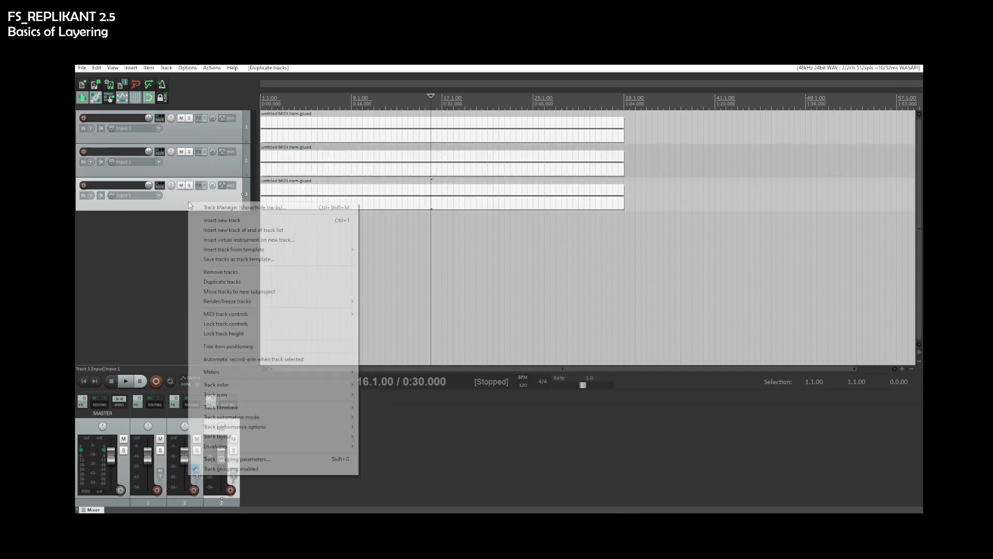
{"action": "left_click", "coordinate": [227, 283]}
{"action": "left_click", "coordinate": [217, 274]}
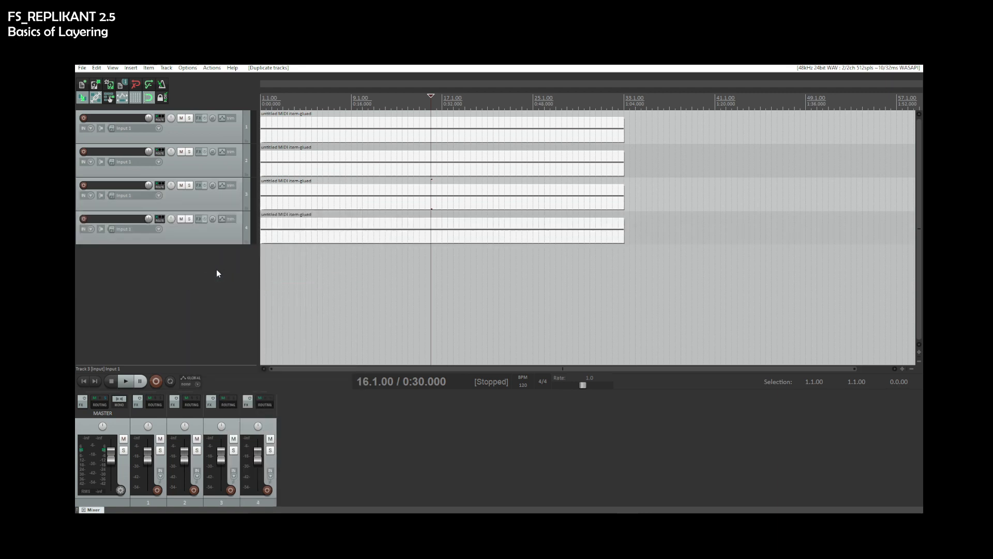
- Lower the tracks' volume faders to about -5 dB
{"action": "left_click", "coordinate": [196, 133]}
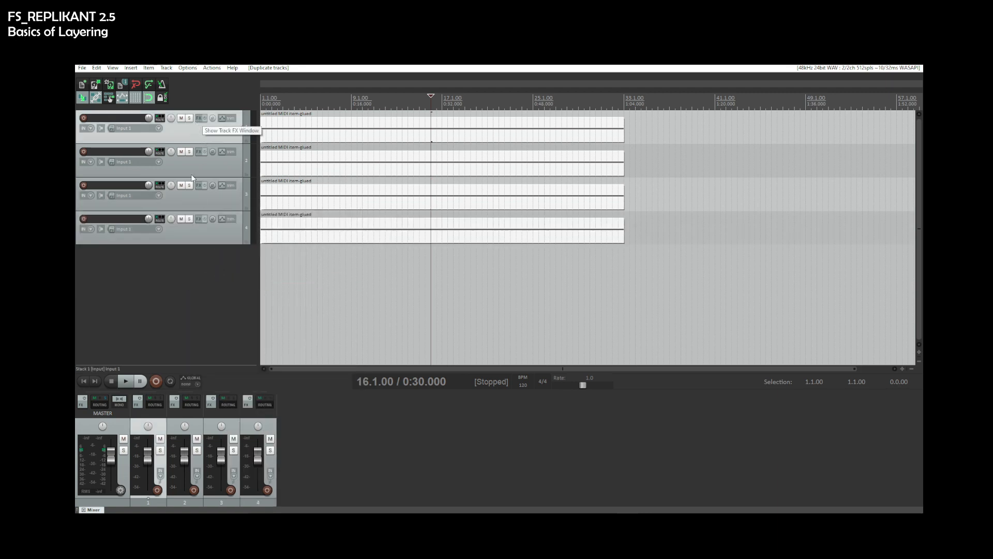
{"action": "left_click", "coordinate": [246, 427], "text": "shift"}
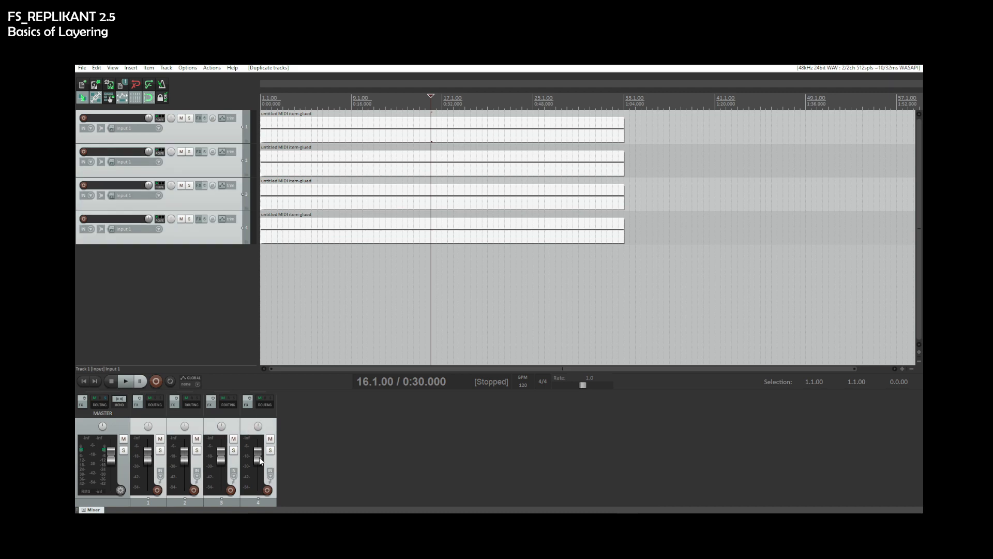
{"action": "left_click_drag", "start_coordinate": [259, 456], "coordinate": [261, 464]}
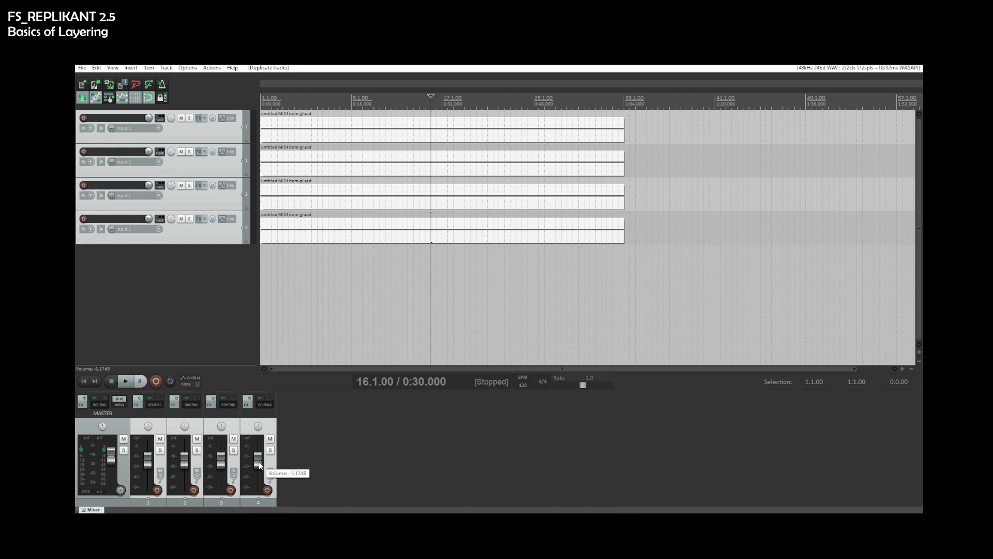
- Add a new fifth track and name it MIXDOWN
{"action": "double_click", "coordinate": [309, 458]}
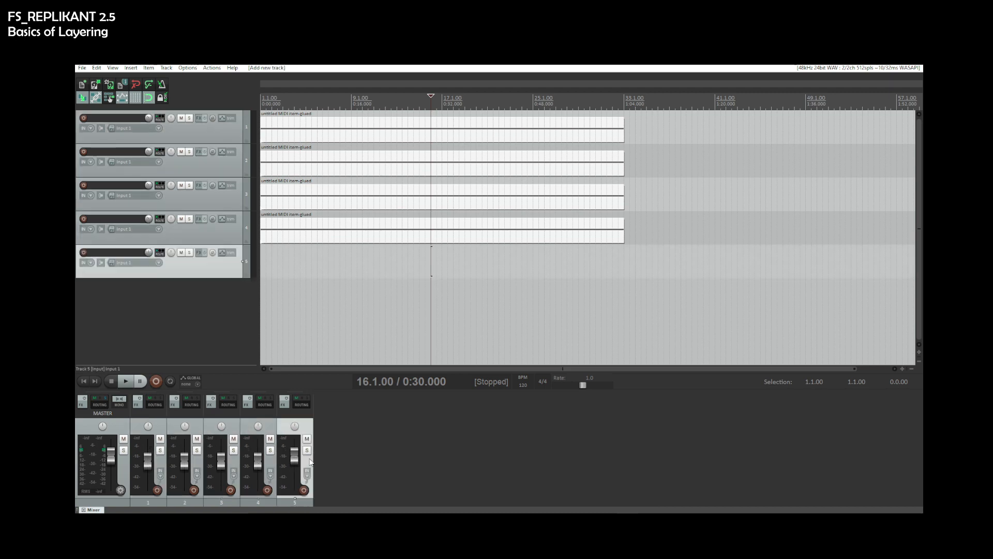
{"action": "double_click", "coordinate": [295, 412]}
{"action": "key", "text": "Return"}
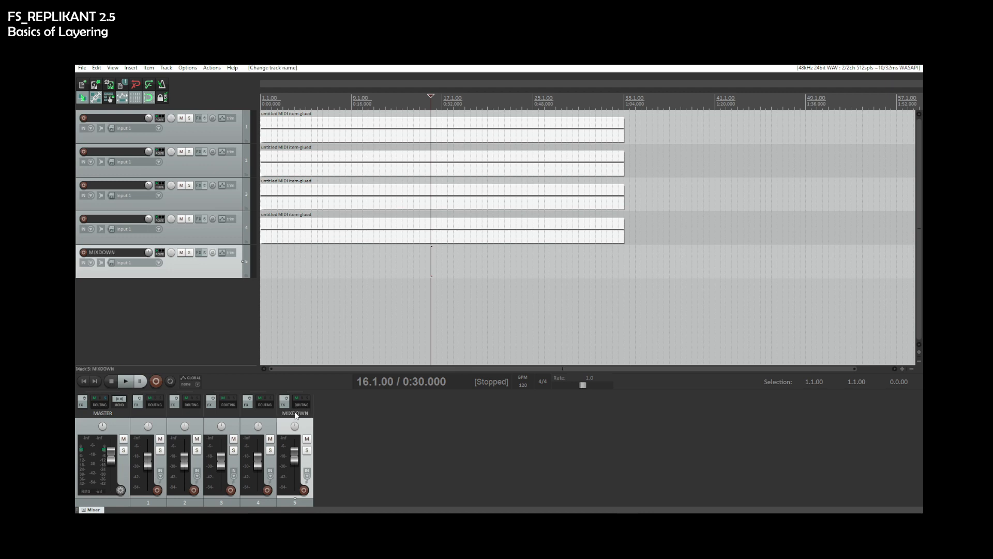
- In track 1's routing, disable the master send and add a send to the MIXDOWN track
{"action": "left_click", "coordinate": [159, 403]}
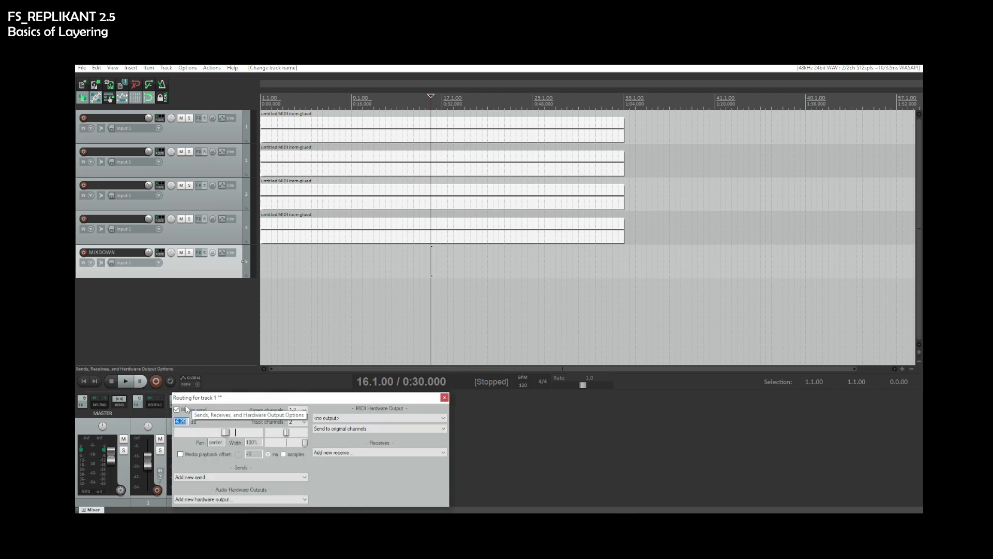
{"action": "left_click", "coordinate": [205, 477]}
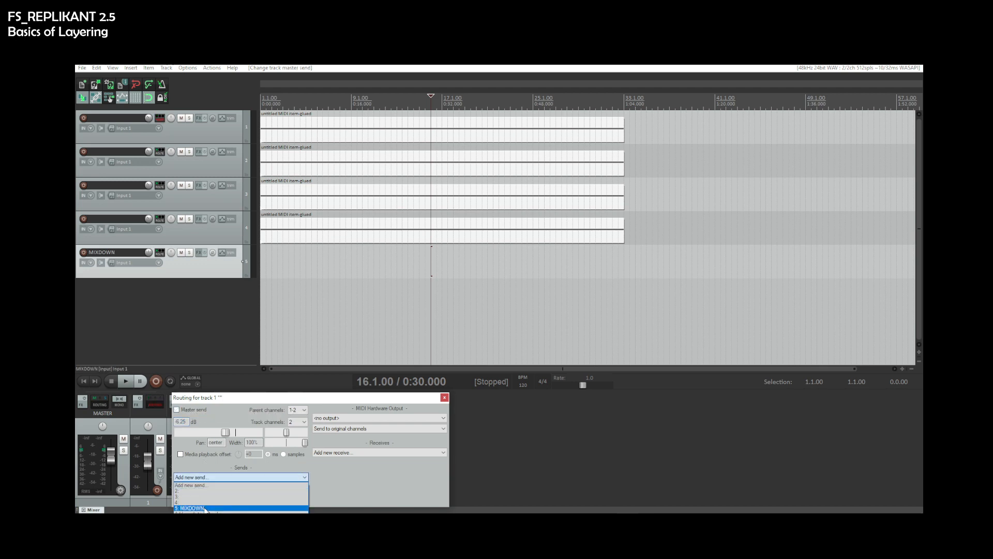
{"action": "left_click", "coordinate": [203, 506]}
- In track 2's routing, disable the master send and add a send to the MIXDOWN track
{"action": "left_click", "coordinate": [192, 404]}
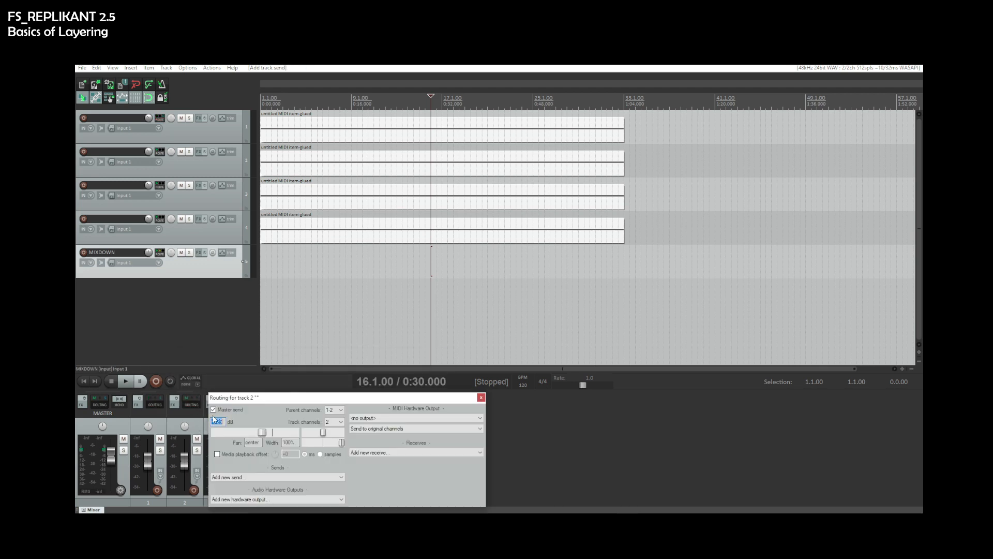
{"action": "left_click", "coordinate": [232, 476]}
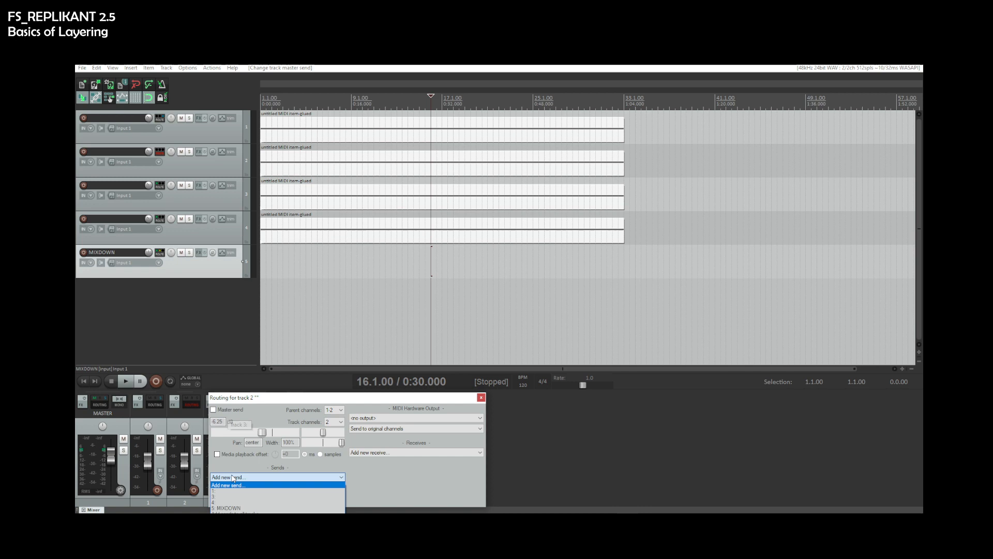
{"action": "left_click", "coordinate": [233, 507]}
{"action": "key", "text": "Escape"}
- In track 3's routing, disable the master send and add a send to the MIXDOWN track
{"action": "left_click", "coordinate": [228, 404]}
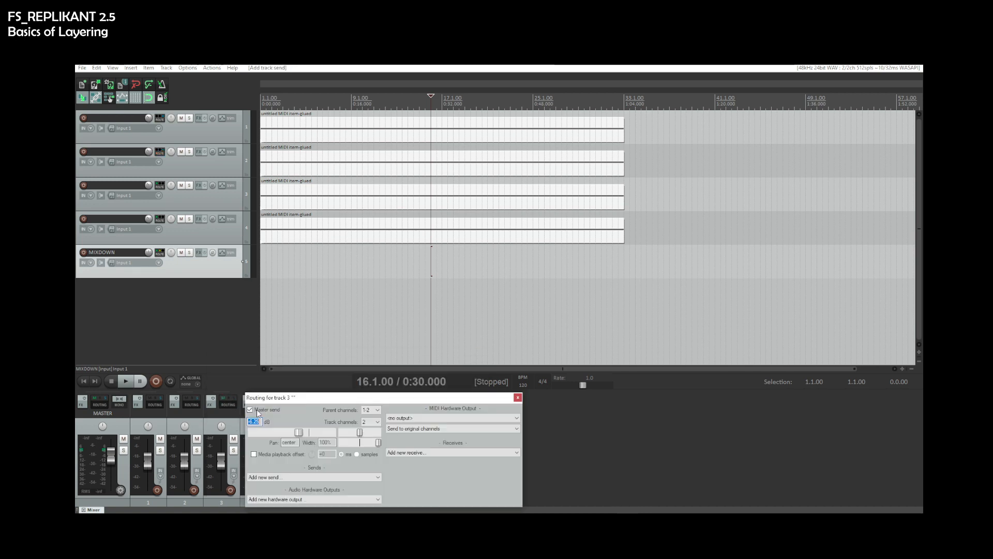
{"action": "left_click", "coordinate": [250, 409]}
{"action": "left_click", "coordinate": [315, 477]}
{"action": "left_click", "coordinate": [265, 508]}
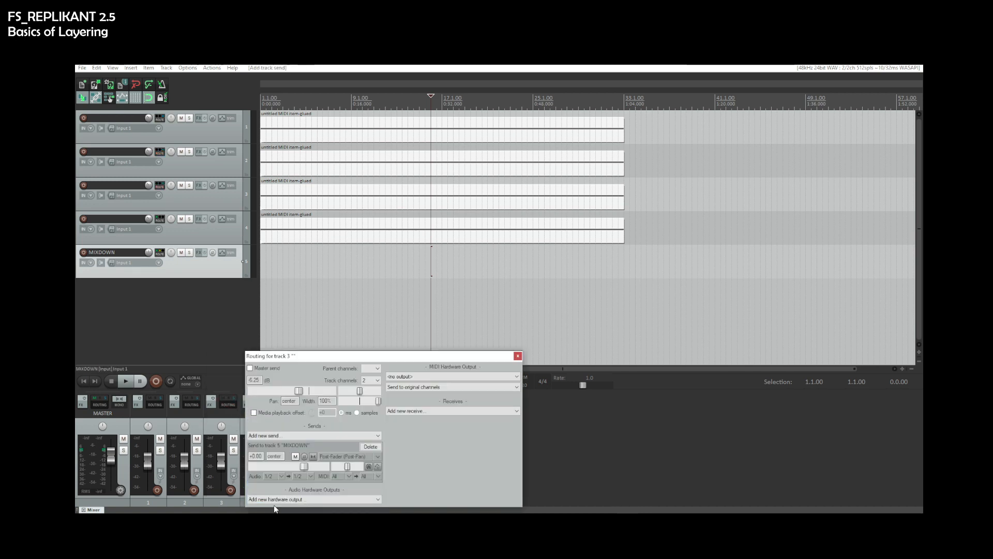
{"action": "key", "text": "Escape"}
- In track 4's routing, disable the master send and add a send to the MIXDOWN track
{"action": "left_click", "coordinate": [261, 405]}
{"action": "left_click", "coordinate": [291, 410]}
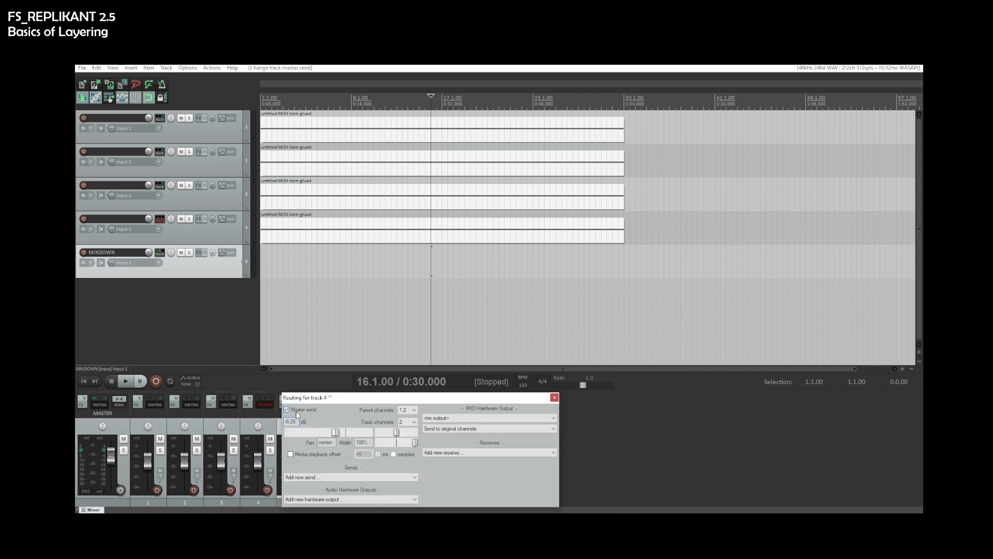
{"action": "left_click", "coordinate": [314, 477]}
{"action": "left_click", "coordinate": [318, 509]}
{"action": "key", "text": "Escape"}
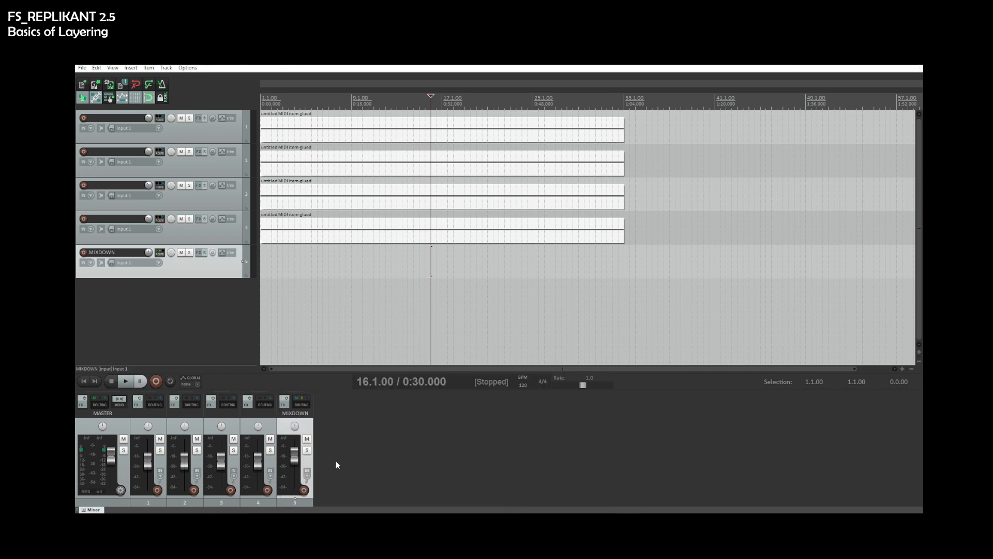
- Add the Helm (Matt Tytel) VST instrument to track 1's FX chain
{"action": "left_click", "coordinate": [202, 131]}
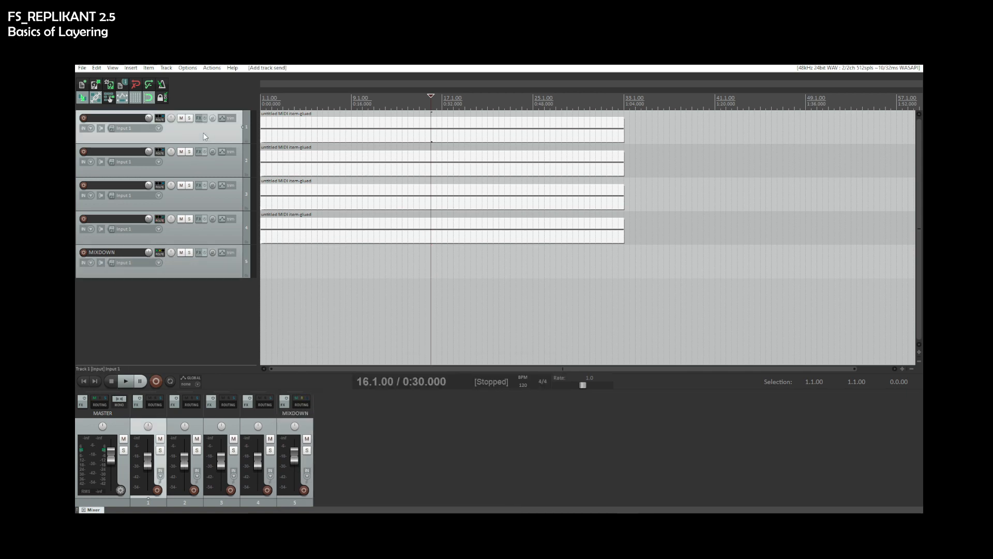
{"action": "left_click", "coordinate": [198, 120]}
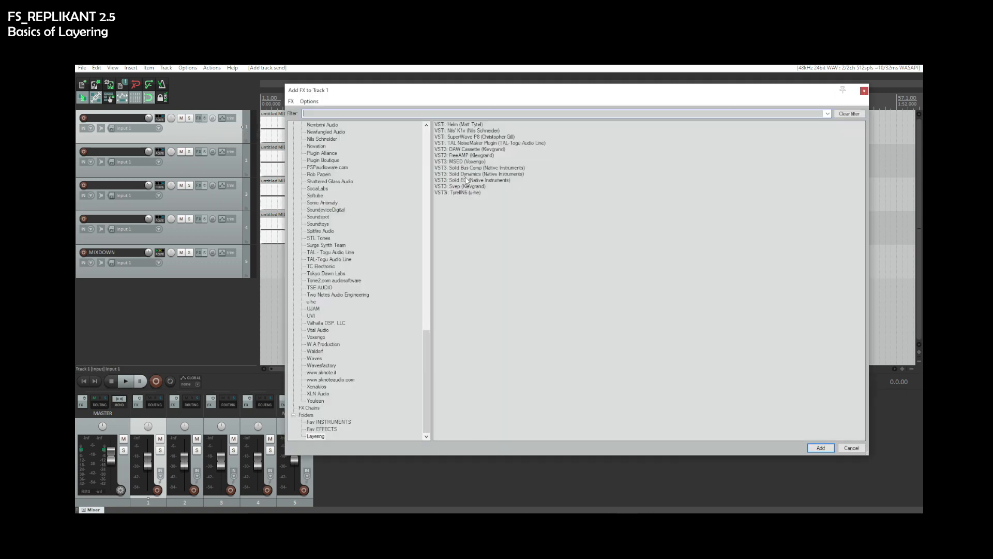
{"action": "double_click", "coordinate": [466, 126]}
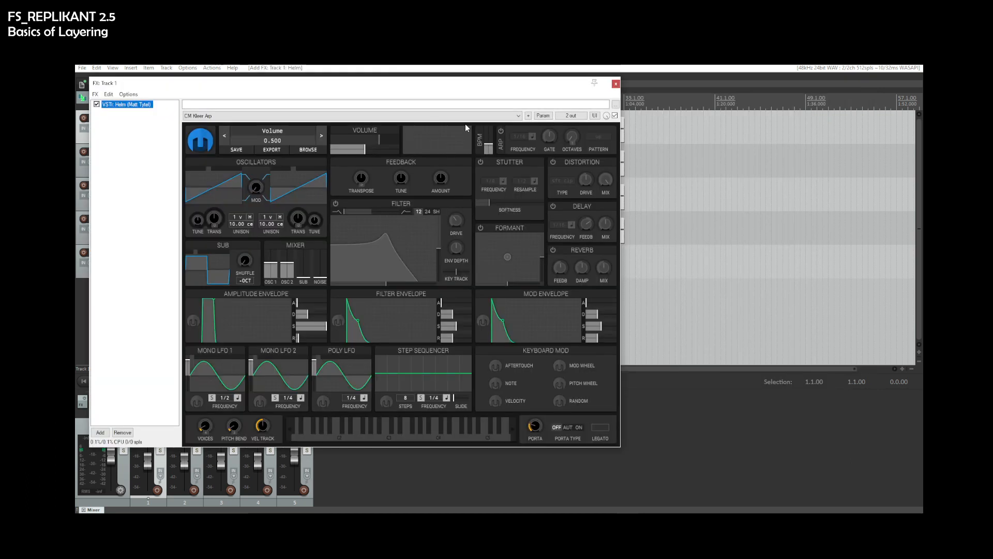
- Load the MT Spectrum preset in Helm and audition it on the plugin keyboard
{"action": "left_click_drag", "start_coordinate": [424, 92], "coordinate": [539, 95]}
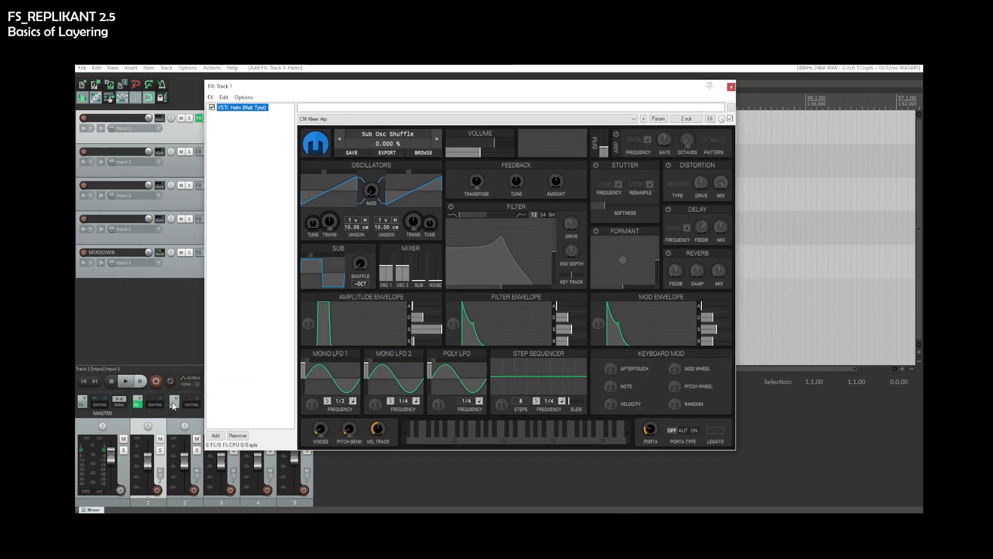
{"action": "left_click", "coordinate": [124, 398]}
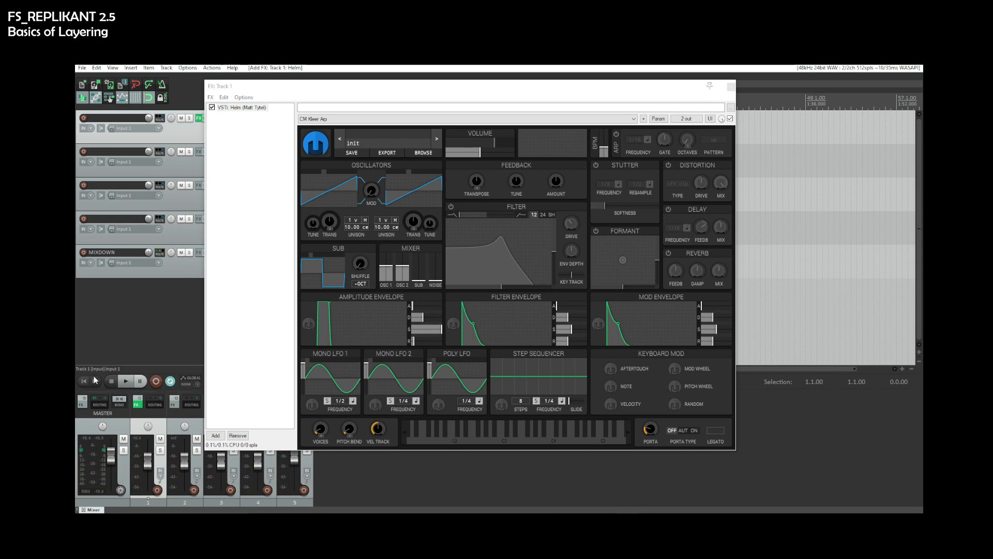
{"action": "left_click", "coordinate": [362, 119]}
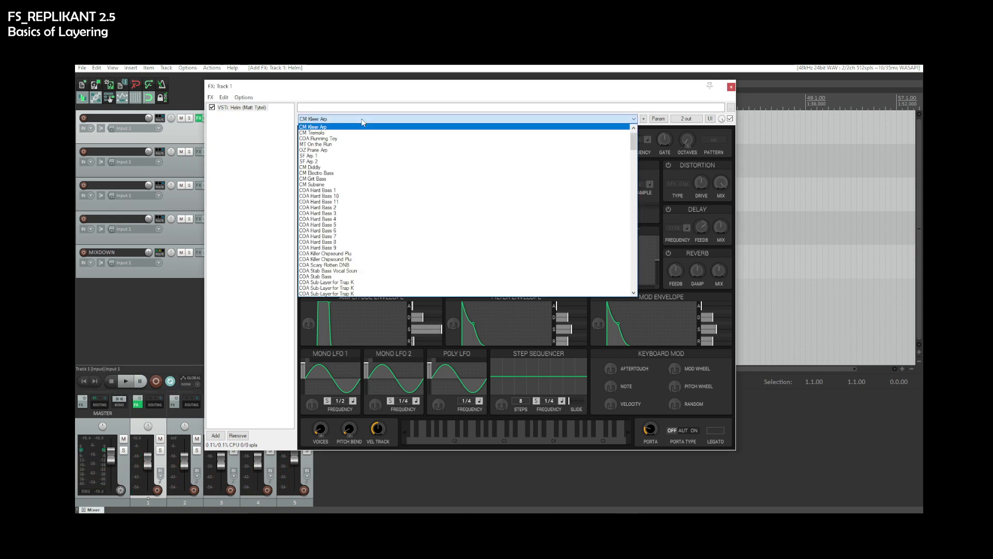
{"action": "scroll", "coordinate": [352, 207], "scroll_direction": "down", "scroll_amount": 9}
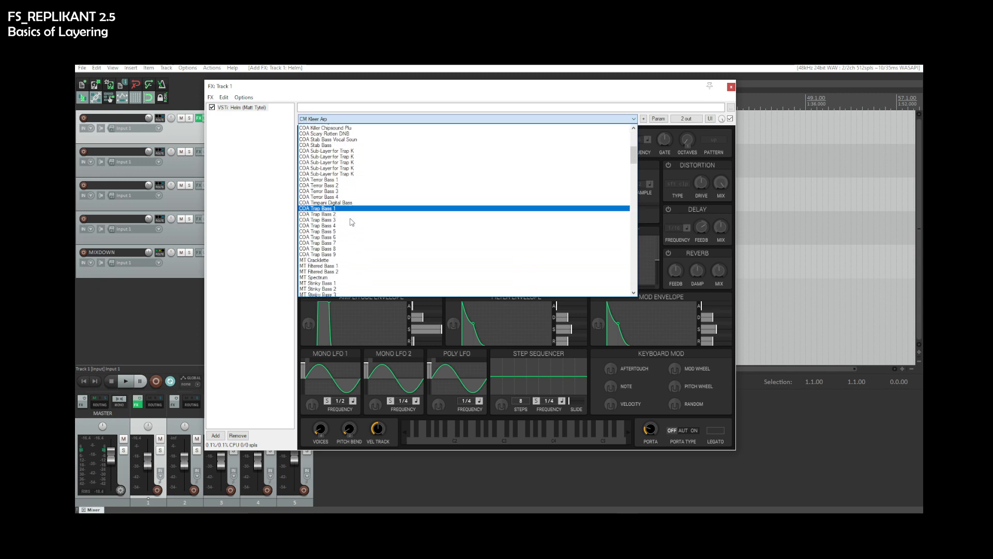
{"action": "left_click", "coordinate": [349, 254]}
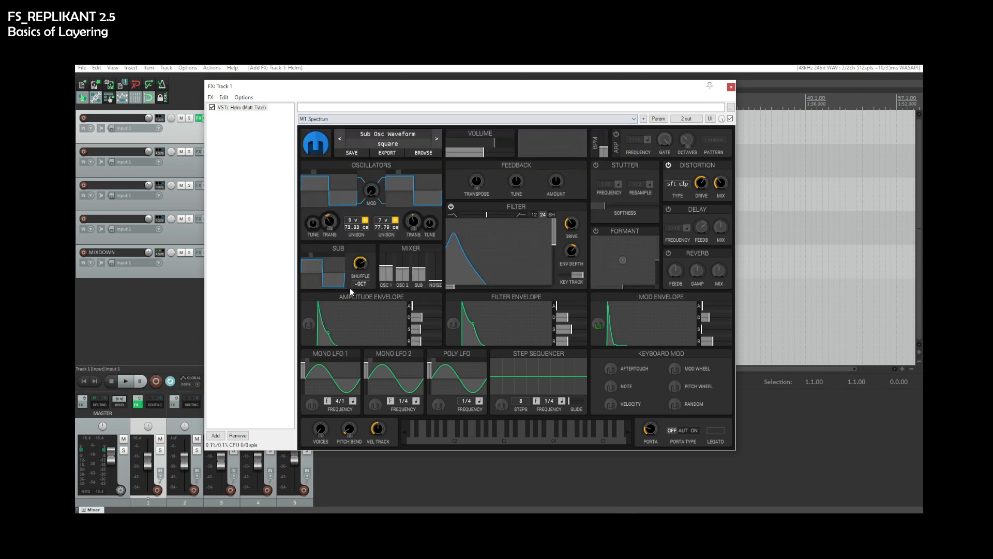
{"action": "left_click", "coordinate": [419, 441]}
{"action": "left_click", "coordinate": [469, 435]}
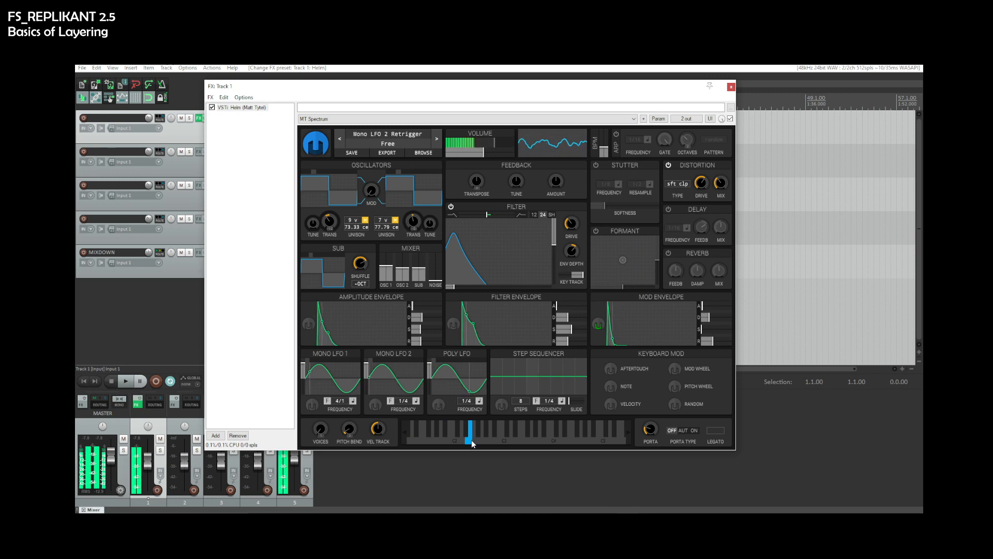
- Switch Helm to the MT Eighties Science Movi preset, audition it, close the FX window and preview playback
{"action": "left_click", "coordinate": [418, 119]}
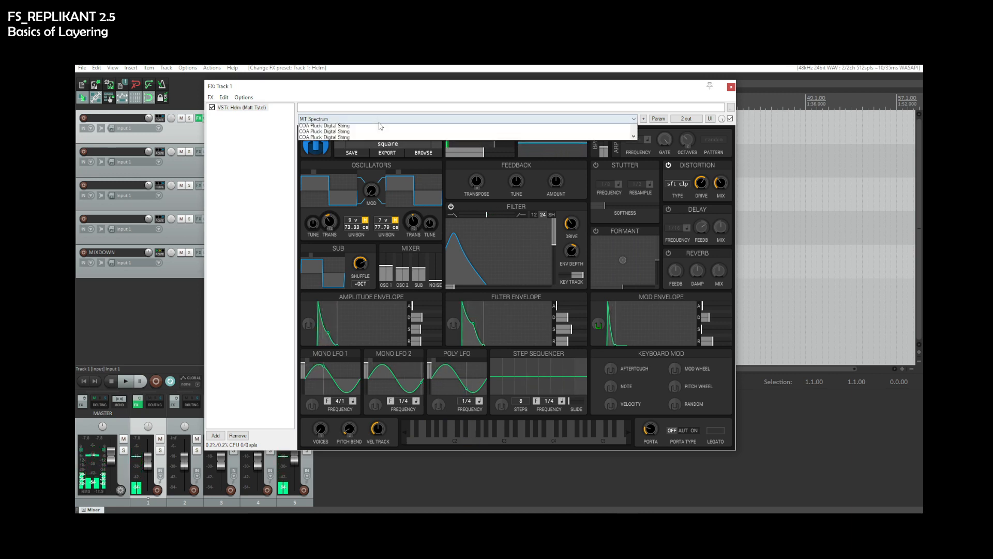
{"action": "scroll", "coordinate": [362, 238], "scroll_direction": "down", "scroll_amount": 3}
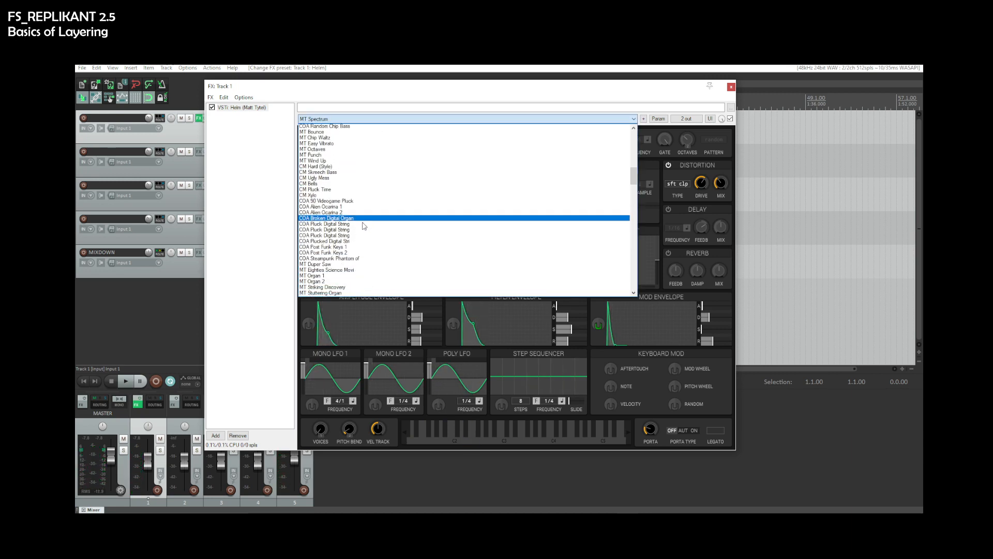
{"action": "scroll", "coordinate": [359, 236], "scroll_direction": "down", "scroll_amount": 1}
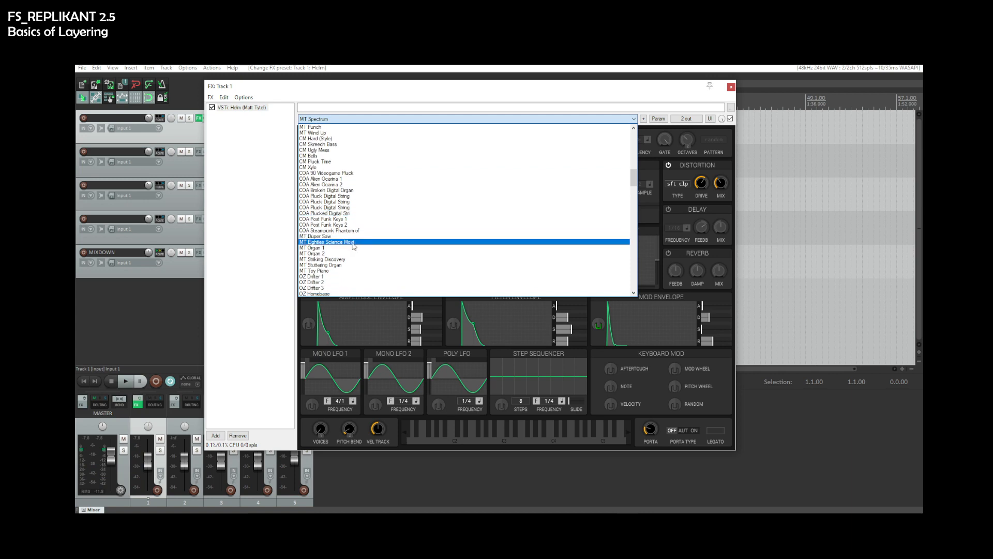
{"action": "left_click", "coordinate": [353, 245]}
{"action": "left_click", "coordinate": [453, 440]}
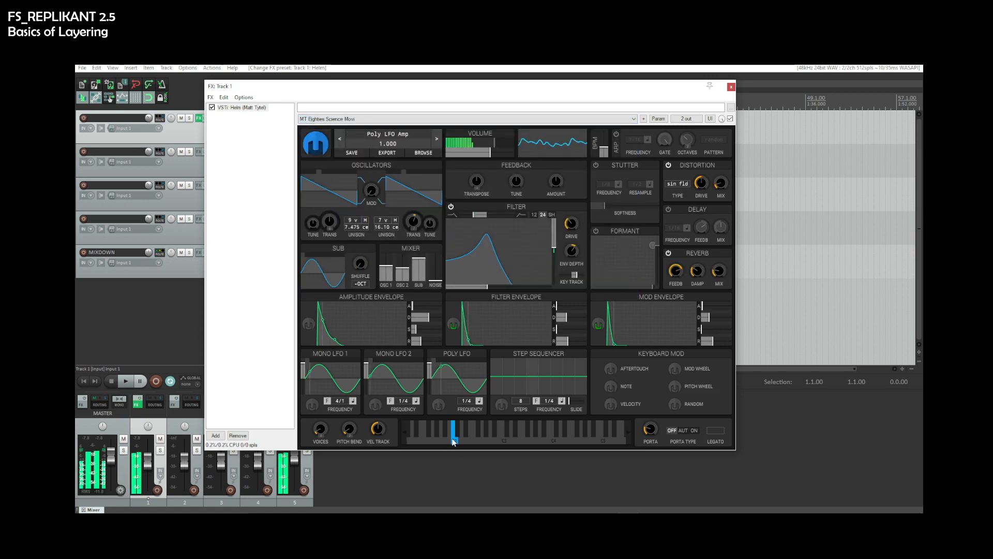
{"action": "left_click", "coordinate": [731, 86]}
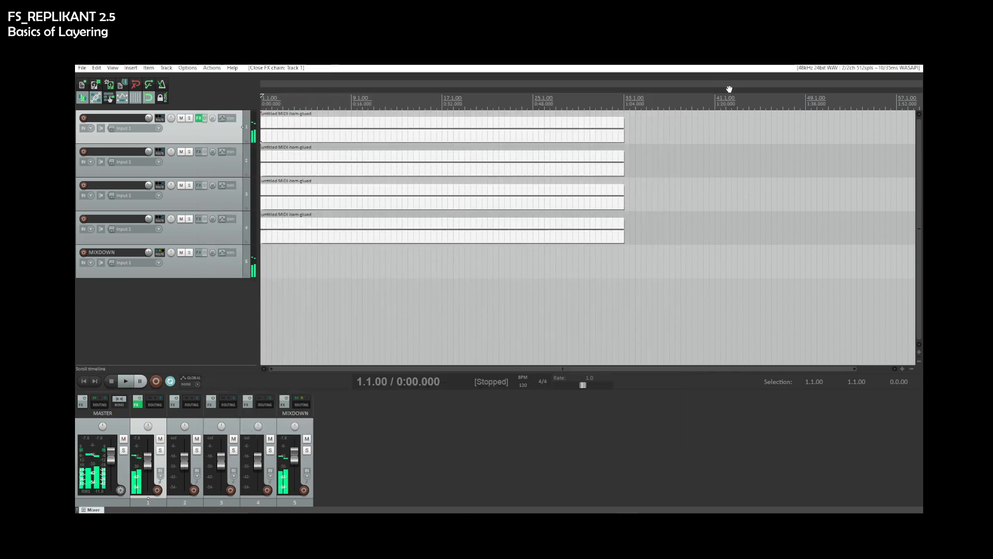
{"action": "key", "text": "space"}
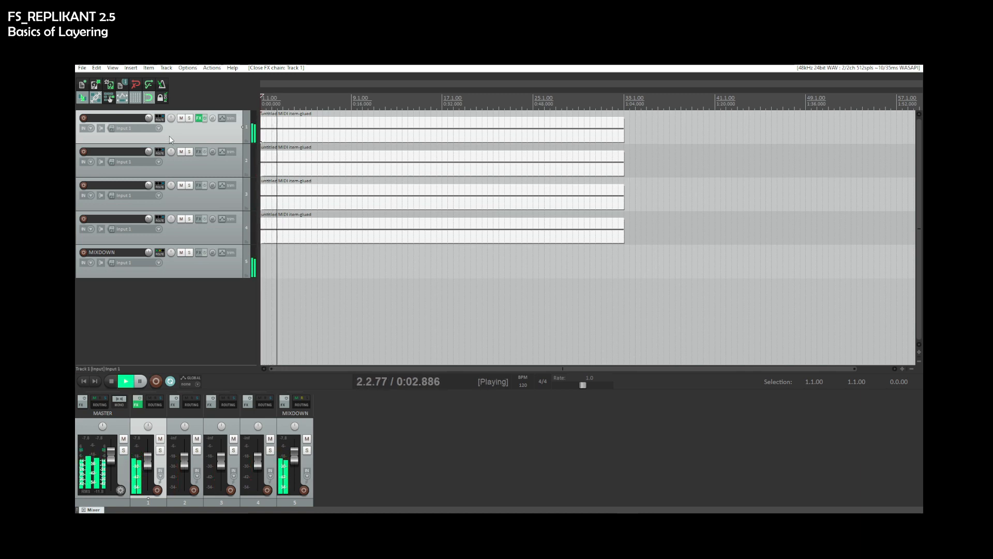
{"action": "key", "text": "space"}
- Rename track 1 to Helm
{"action": "double_click", "coordinate": [122, 117]}
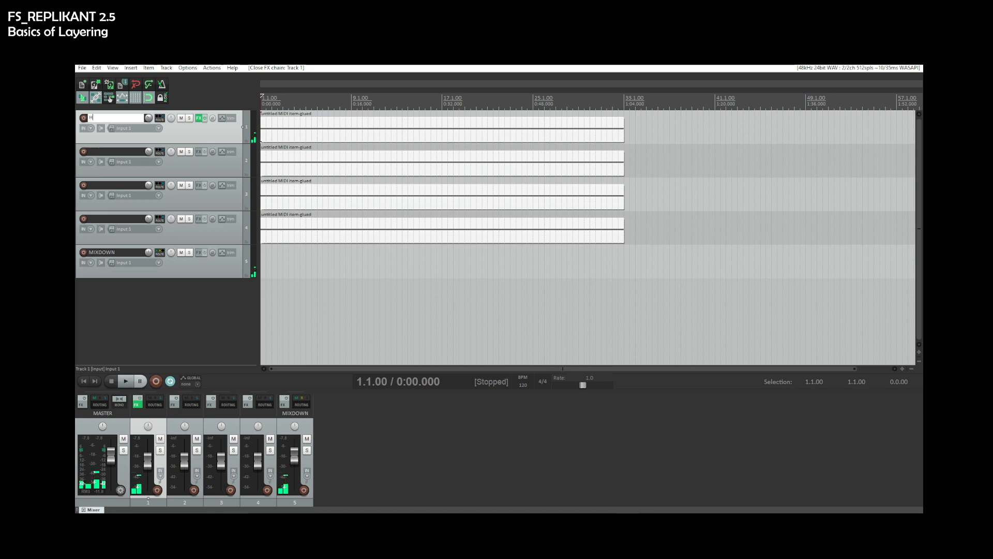
{"action": "type", "text": "Helm"}
{"action": "key", "text": "Return"}
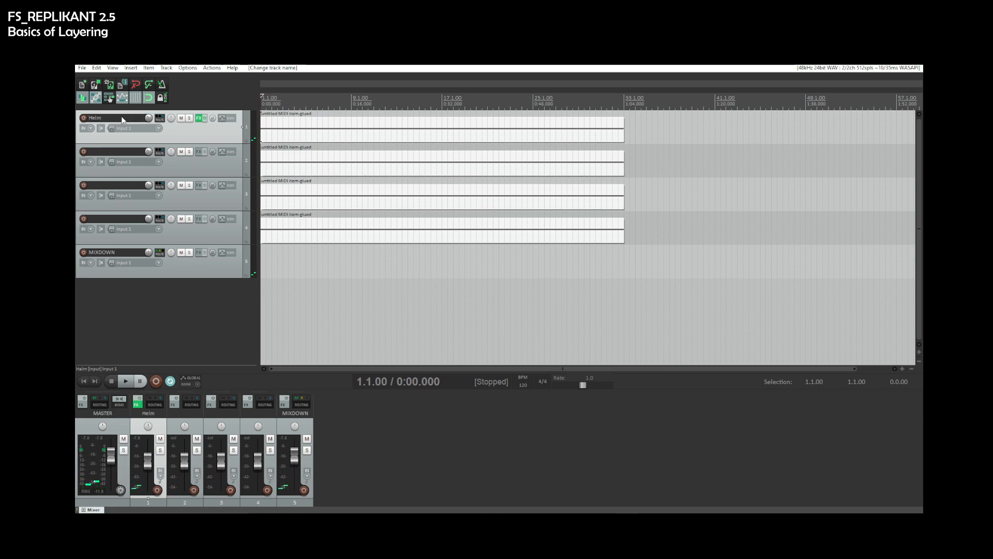
- Add the Nils' K1v (Nils Schneider) instrument to track 2's FX chain and start playback to preview it
{"action": "left_click", "coordinate": [198, 151]}
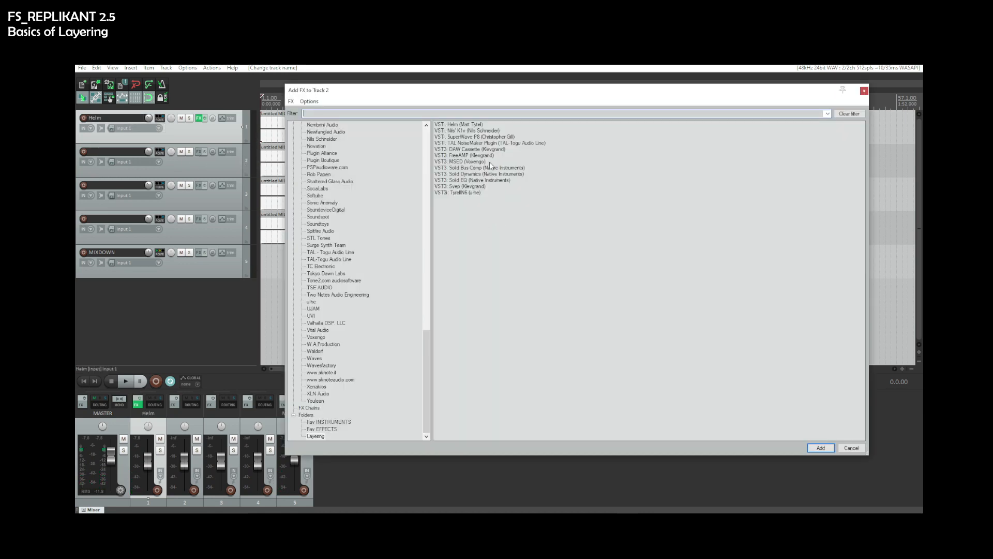
{"action": "double_click", "coordinate": [474, 131]}
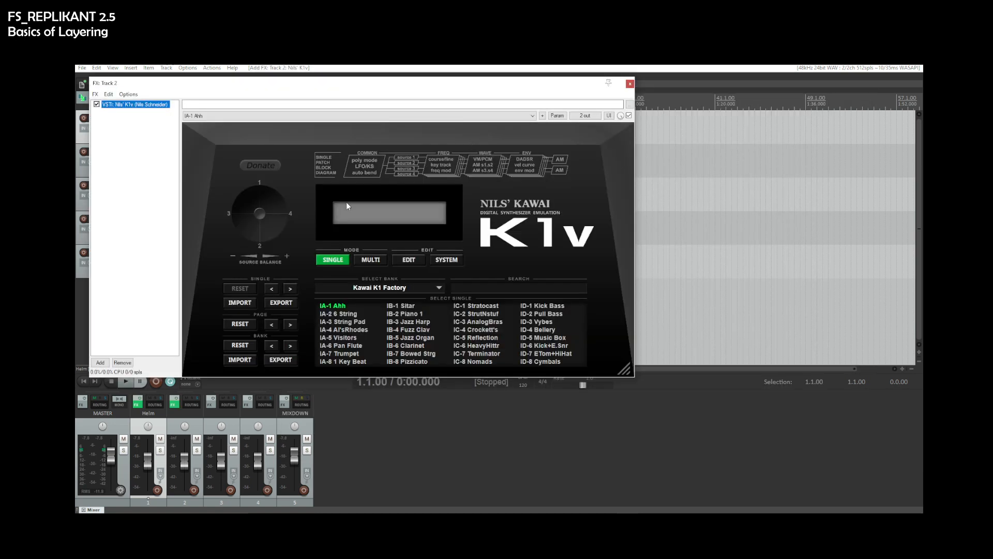
{"action": "key", "text": "space"}
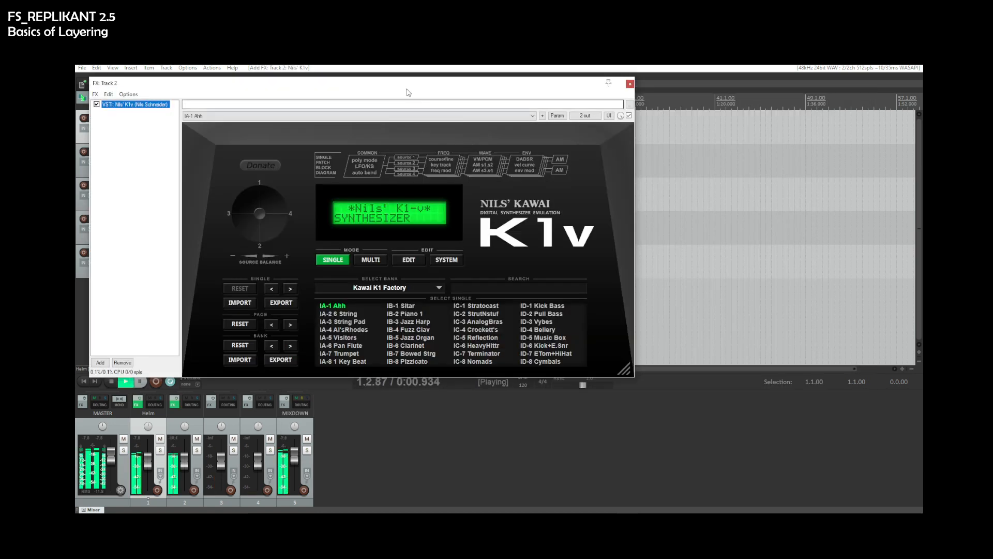
{"action": "left_click_drag", "start_coordinate": [409, 92], "coordinate": [551, 138]}
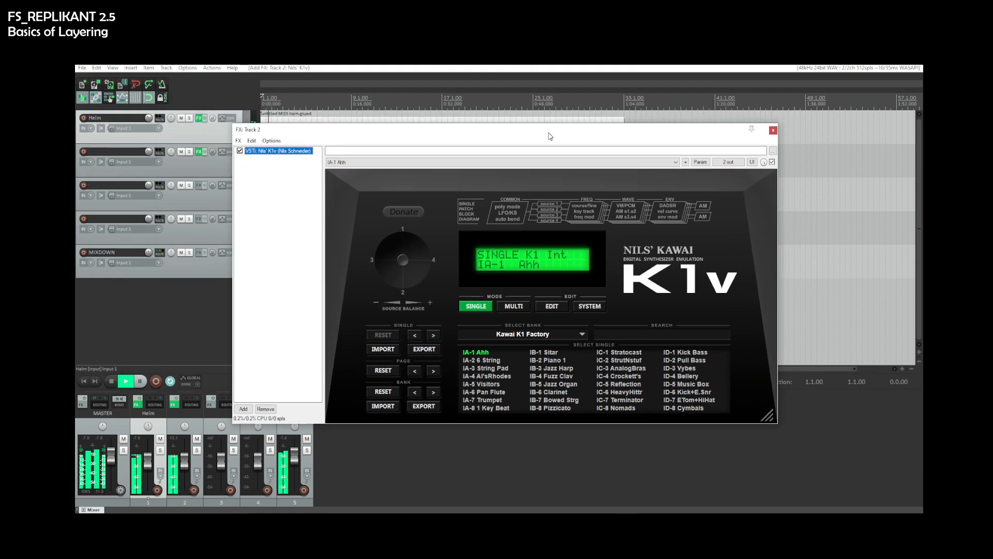
- Load the IA-3 String Pad preset in K1v, stop playback at the project start and close the FX window
{"action": "left_click", "coordinate": [491, 368]}
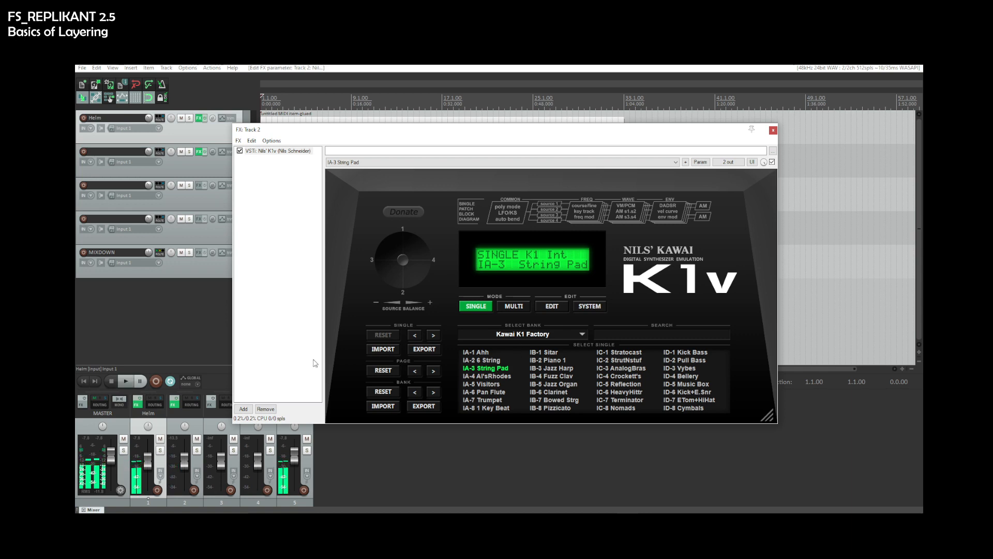
{"action": "left_click", "coordinate": [86, 382]}
{"action": "key", "text": "space"}
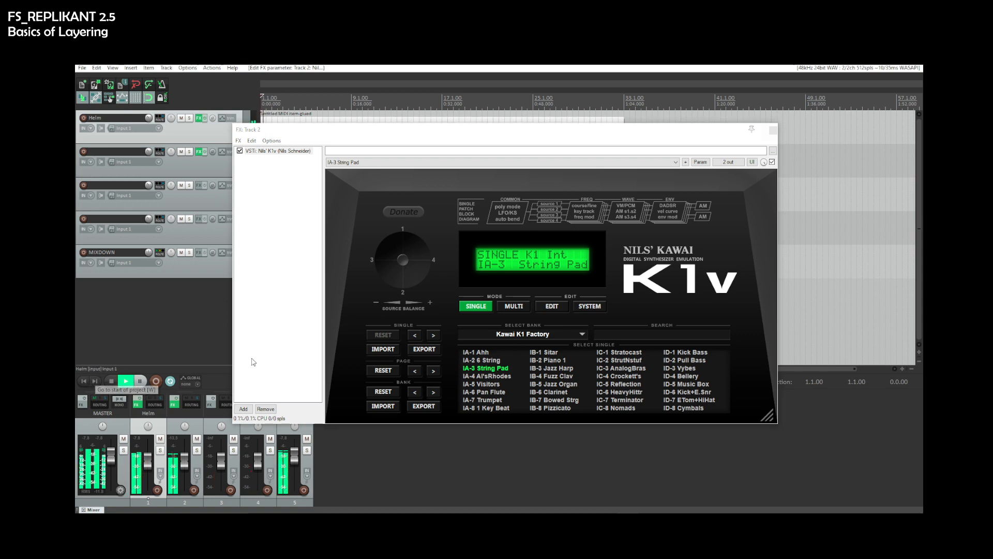
{"action": "left_click", "coordinate": [773, 130]}
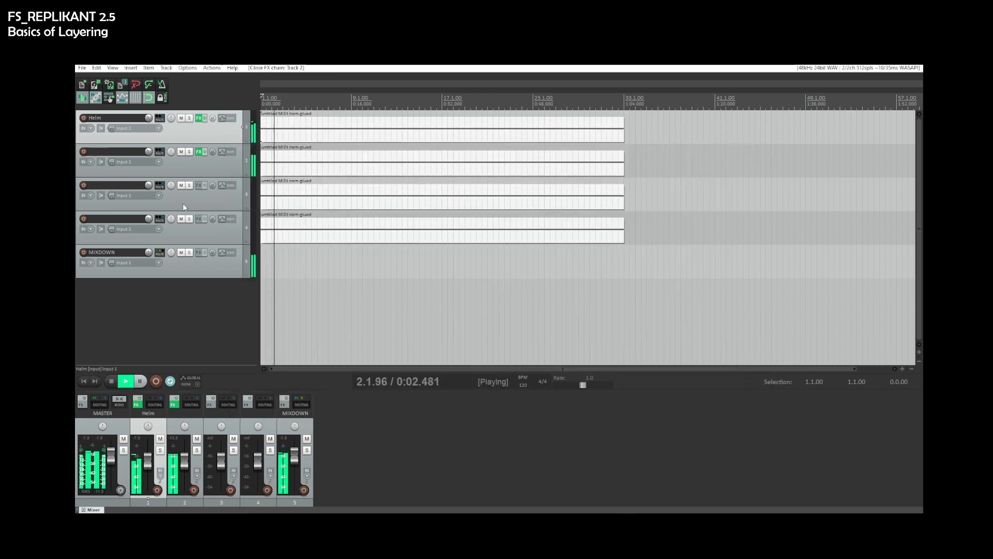
- Rename track 2 to K1V
{"action": "double_click", "coordinate": [104, 152]}
{"action": "type", "text": "K"}
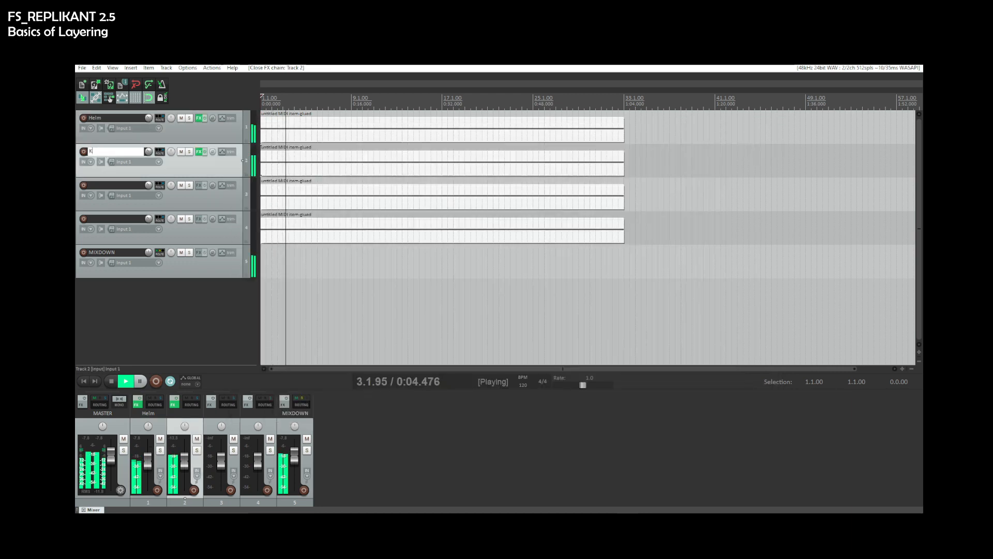
{"action": "type", "text": "1V"}
{"action": "key", "text": "Return"}
{"action": "key", "text": "space"}
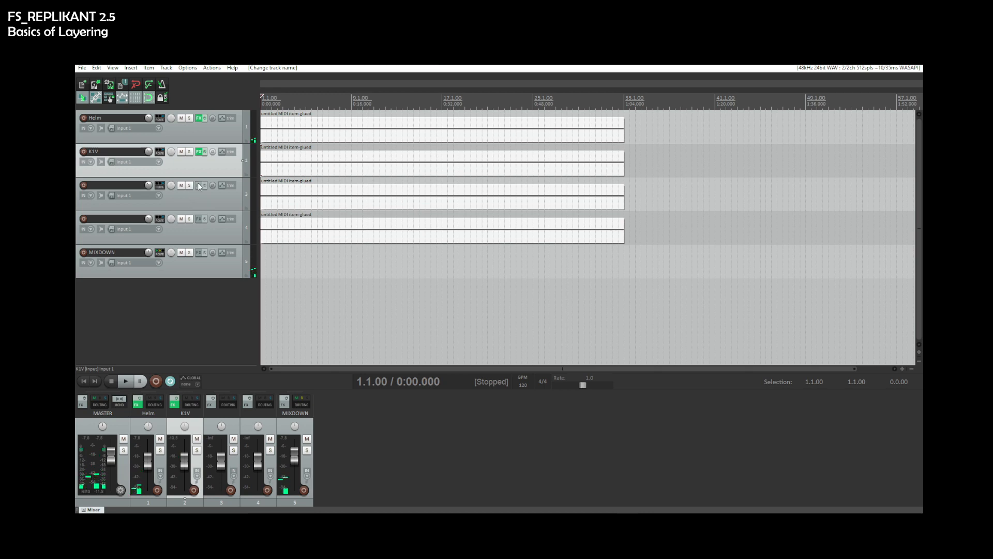
- Add the TyrellN6 (u-he) instrument to track 3, step through its presets to Glitter and close the FX window
{"action": "left_click", "coordinate": [200, 186]}
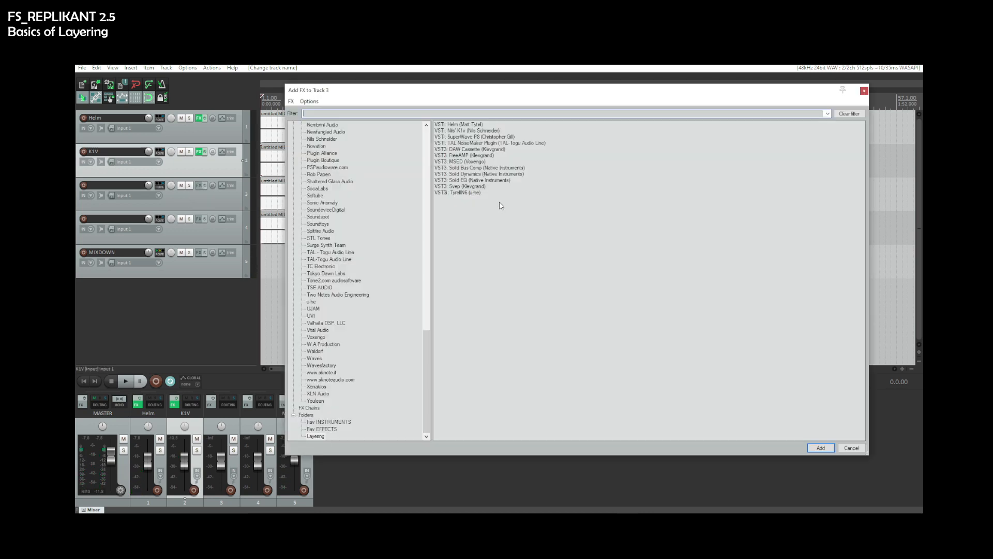
{"action": "double_click", "coordinate": [478, 195]}
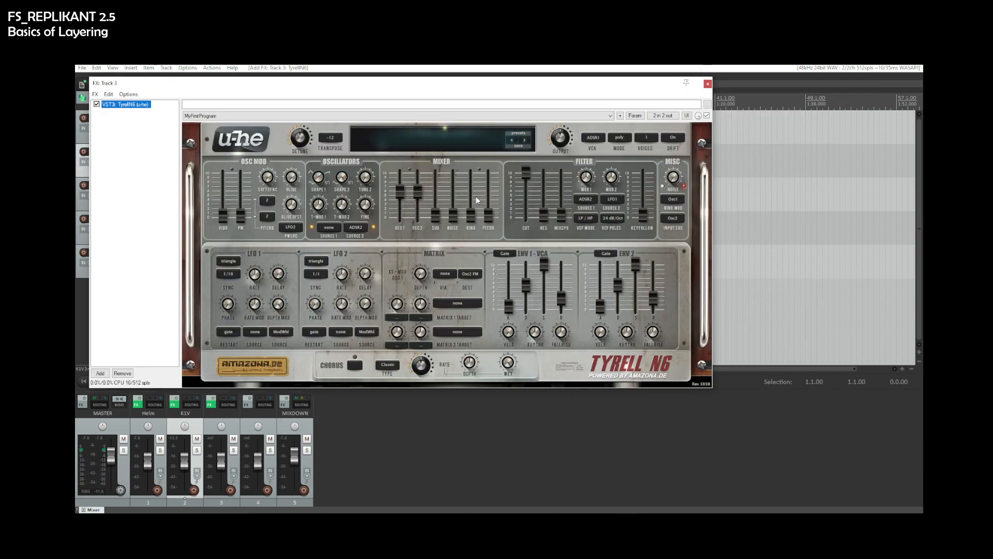
{"action": "left_click", "coordinate": [524, 141]}
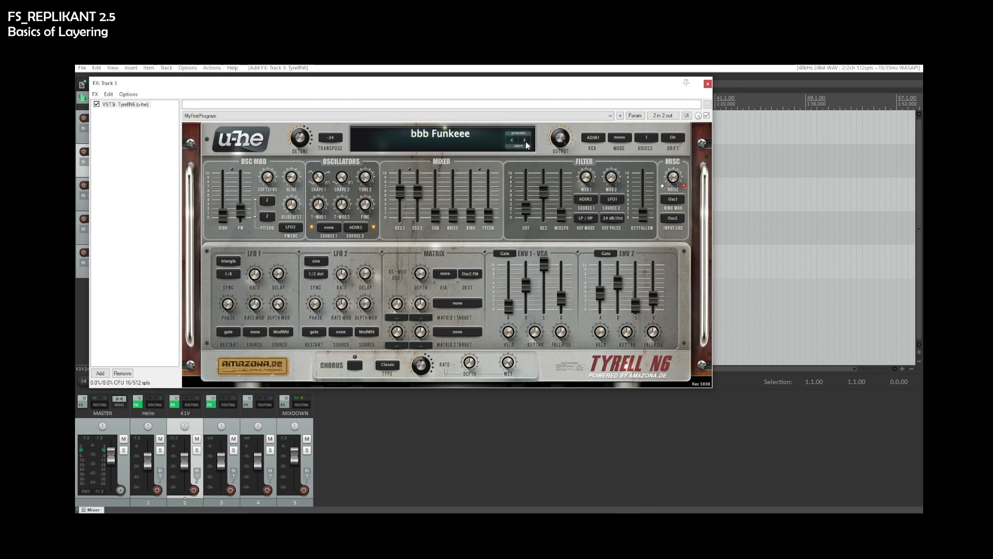
{"action": "left_click", "coordinate": [526, 142]}
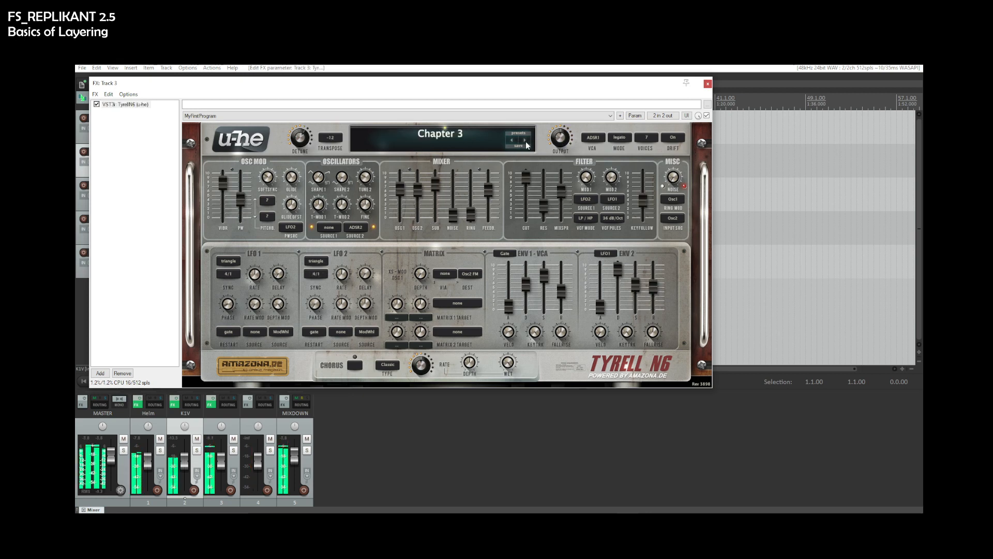
{"action": "left_click", "coordinate": [525, 141]}
{"action": "left_click", "coordinate": [526, 142]}
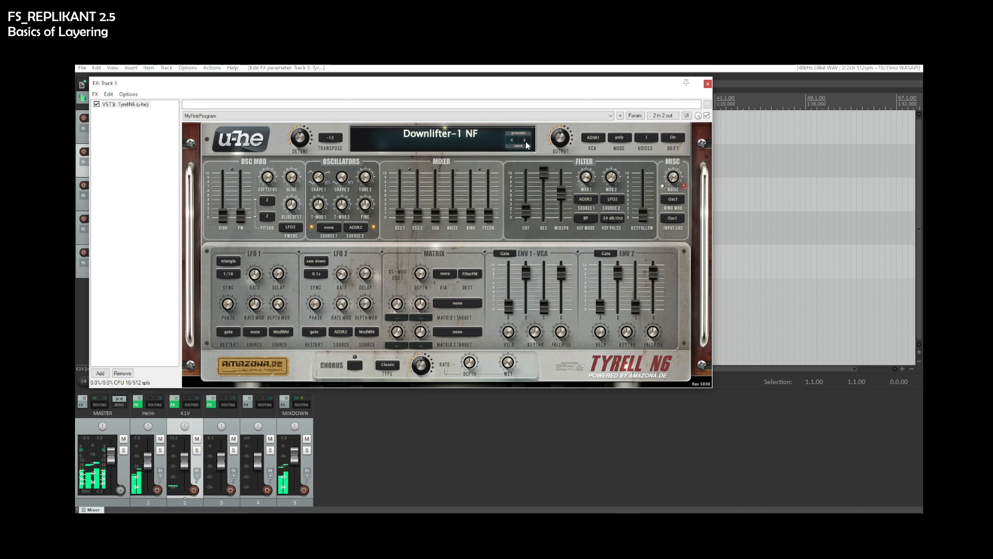
{"action": "left_click", "coordinate": [525, 141]}
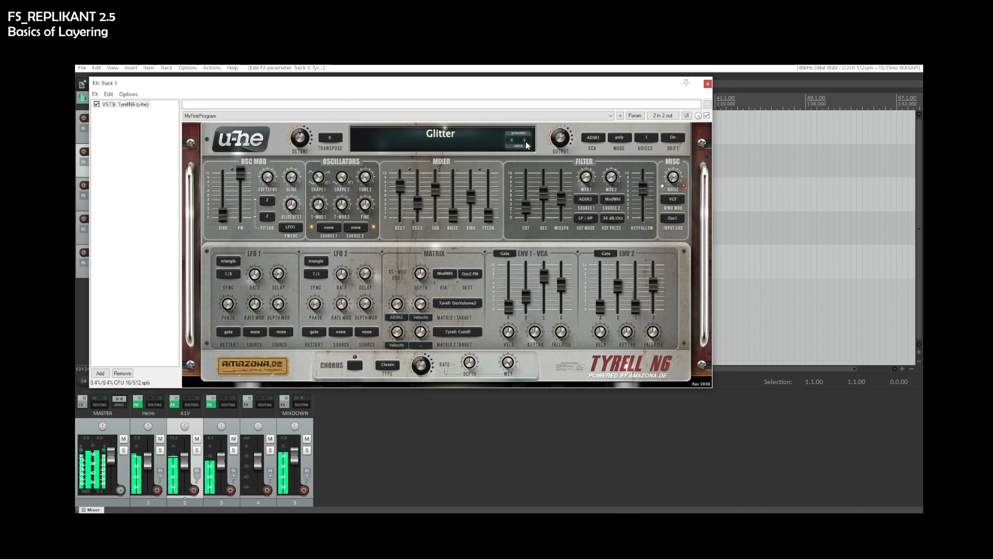
{"action": "left_click", "coordinate": [708, 84]}
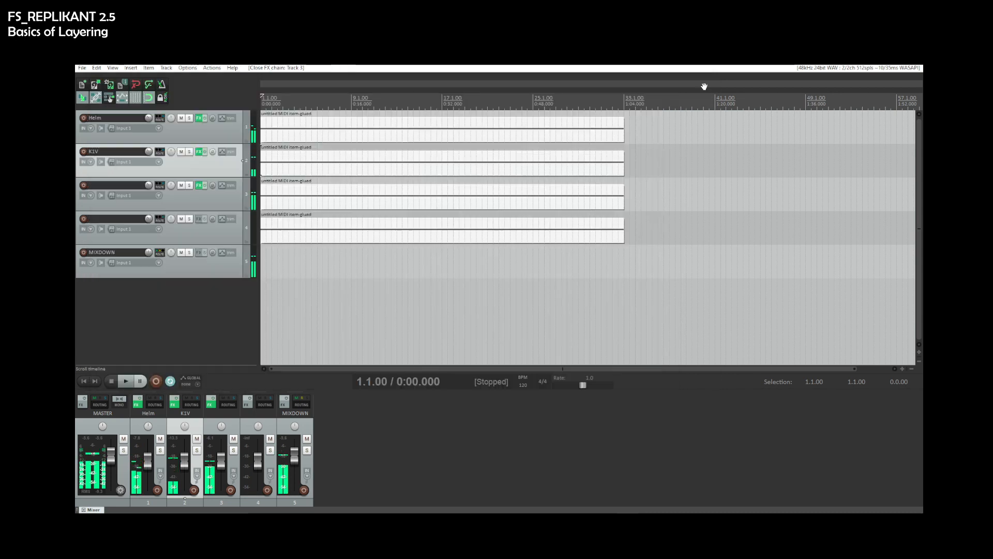
- Rename track 3 to N6
{"action": "double_click", "coordinate": [120, 185]}
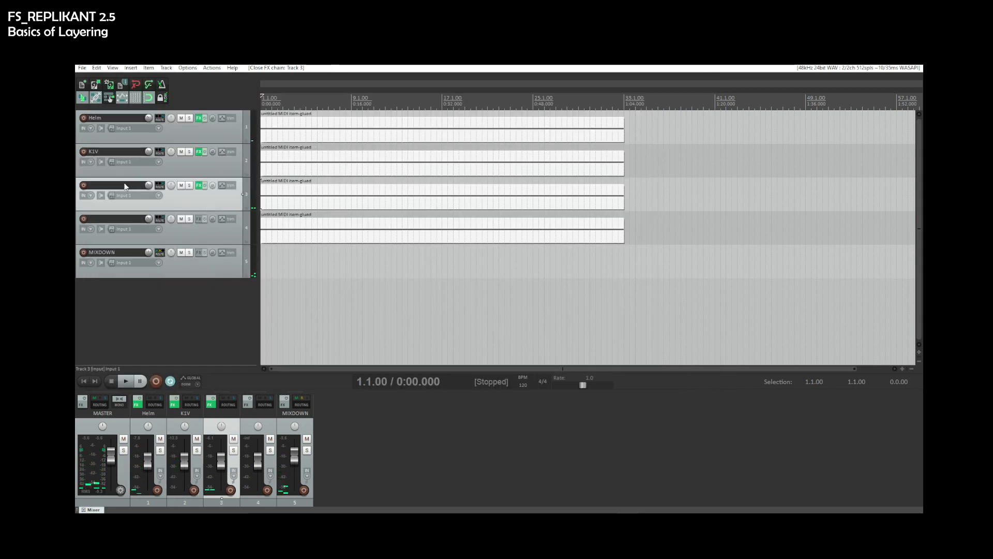
{"action": "type", "text": "N6"}
{"action": "key", "text": "Return"}
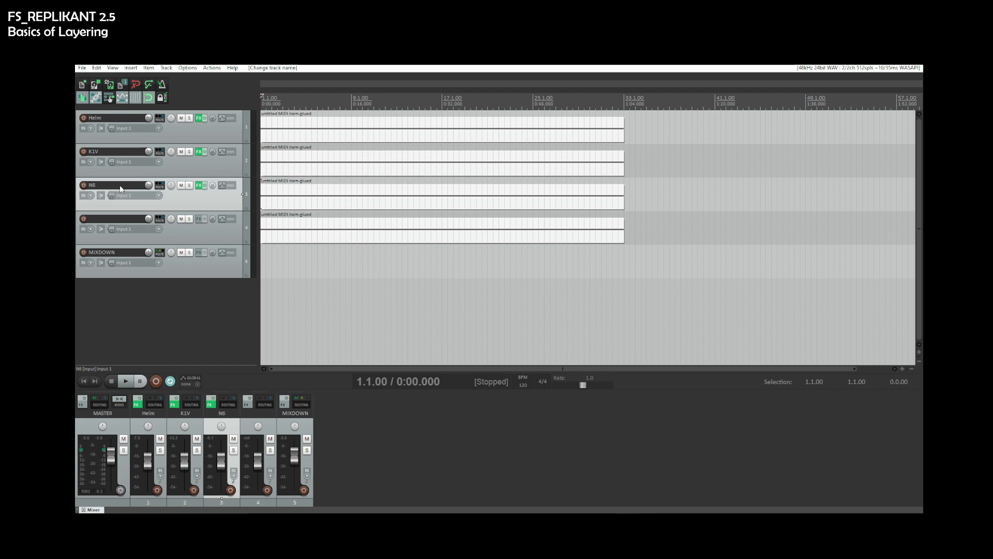
- Add the TAL NoiseMaker plugin to track 4's FX chain, preview playback and close the FX window
{"action": "left_click", "coordinate": [199, 219]}
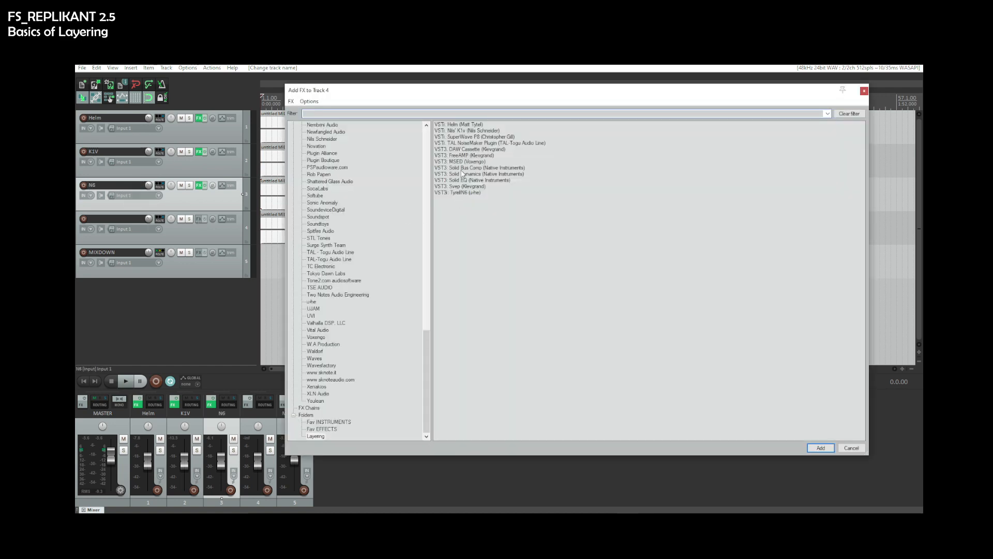
{"action": "double_click", "coordinate": [466, 143]}
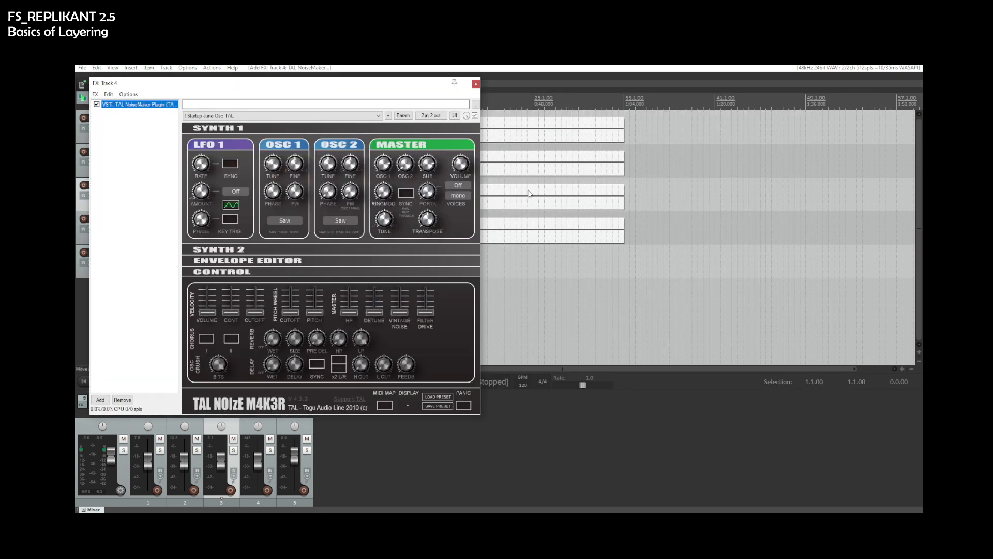
{"action": "key", "text": "space"}
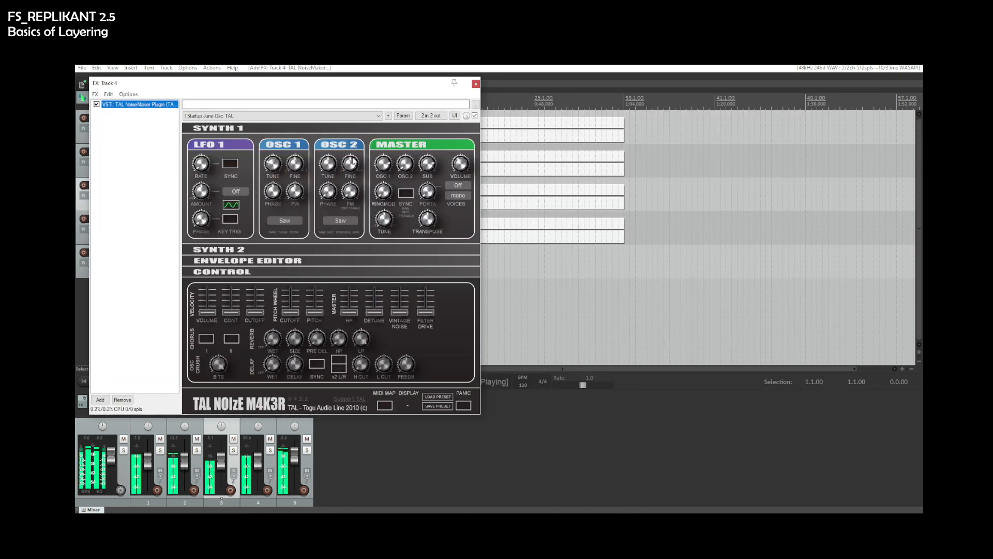
{"action": "left_click", "coordinate": [475, 84]}
- Rename track 4 to NoiseMaker
{"action": "double_click", "coordinate": [112, 218]}
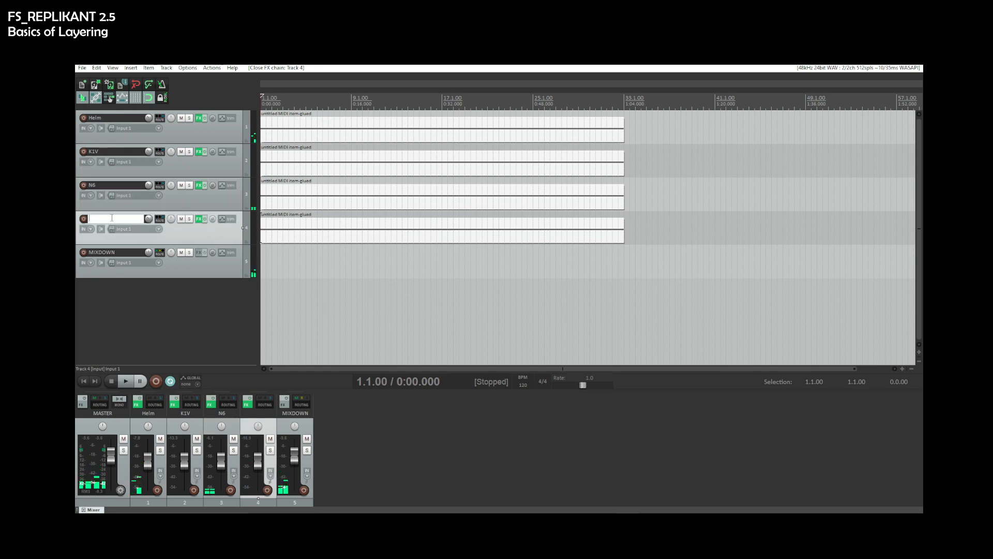
{"action": "type", "text": "NoiseMaker"}
{"action": "key", "text": "Return"}
{"action": "key", "text": "space"}
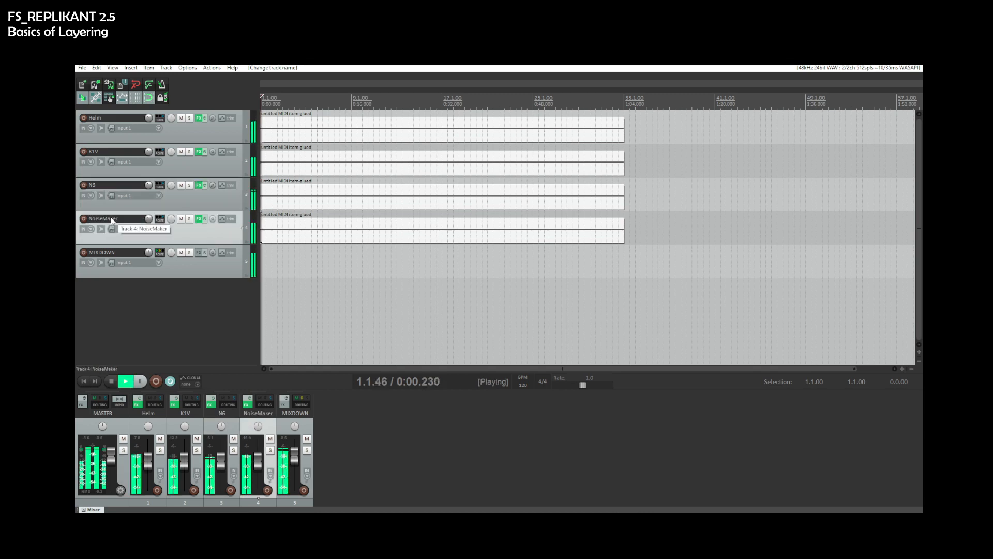
- Solo the Helm track, then add K1V to the solo, auditioning playback each time
{"action": "left_click", "coordinate": [160, 451]}
{"action": "key", "text": "space"}
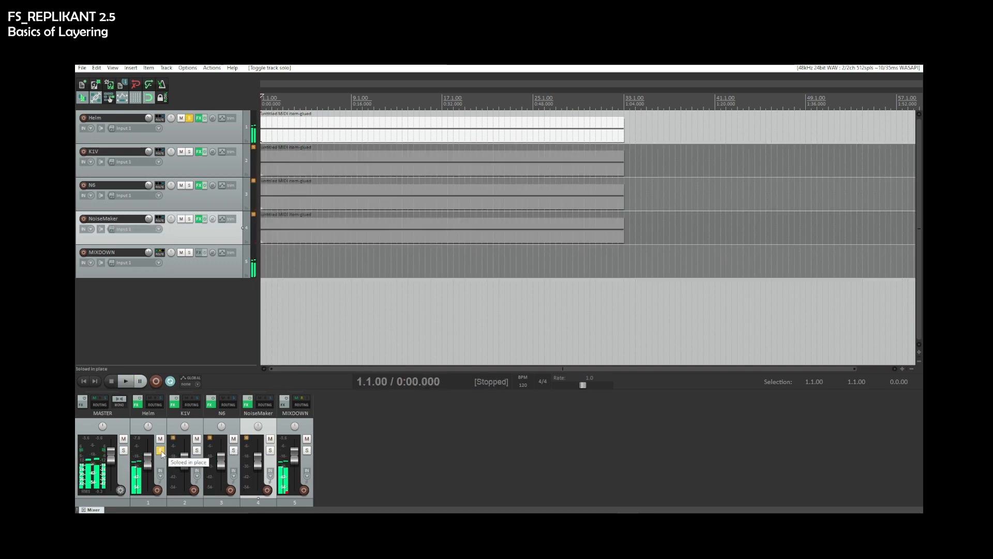
{"action": "left_click", "coordinate": [162, 453]}
{"action": "key", "text": "space"}
{"action": "left_click", "coordinate": [162, 453]}
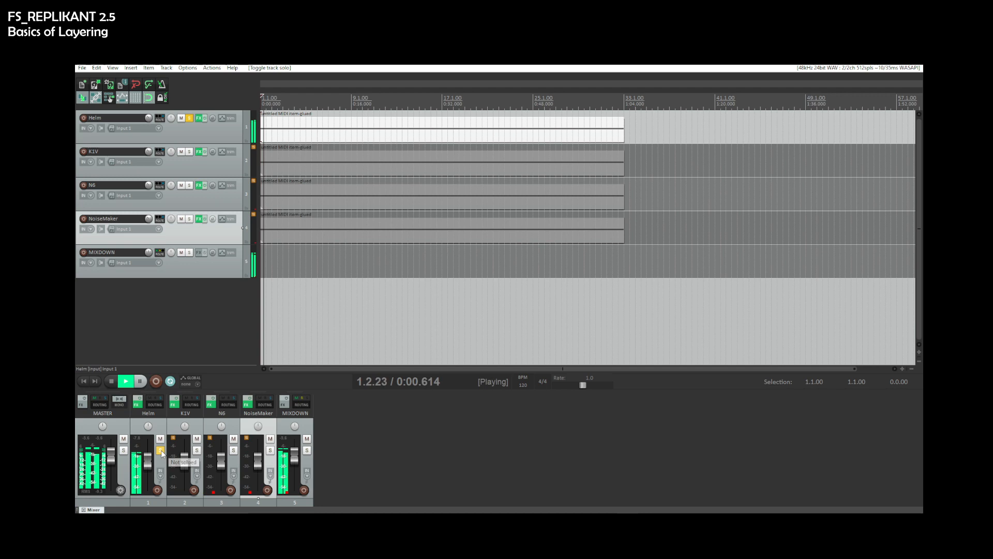
{"action": "left_click", "coordinate": [197, 451]}
{"action": "key", "text": "space"}
{"action": "key", "text": "space"}
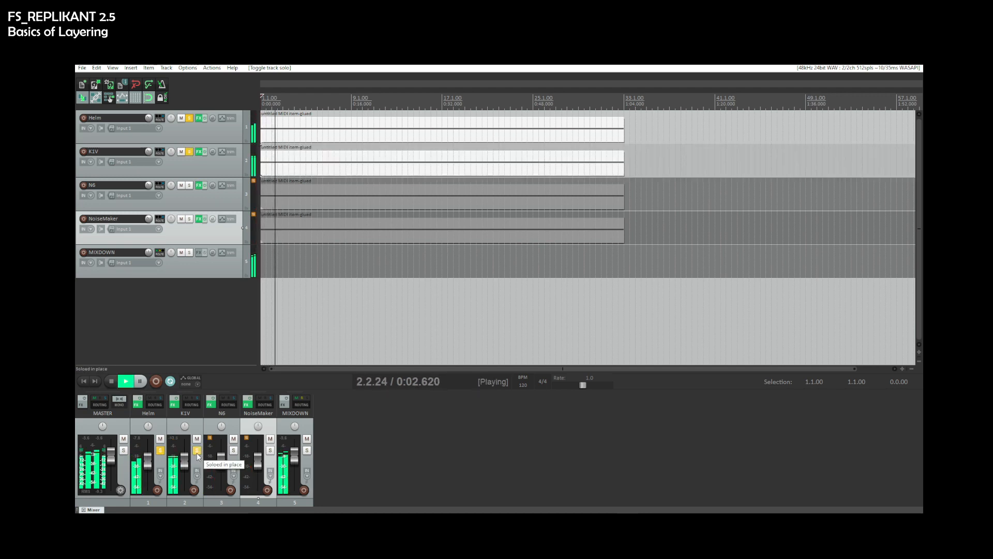
{"action": "key", "text": "space"}
- Add N6 and then NoiseMaker to the solo, auditioning the layered playback after each
{"action": "left_click", "coordinate": [233, 450]}
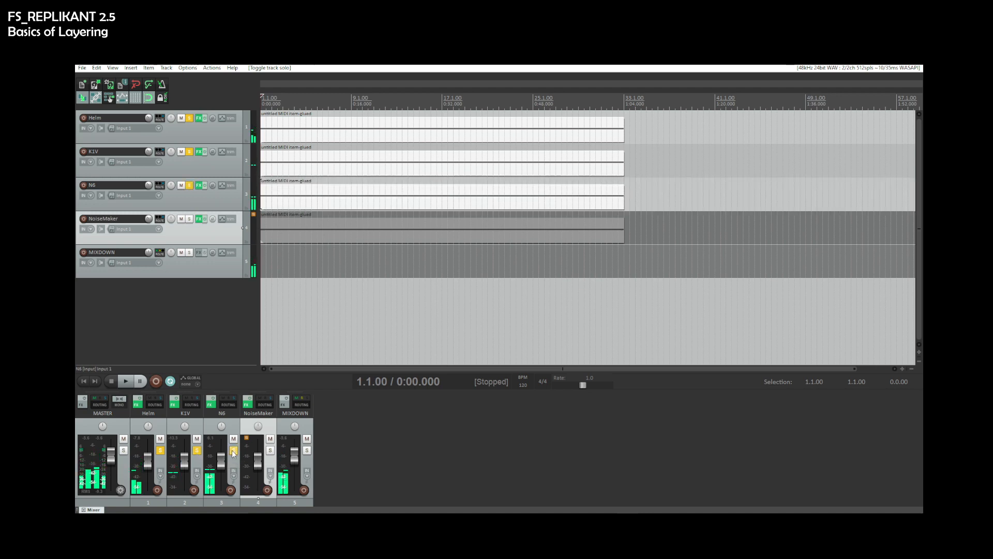
{"action": "key", "text": "space"}
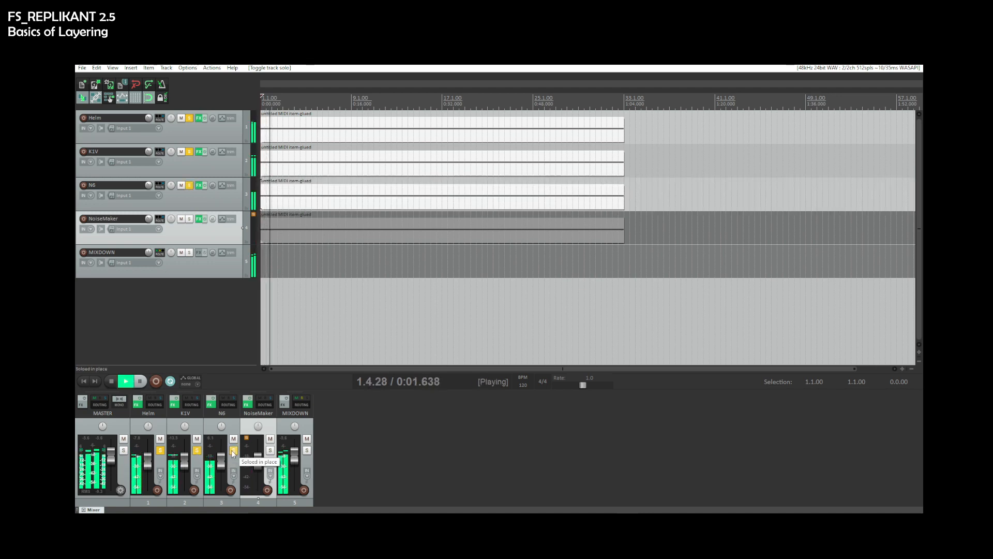
{"action": "key", "text": "space"}
{"action": "left_click", "coordinate": [270, 450]}
{"action": "key", "text": "space"}
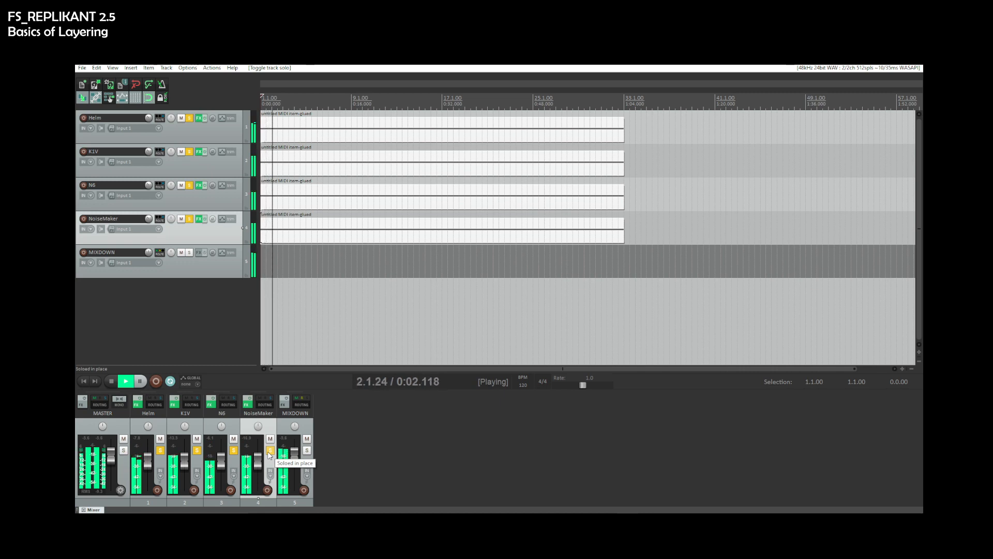
{"action": "key", "text": "space"}
{"action": "key", "text": "space"}
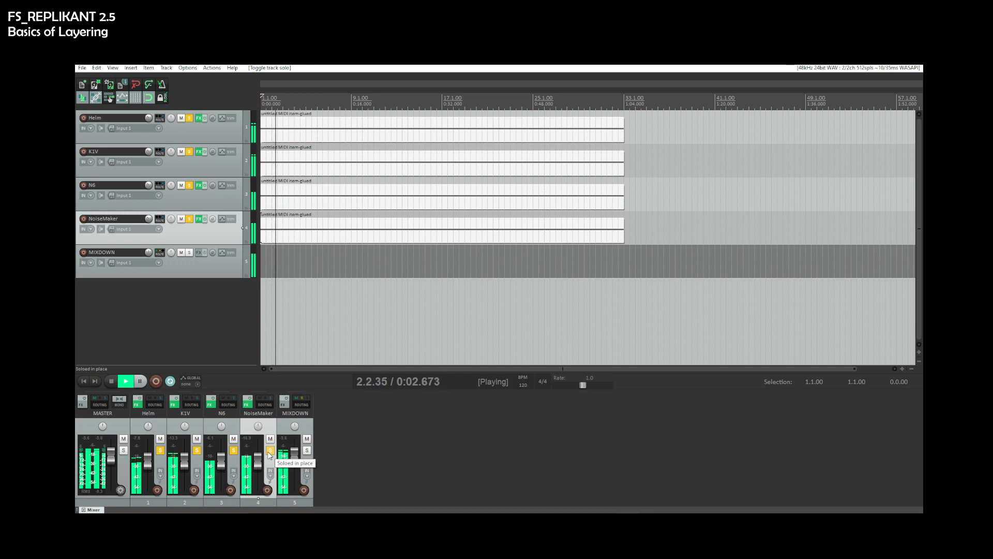
{"action": "key", "text": "space"}
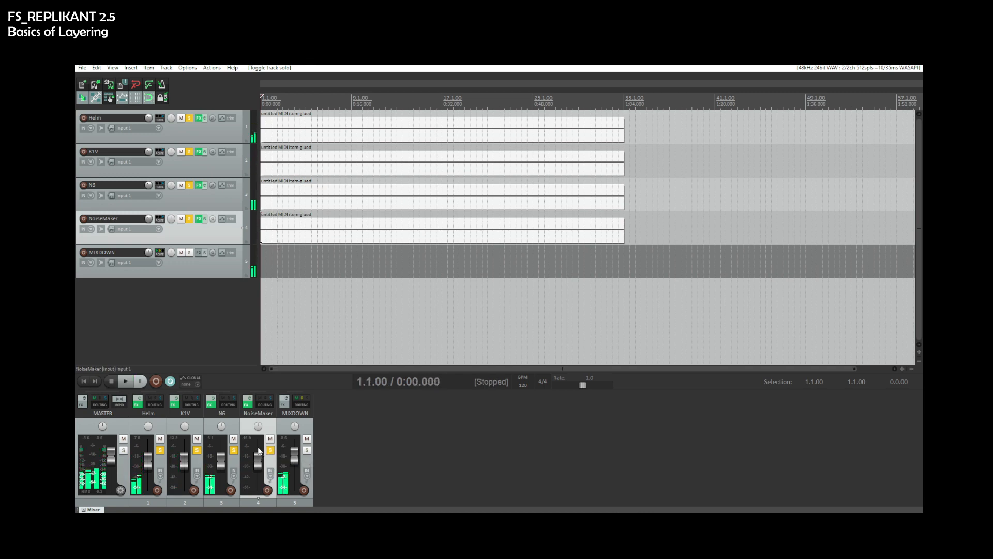
- Clear the solos on all four synth tracks
{"action": "left_click", "coordinate": [350, 440]}
{"action": "left_click", "coordinate": [163, 428]}
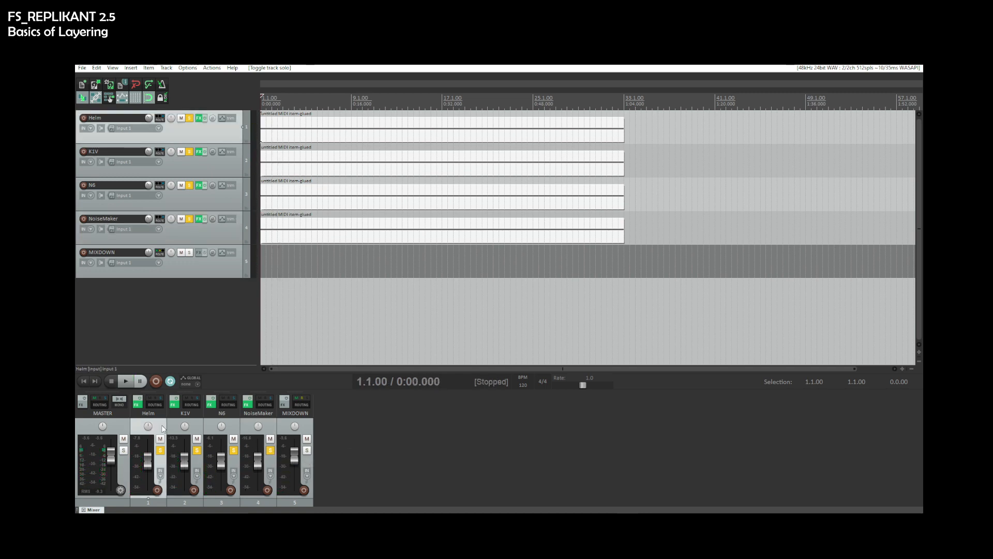
{"action": "left_click", "coordinate": [272, 425], "text": "shift"}
{"action": "left_click", "coordinate": [270, 450]}
{"action": "left_click", "coordinate": [366, 453]}
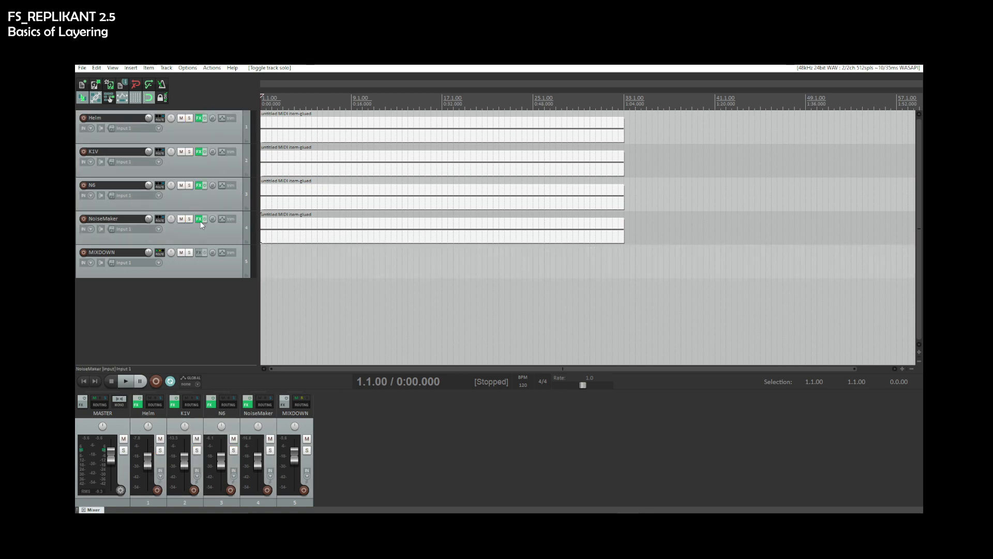
- Add the Solid EQ plugin to the Helm track's FX chain
{"action": "left_click", "coordinate": [195, 119]}
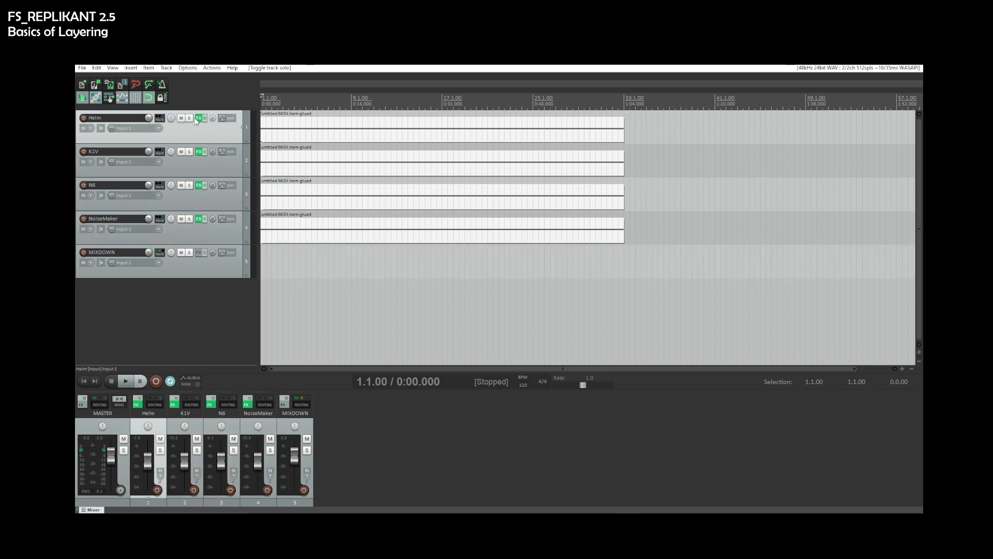
{"action": "left_click", "coordinate": [199, 118]}
{"action": "left_click", "coordinate": [215, 436]}
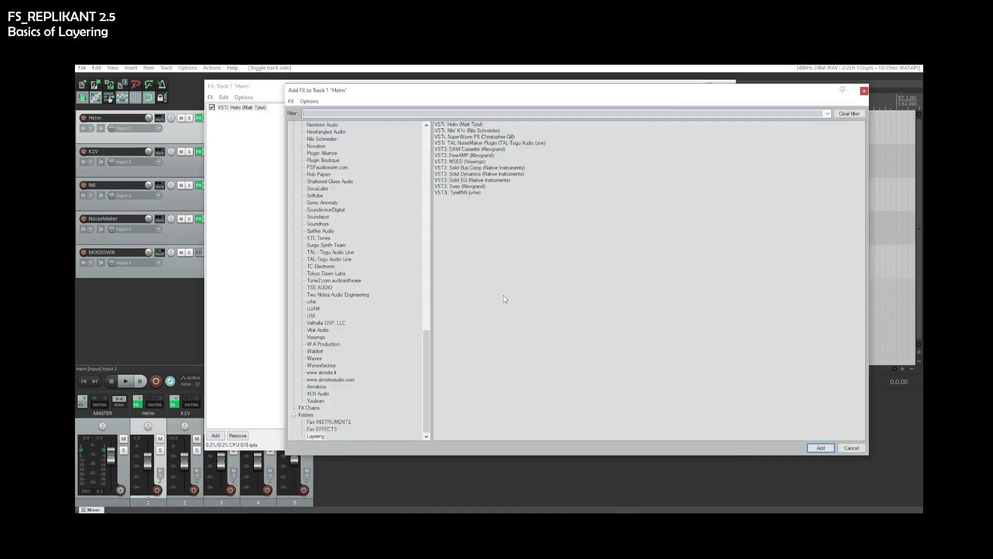
{"action": "double_click", "coordinate": [483, 180]}
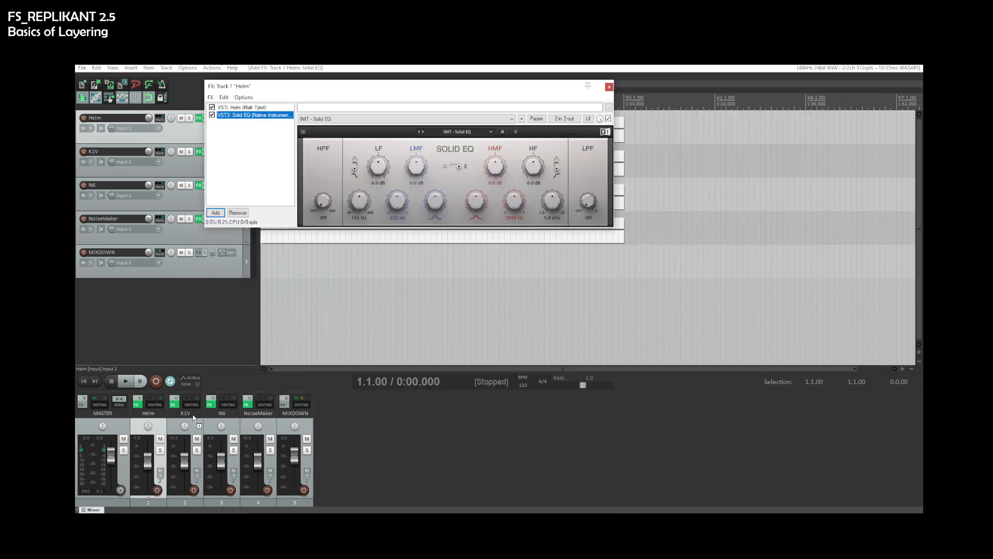
- Copy the Solid EQ from Helm onto the K1V, N6 and NoiseMaker tracks, then close all FX windows
{"action": "left_click_drag", "start_coordinate": [192, 424], "coordinate": [191, 425]}
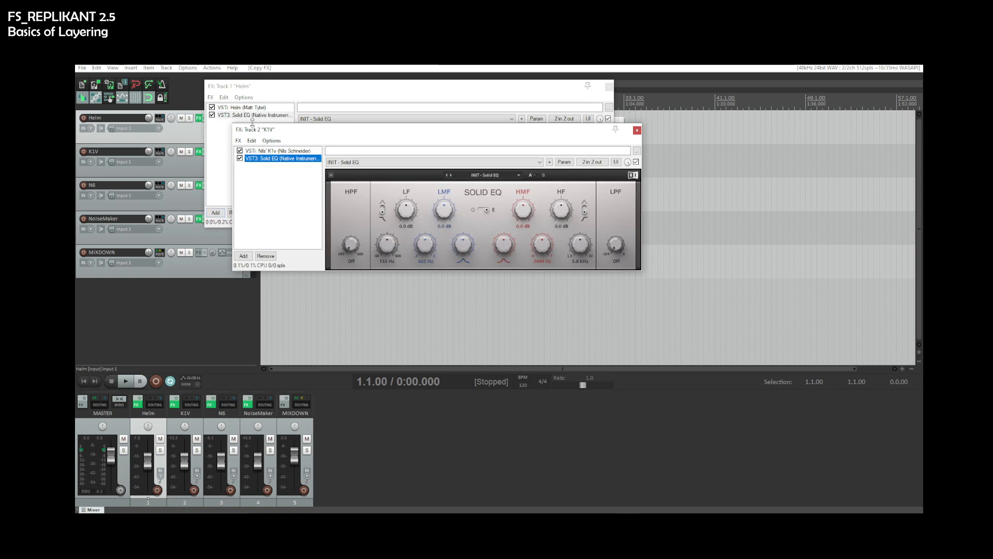
{"action": "left_click_drag", "start_coordinate": [250, 116], "coordinate": [278, 165]}
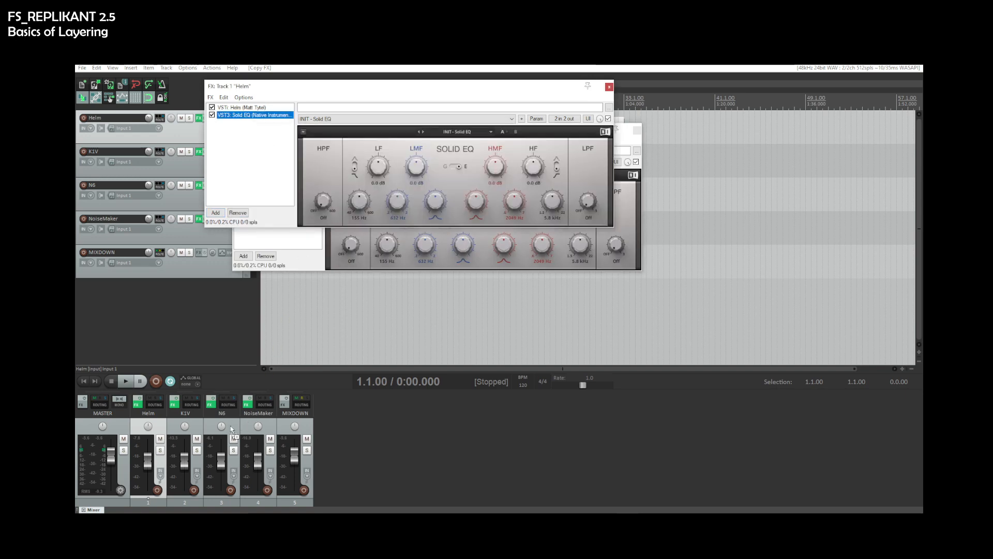
{"action": "left_click_drag", "start_coordinate": [231, 428], "coordinate": [231, 429]}
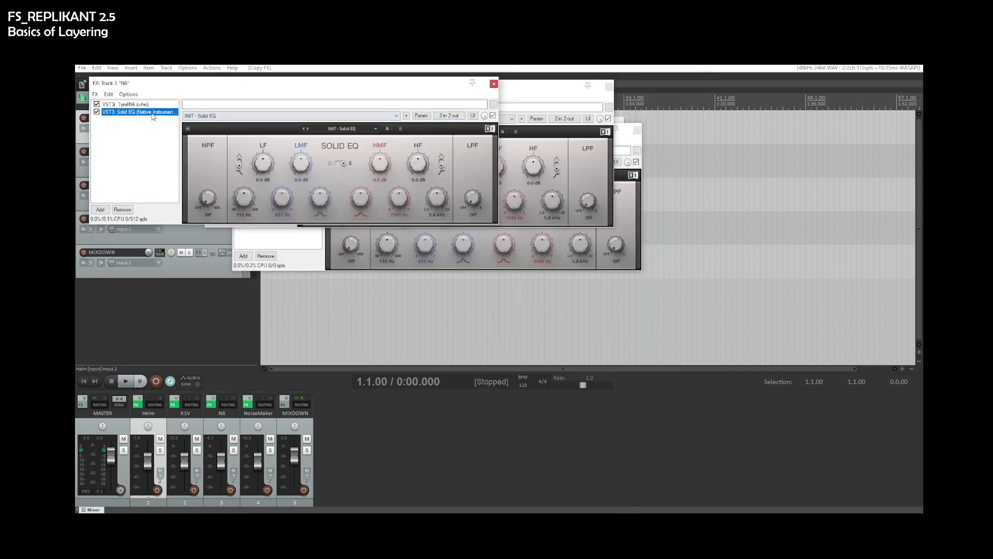
{"action": "left_click_drag", "start_coordinate": [248, 430], "coordinate": [250, 430]}
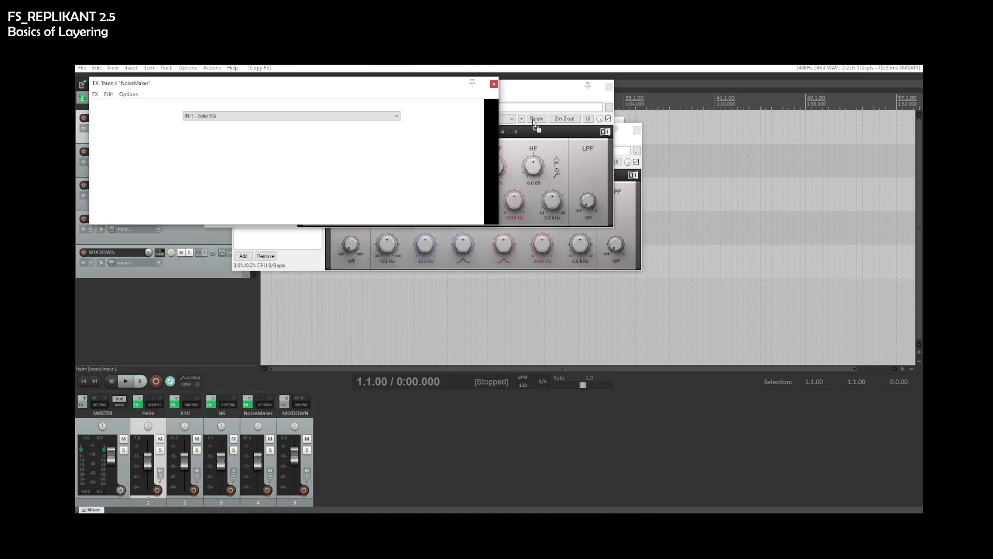
{"action": "left_click", "coordinate": [495, 85]}
{"action": "left_click", "coordinate": [493, 84]}
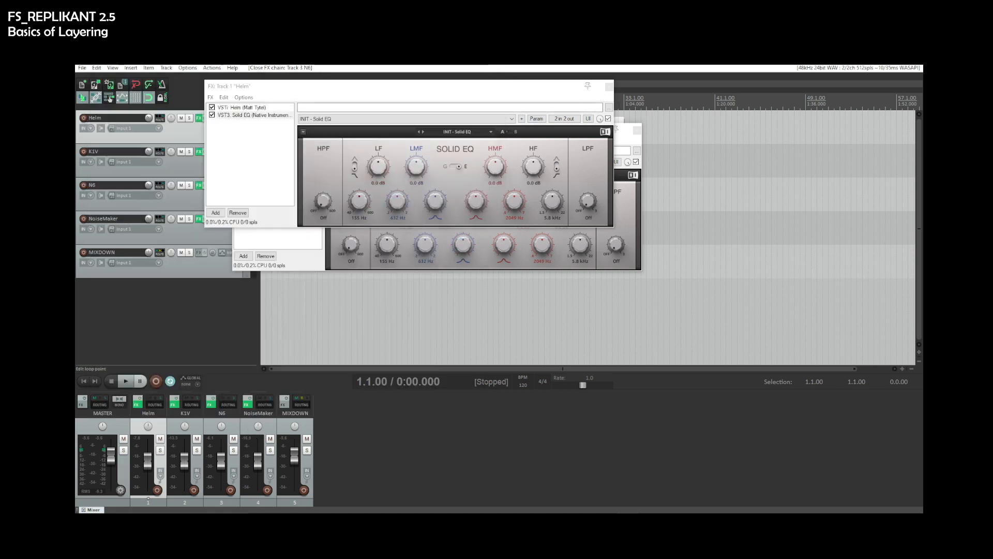
{"action": "left_click", "coordinate": [609, 86]}
{"action": "left_click", "coordinate": [637, 130]}
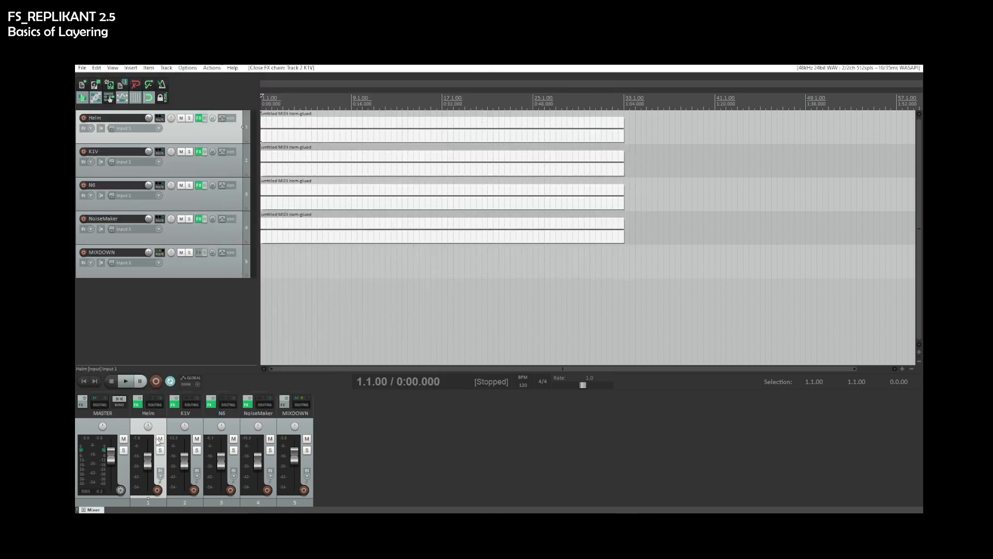
- Play the project, toggling mute on K1V and then NoiseMaker on and off while listening
{"action": "key", "text": "space"}
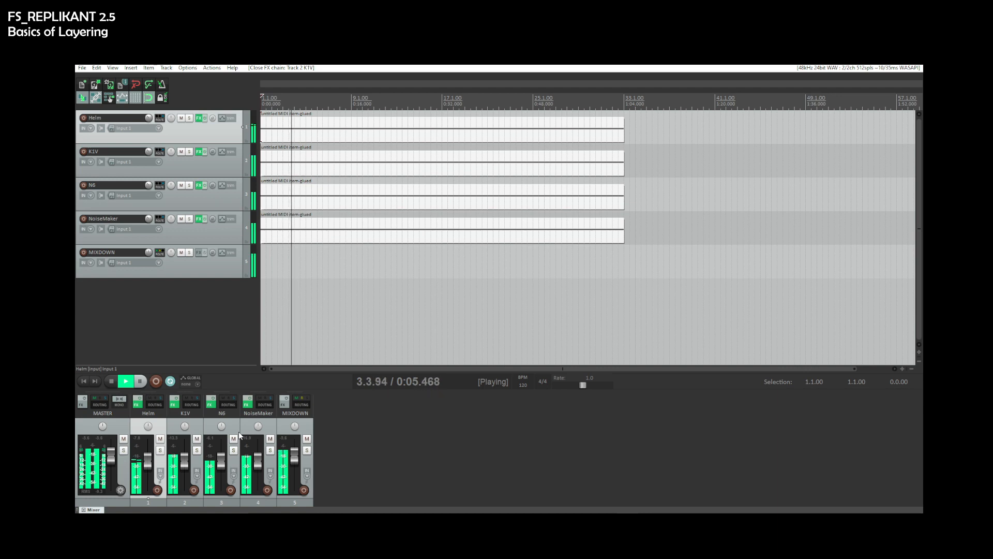
{"action": "left_click", "coordinate": [197, 439]}
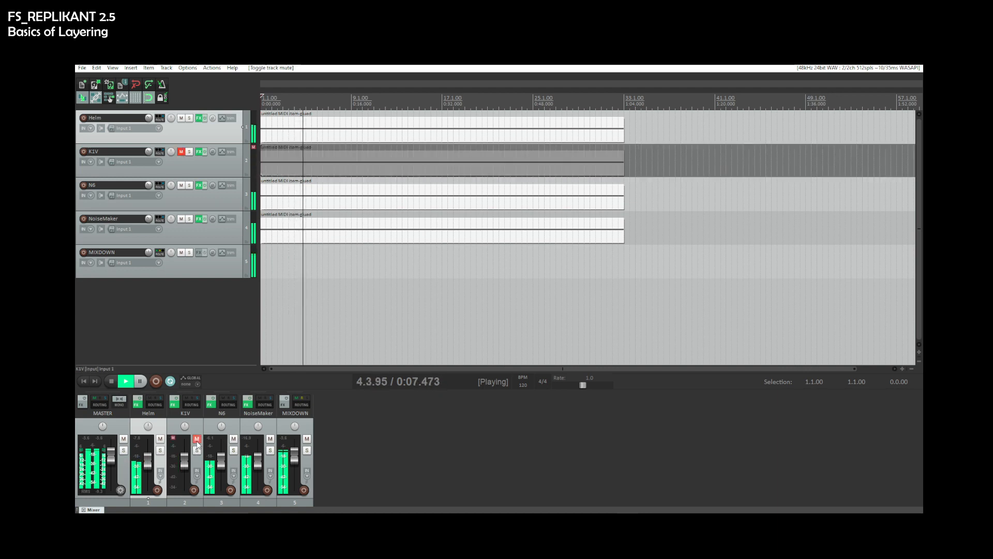
{"action": "left_click", "coordinate": [197, 439]}
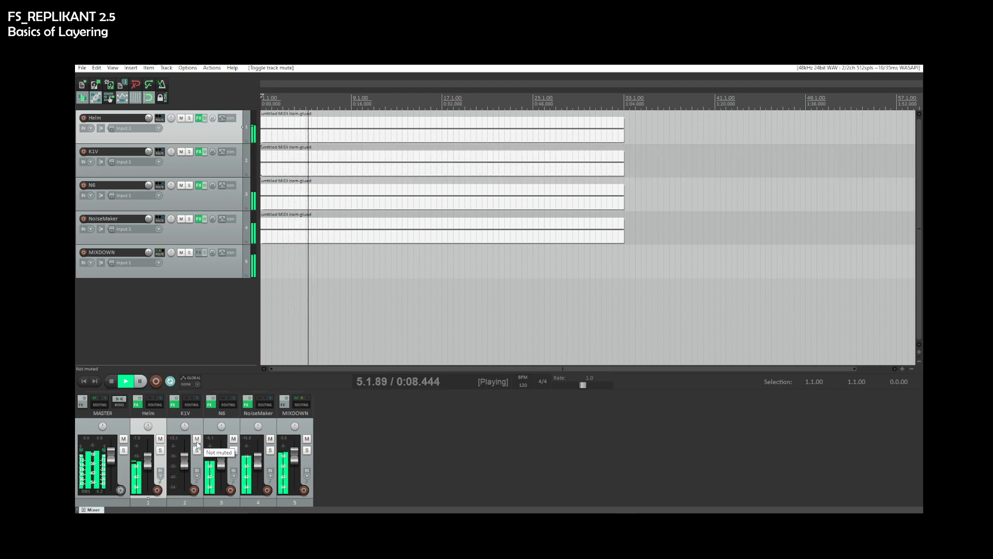
{"action": "left_click", "coordinate": [270, 439]}
{"action": "left_click", "coordinate": [270, 440]}
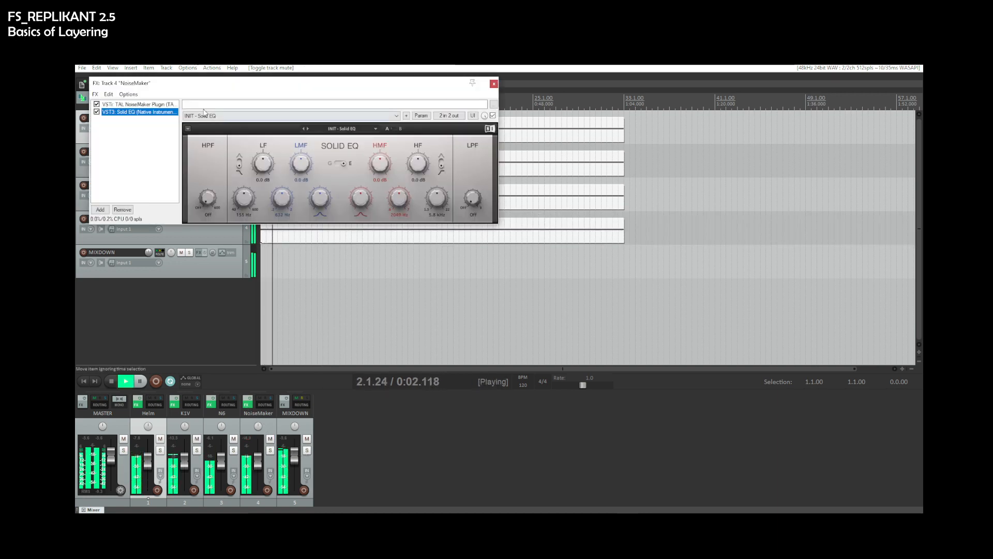
- Open the NoiseMaker synth in its FX chain and switch OSC 1's waveform to Pulse
{"action": "key", "text": "Up"}
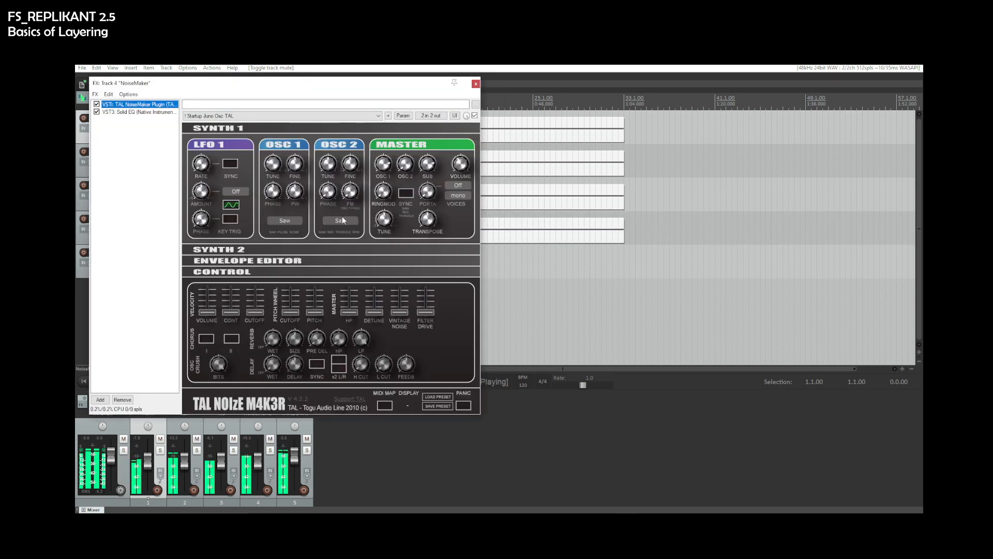
{"action": "left_click", "coordinate": [297, 221]}
{"action": "left_click", "coordinate": [290, 237]}
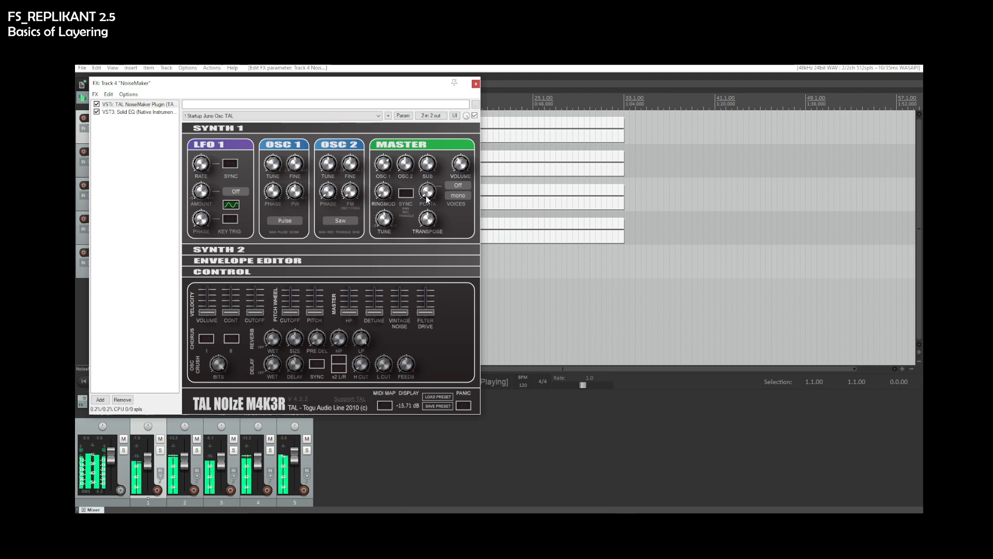
- Set NoiseMaker's voices to 3 and portamento mode to On, then stop playback
{"action": "left_click", "coordinate": [459, 196]}
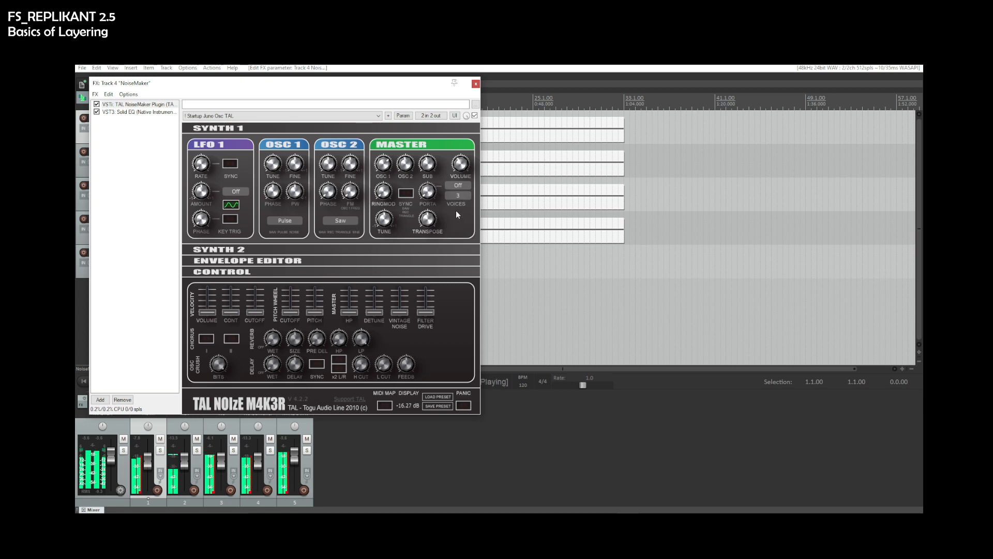
{"action": "left_click", "coordinate": [458, 186]}
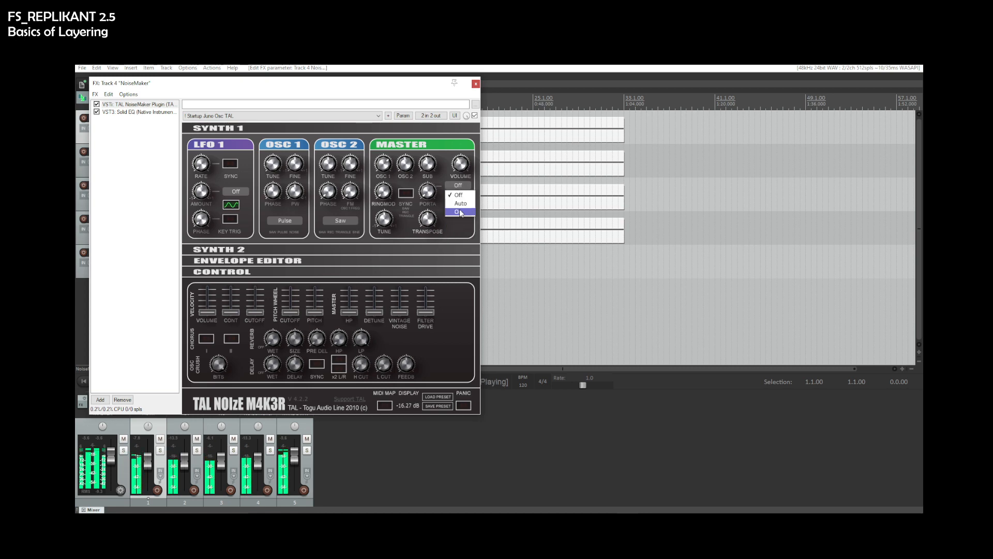
{"action": "key", "text": "space"}
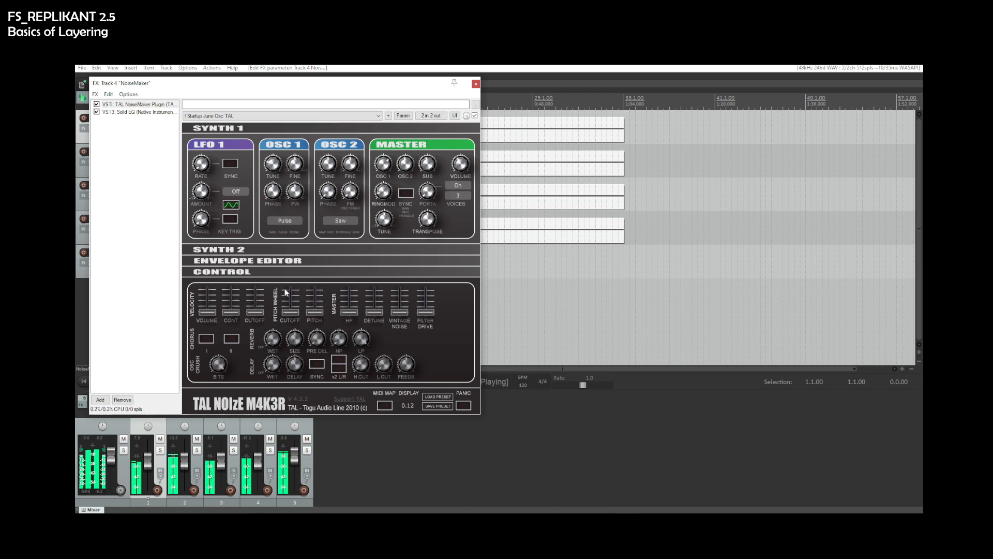
- Expand NoiseMaker's Synth 2 section to inspect it while auditioning, then close the plugin window
{"action": "left_click", "coordinate": [226, 271]}
{"action": "left_click", "coordinate": [219, 252]}
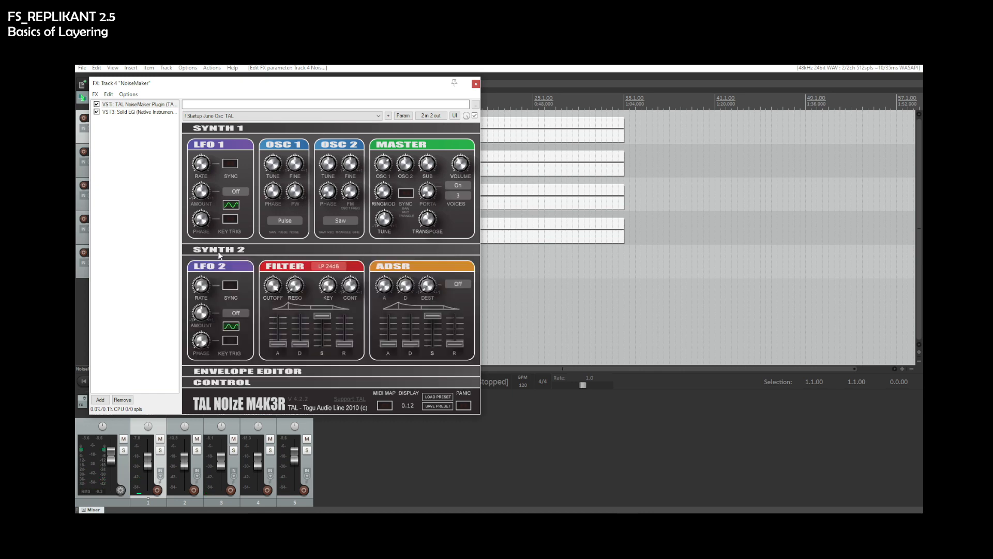
{"action": "key", "text": "space"}
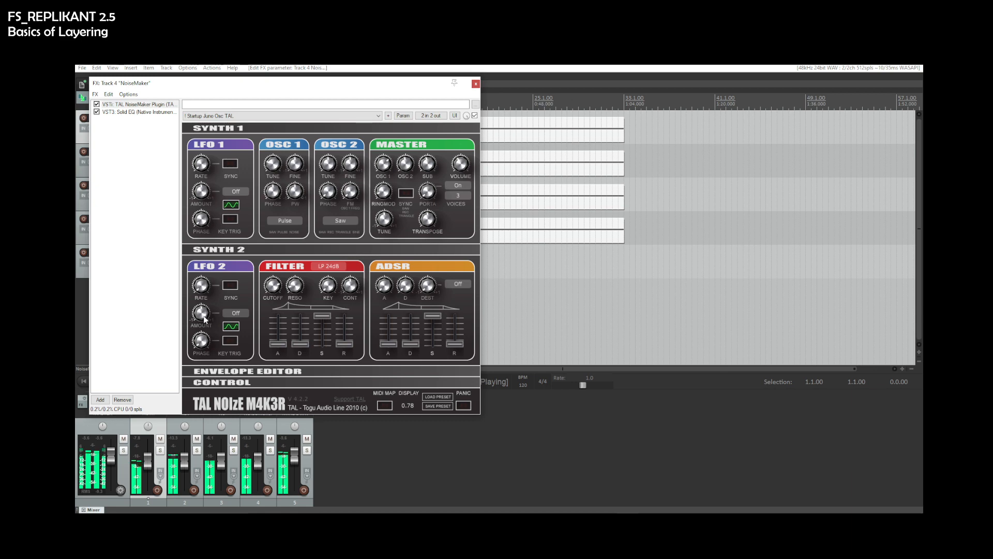
{"action": "left_click", "coordinate": [476, 83]}
{"action": "key", "text": "space"}
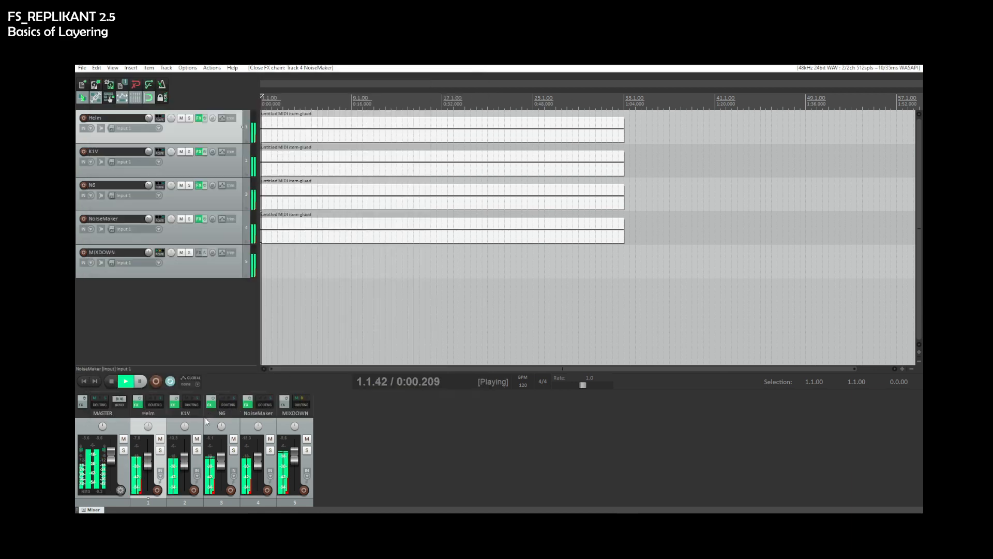
- Open the TyrellN6 synth on the N6 track's FX chain with playback running
{"action": "left_click", "coordinate": [250, 408]}
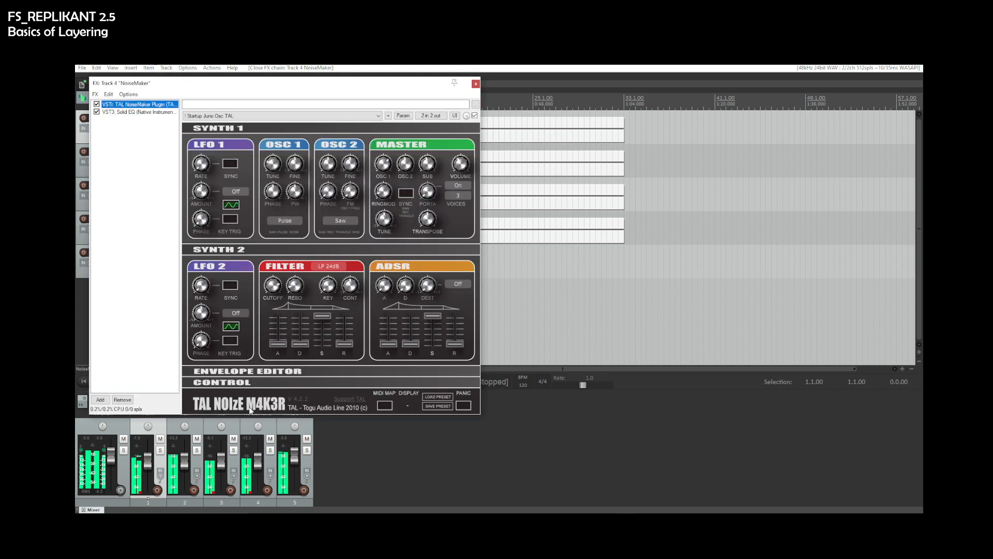
{"action": "key", "text": "Escape"}
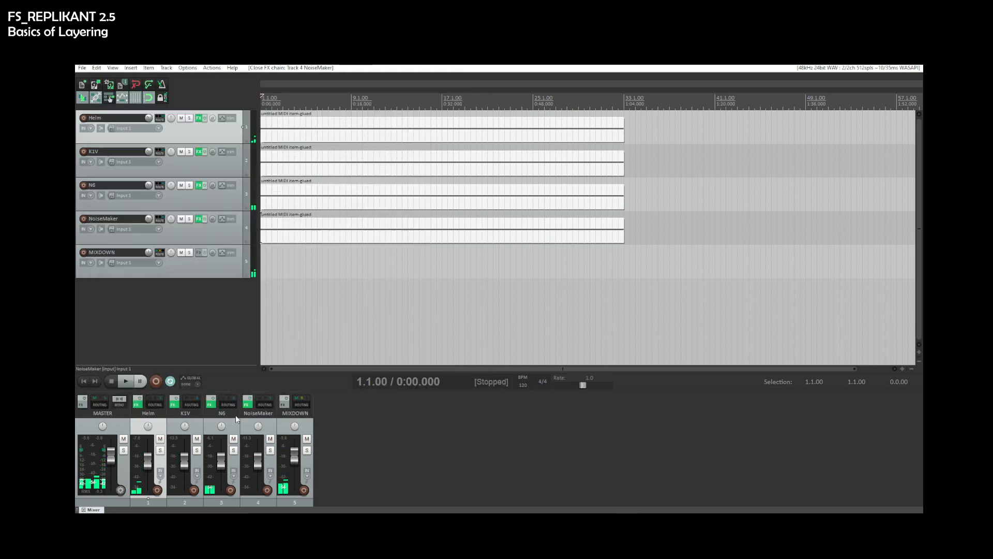
{"action": "left_click", "coordinate": [211, 404]}
{"action": "key", "text": "space"}
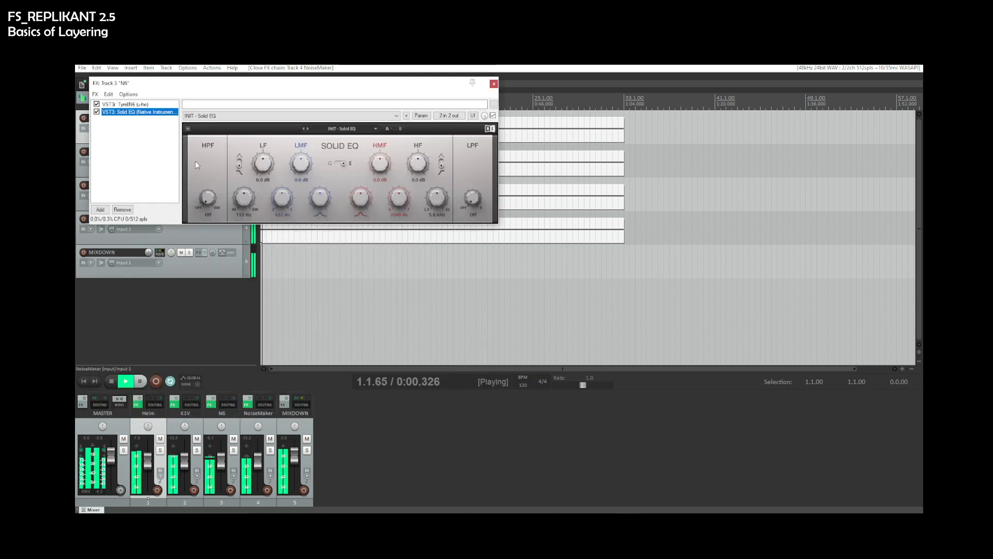
{"action": "left_click", "coordinate": [139, 104]}
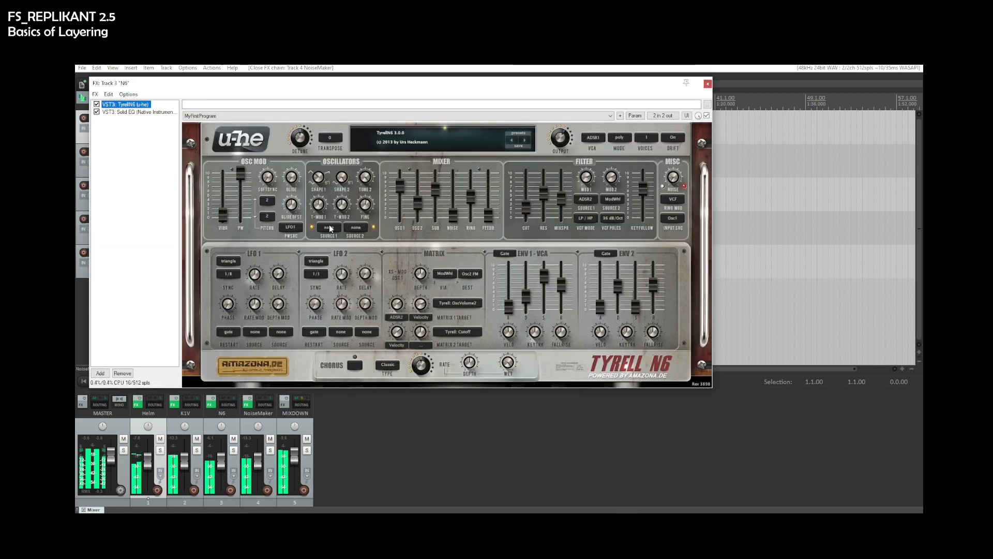
- Set TyrellN6's NoiseColour to 1.54 and Shape1 to 2.54, then close the plugin window
{"action": "left_click_drag", "start_coordinate": [527, 213], "coordinate": [537, 176]}
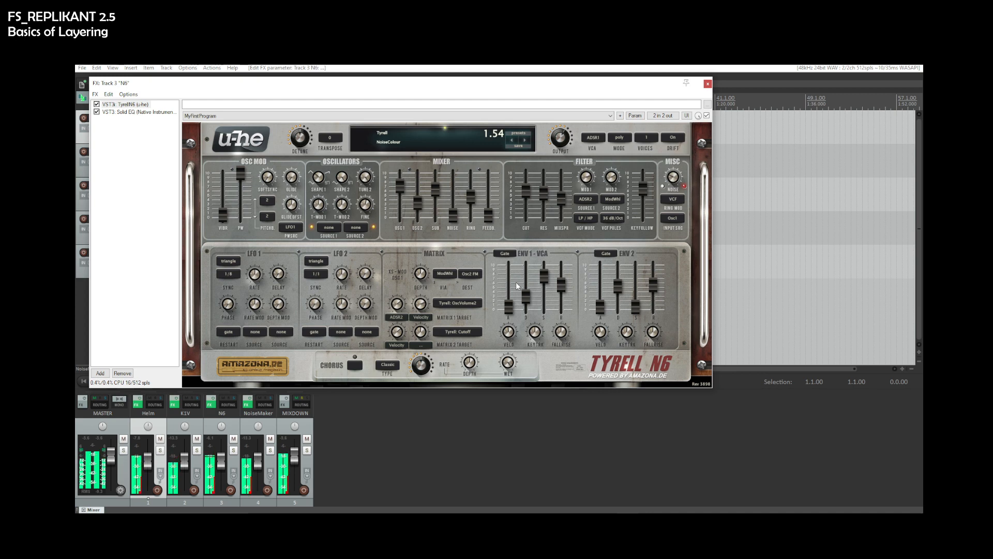
{"action": "mouse_move", "coordinate": [510, 307]}
{"action": "left_mouse_down"}
{"action": "mouse_move", "coordinate": [516, 278]}
{"action": "mouse_move", "coordinate": [511, 303]}
{"action": "left_mouse_up"}
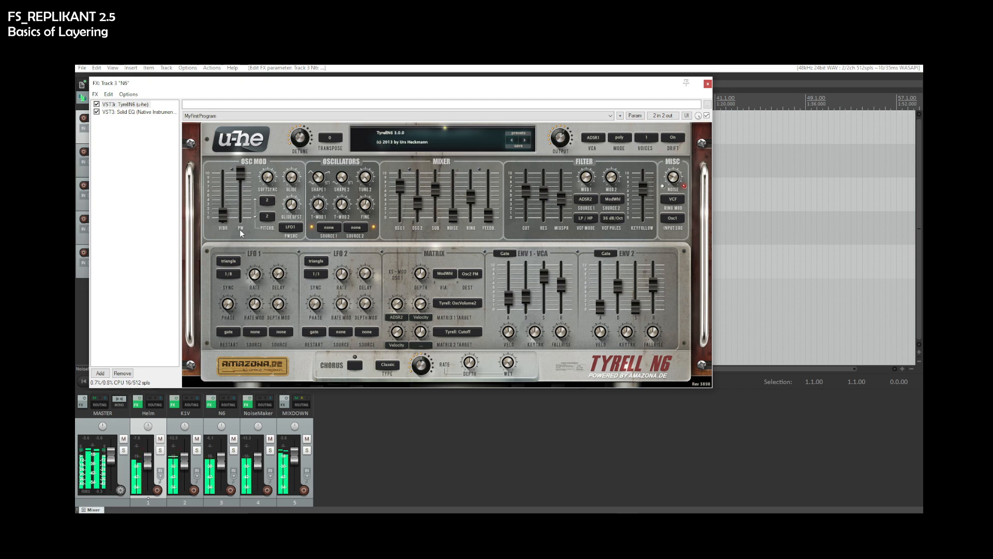
{"action": "mouse_move", "coordinate": [227, 218]}
{"action": "left_mouse_down"}
{"action": "mouse_move", "coordinate": [225, 183]}
{"action": "mouse_move", "coordinate": [231, 215]}
{"action": "left_mouse_up"}
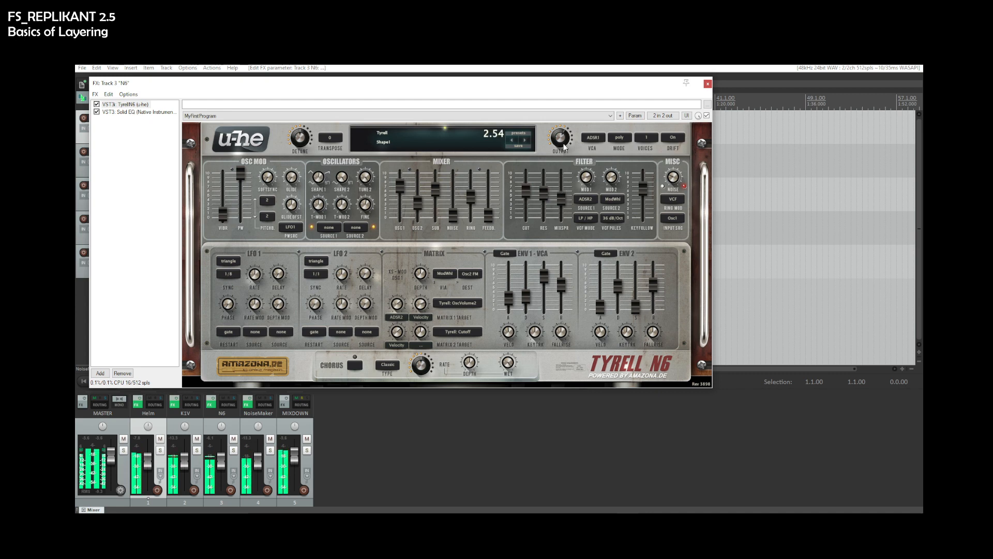
{"action": "left_click", "coordinate": [708, 84]}
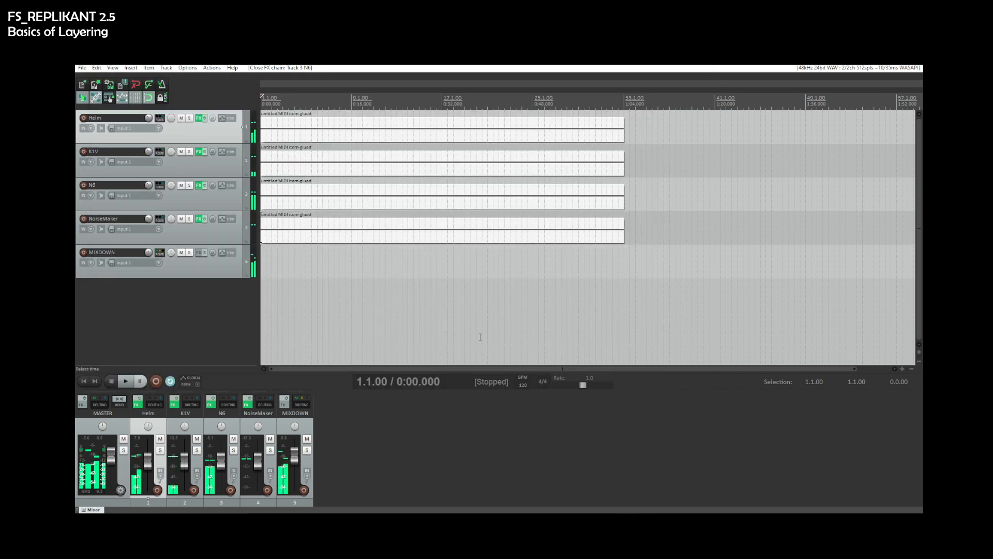
- Play the project, muting Helm and then K1V and restarting playback after each mute
{"action": "key", "text": "space"}
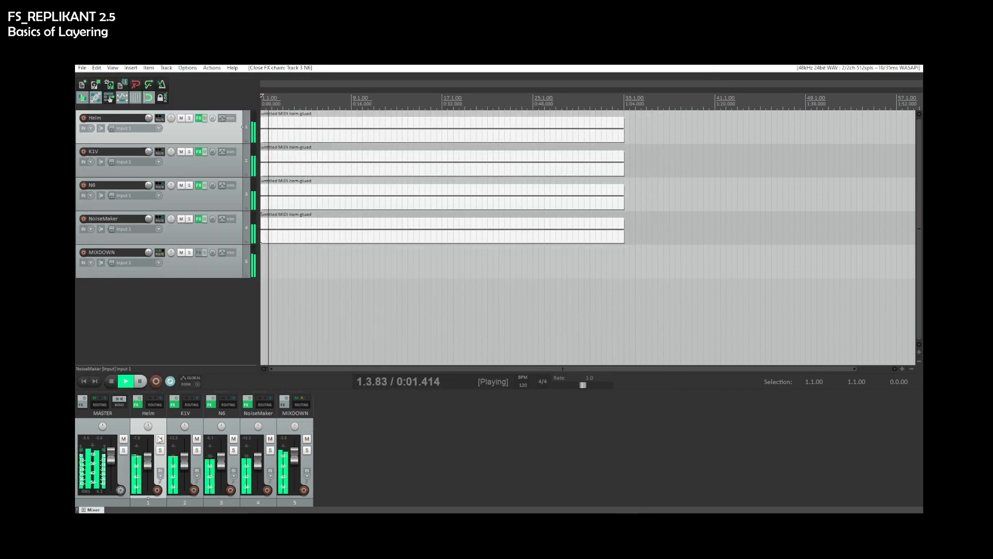
{"action": "left_click", "coordinate": [160, 439]}
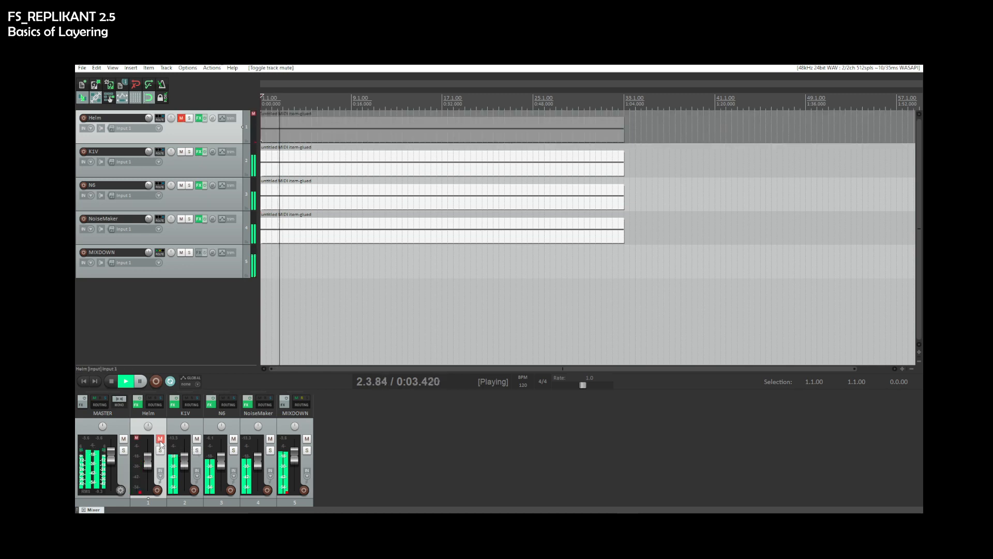
{"action": "key", "text": "space"}
{"action": "key", "text": "space"}
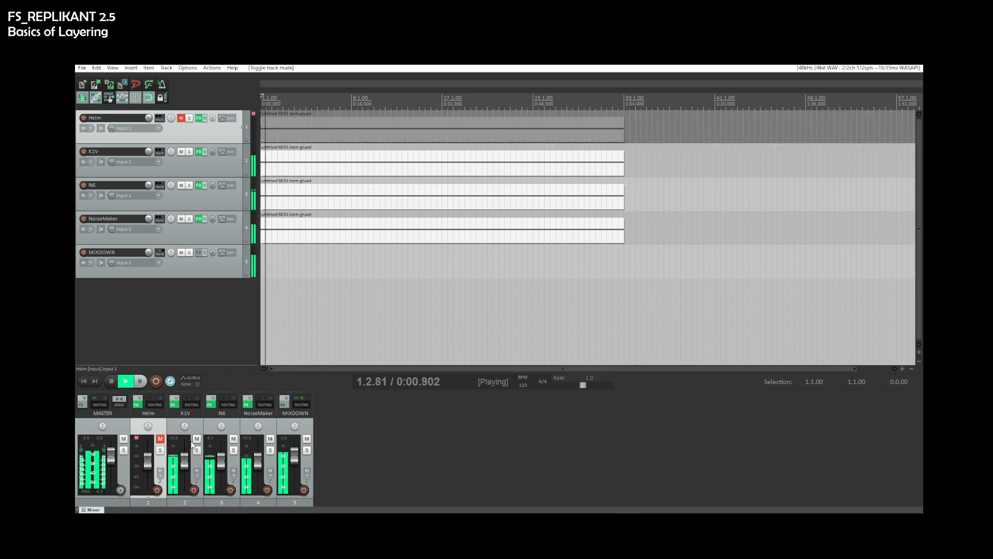
{"action": "left_click", "coordinate": [196, 439]}
{"action": "key", "text": "space"}
- Mute the N6 track and restart playback to hear NoiseMaker alone
{"action": "key", "text": "space"}
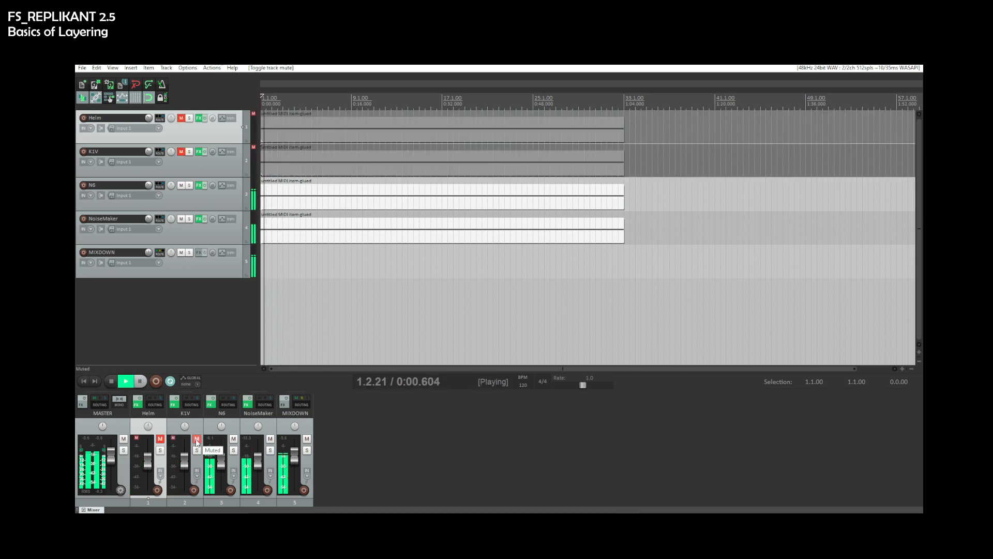
{"action": "left_click", "coordinate": [233, 439]}
{"action": "key", "text": "space"}
{"action": "key", "text": "space"}
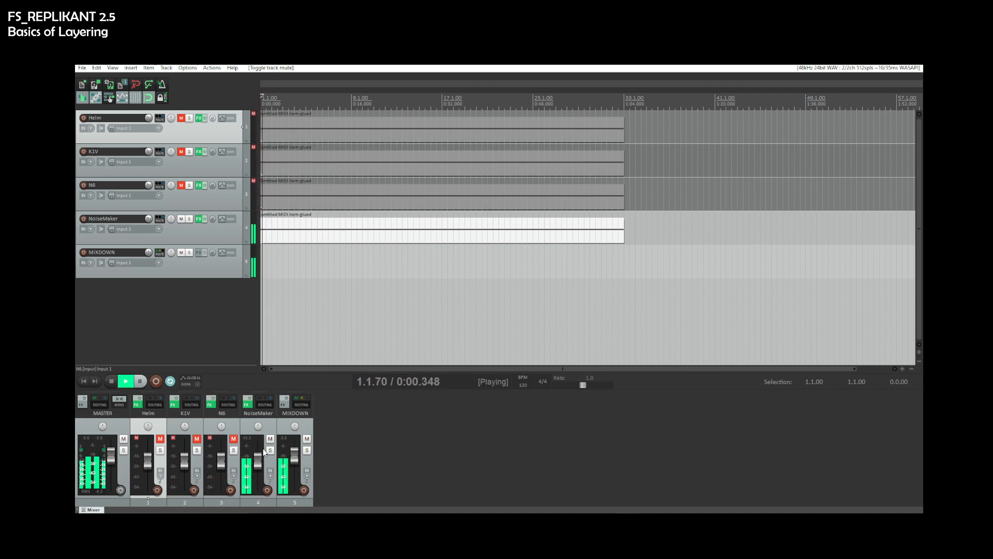
{"action": "key", "text": "space"}
{"action": "key", "text": "space"}
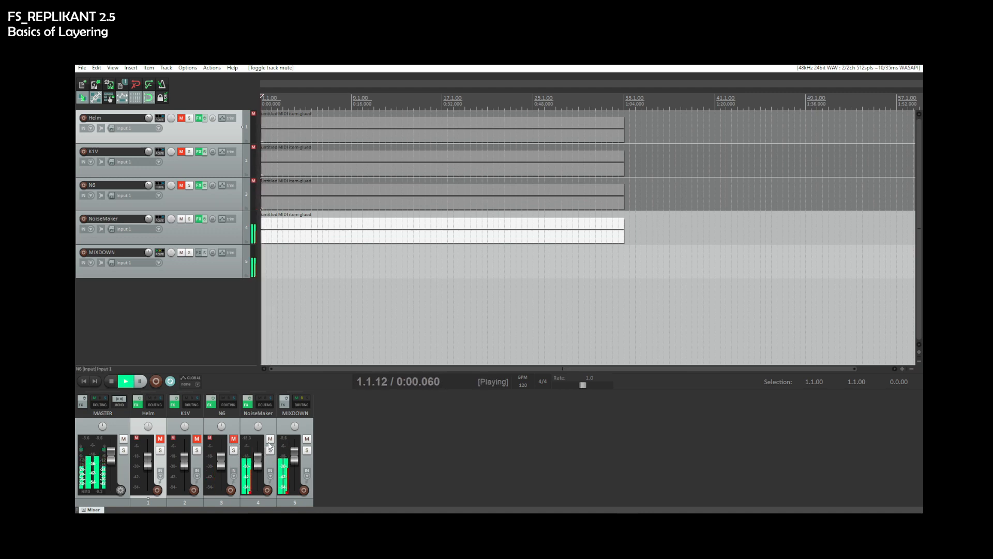
- Unmute the K1V track and restart playback
{"action": "left_click", "coordinate": [197, 438]}
{"action": "key", "text": "space"}
{"action": "key", "text": "space"}
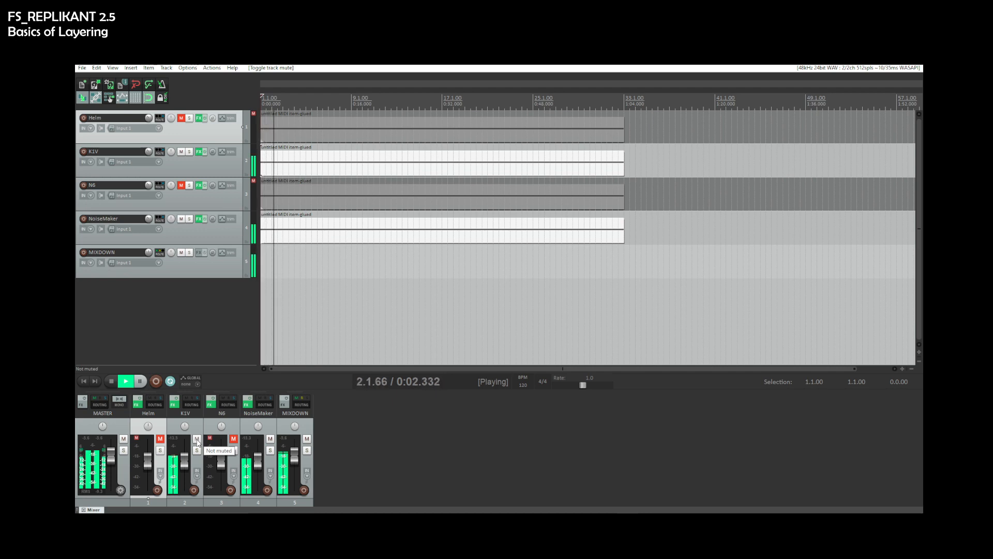
- Pan the K1V track to 61% left
{"action": "left_click_drag", "start_coordinate": [187, 426], "coordinate": [187, 455]}
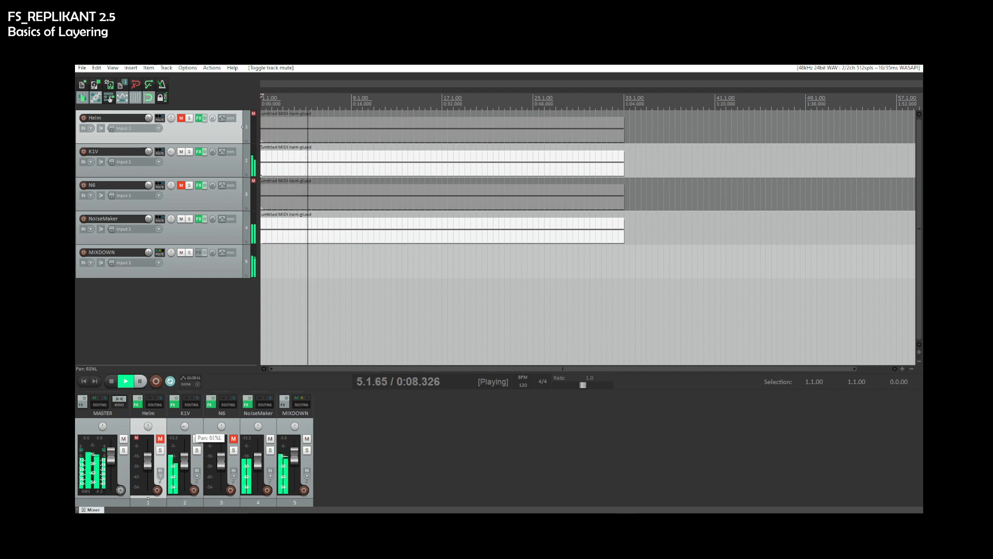
{"action": "left_click_drag", "start_coordinate": [187, 455], "coordinate": [186, 456]}
- Pan the NoiseMaker track toward the right and restart playback
{"action": "left_click_drag", "start_coordinate": [258, 426], "coordinate": [259, 399]}
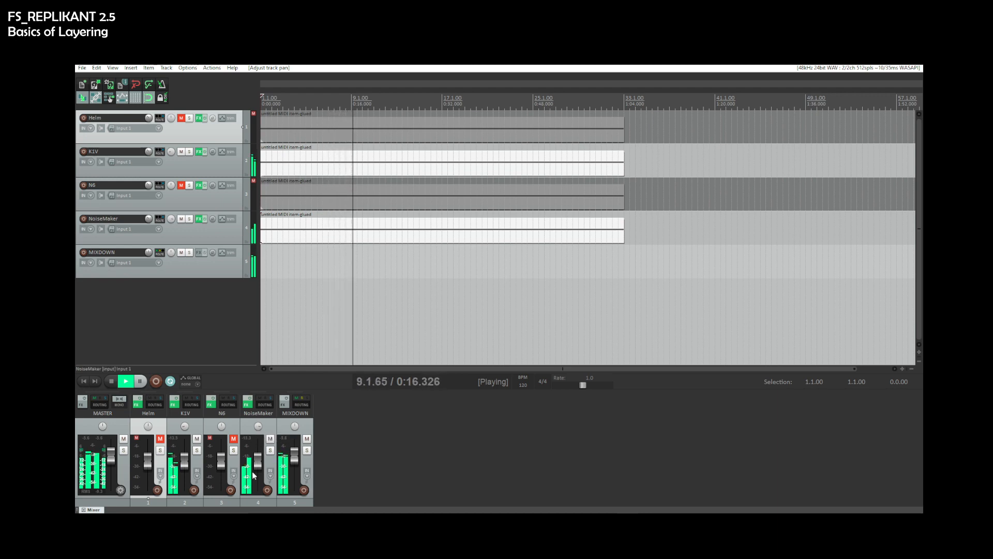
{"action": "key", "text": "space"}
{"action": "key", "text": "space"}
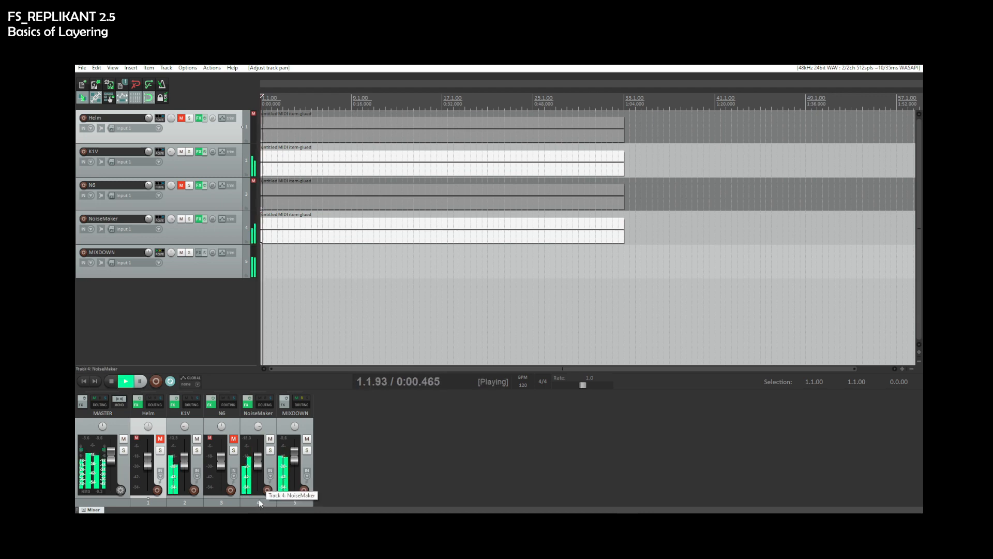
- Nudge the MIXDOWN track's volume slightly and restart playback
{"action": "left_click_drag", "start_coordinate": [293, 461], "coordinate": [293, 463]}
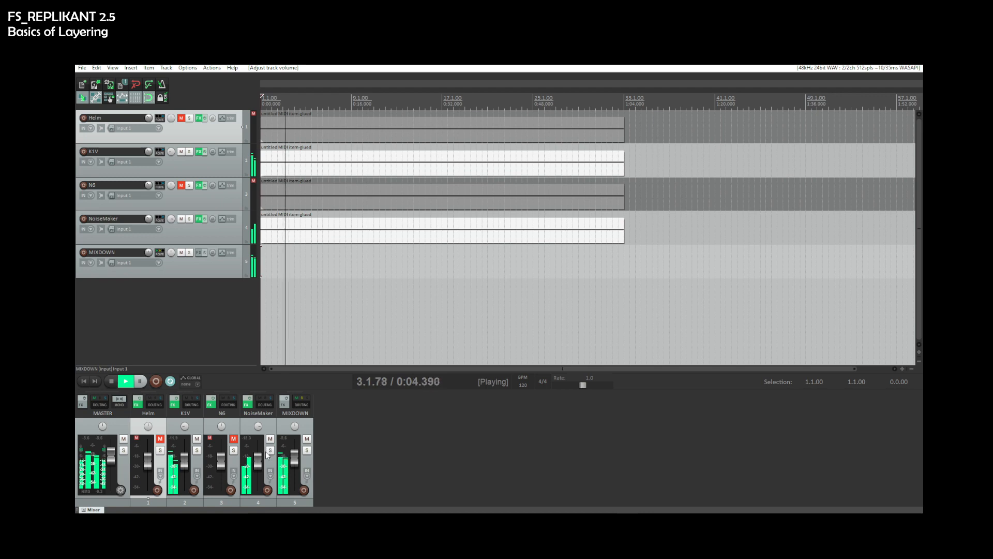
{"action": "key", "text": "space"}
{"action": "key", "text": "space"}
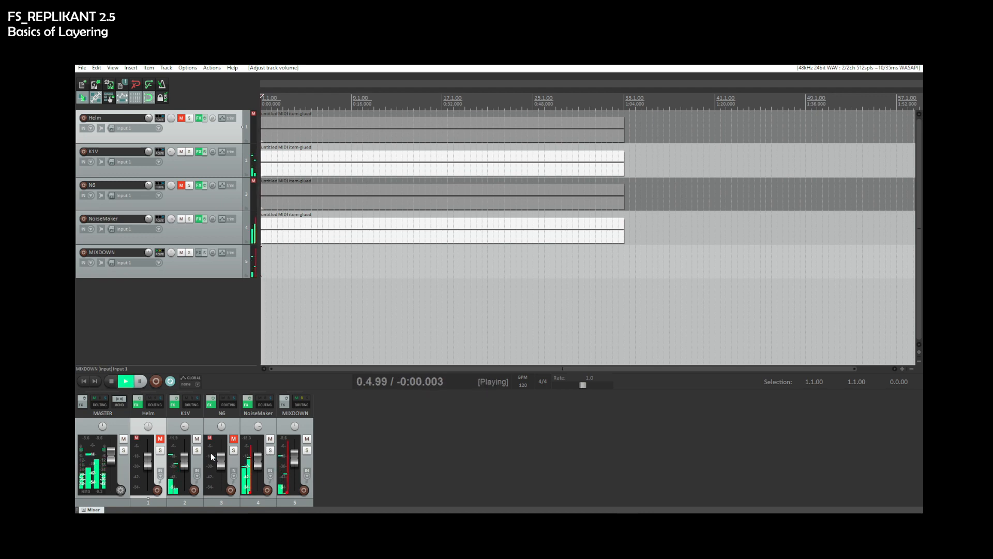
- Unmute the Helm and N6 tracks and start and stop playback a few times to compare
{"action": "left_click", "coordinate": [162, 441]}
{"action": "left_click", "coordinate": [233, 439]}
{"action": "key", "text": "space"}
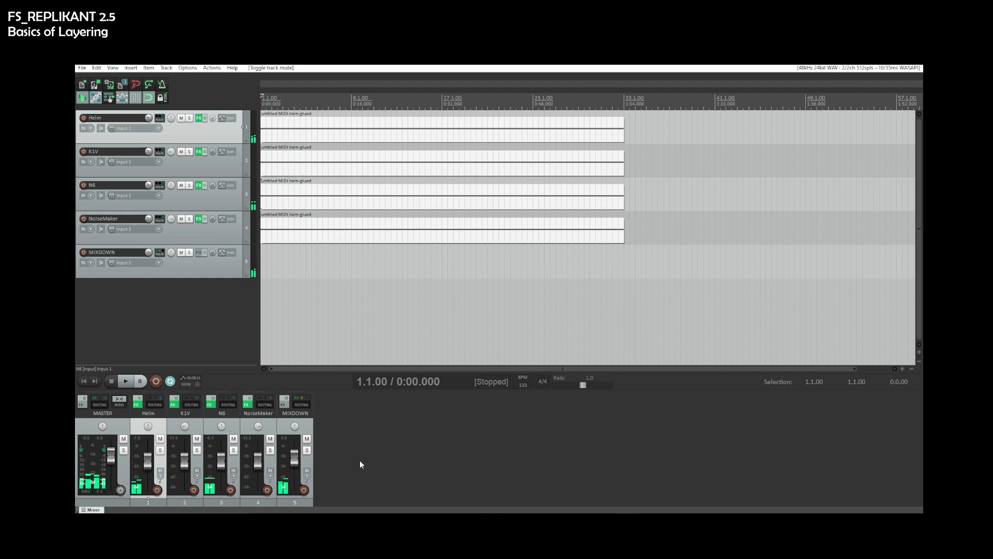
{"action": "key", "text": "space"}
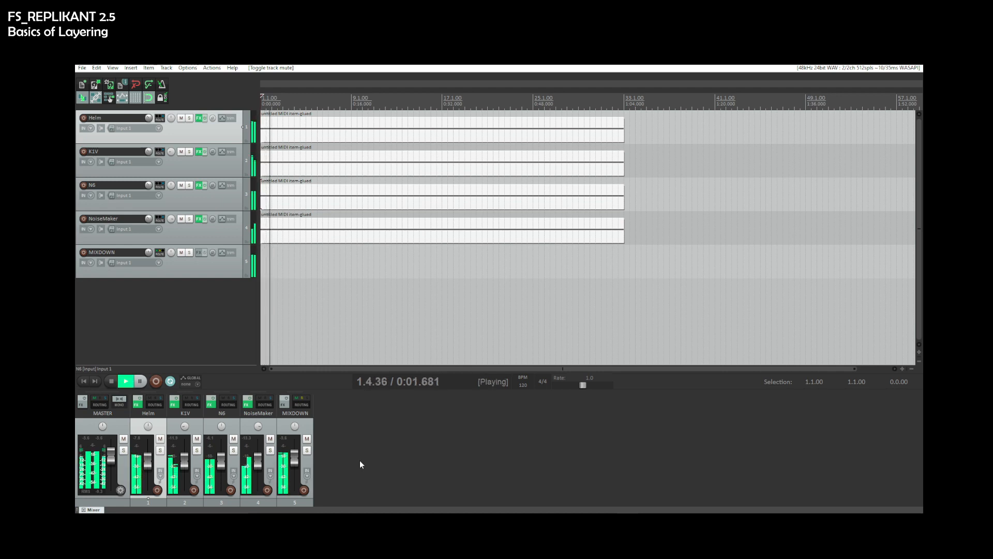
{"action": "key", "text": "space"}
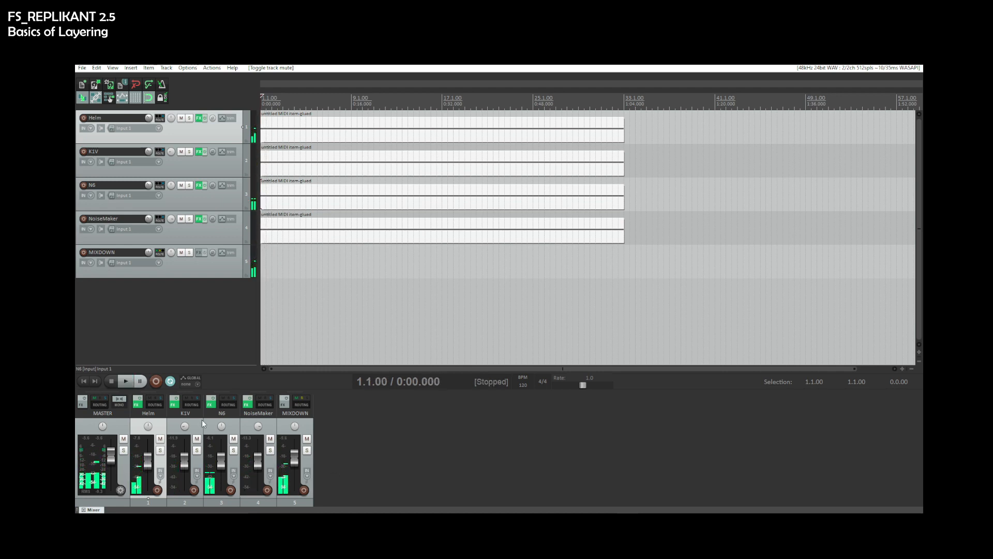
{"action": "key", "text": "space"}
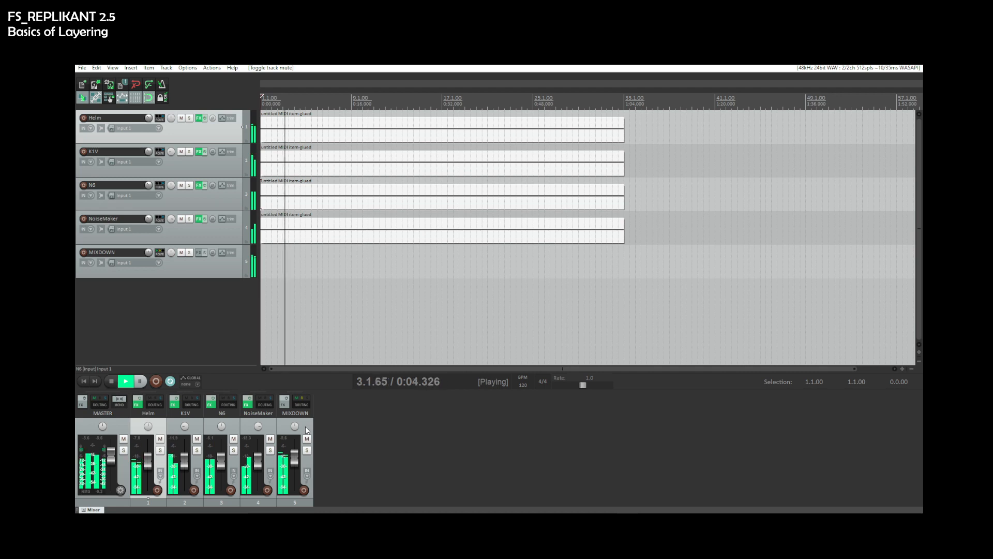
{"action": "key", "text": "space"}
- Move the K1V track below N6, open K1V's FX chain and start playback
{"action": "left_click_drag", "start_coordinate": [196, 429], "coordinate": [227, 424]}
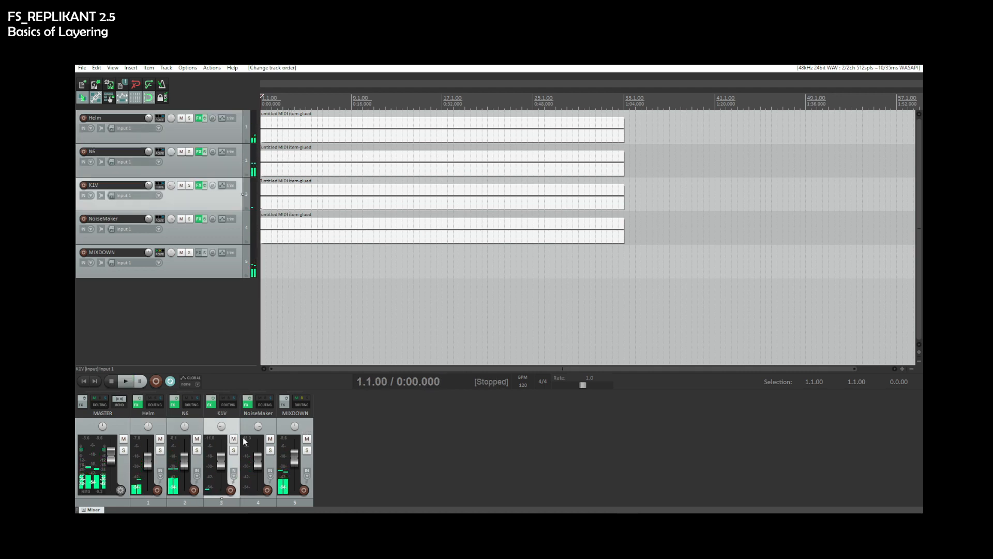
{"action": "left_click", "coordinate": [213, 406]}
{"action": "key", "text": "space"}
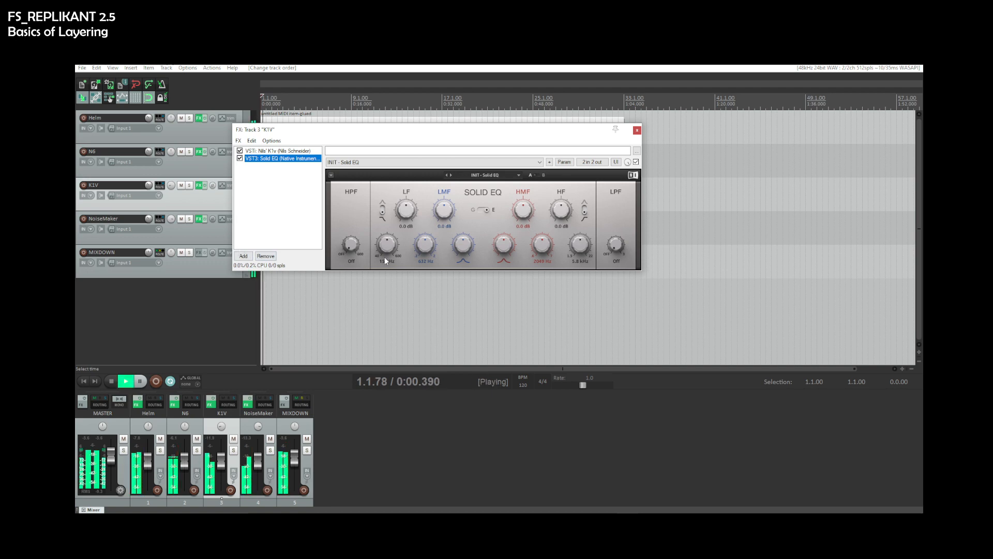
- Shape K1V's Solid EQ, boosting LF to 6.4 dB and cutting the LMF, HMF and HF bands
{"action": "left_click_drag", "start_coordinate": [406, 210], "coordinate": [406, 186]}
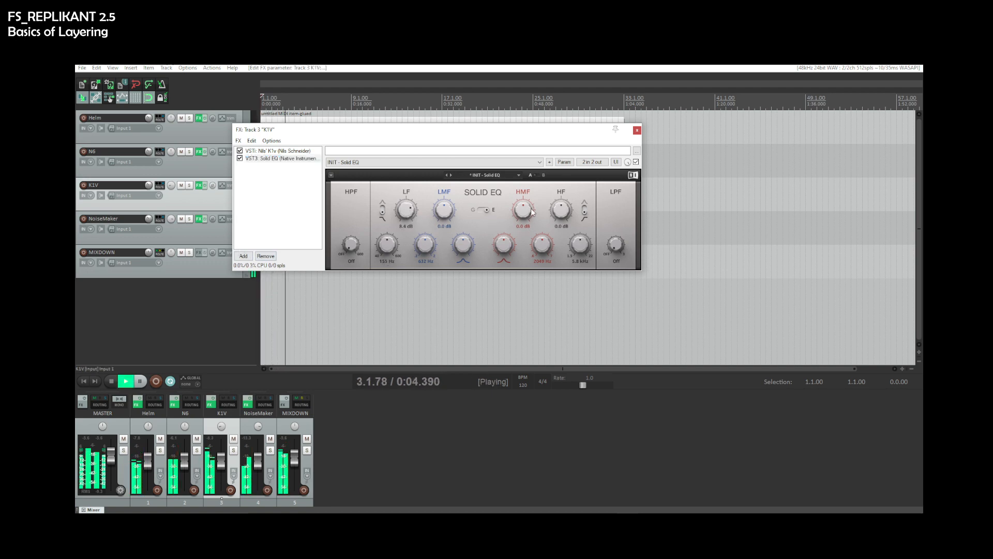
{"action": "left_click_drag", "start_coordinate": [523, 210], "coordinate": [561, 230]}
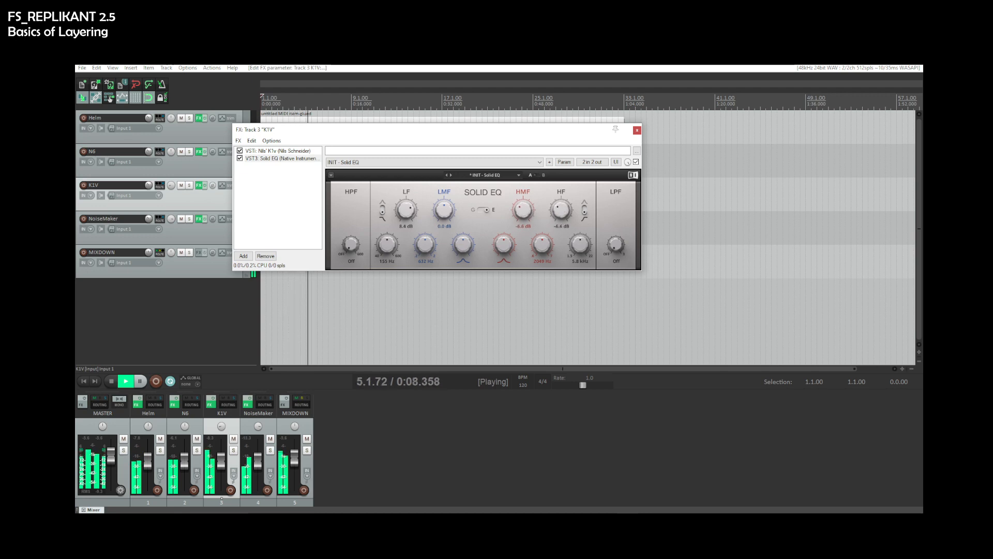
{"action": "mouse_move", "coordinate": [445, 213]}
{"action": "left_mouse_down"}
{"action": "mouse_move", "coordinate": [445, 192]}
{"action": "mouse_move", "coordinate": [444, 200]}
{"action": "left_mouse_up"}
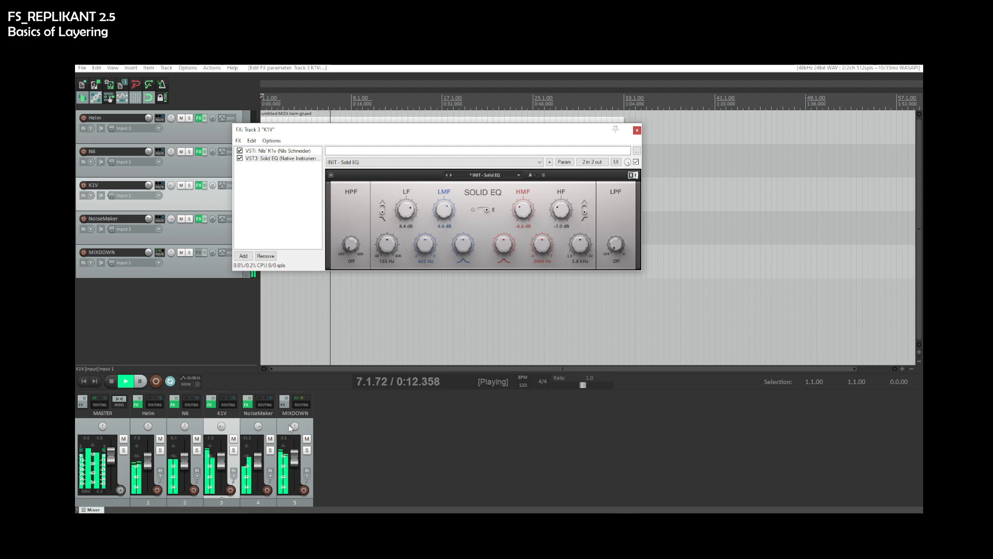
- Copy K1V's Solid EQ onto the NoiseMaker track, remove its previous EQ, and close that FX window
{"action": "left_click_drag", "start_coordinate": [281, 174], "coordinate": [273, 398]}
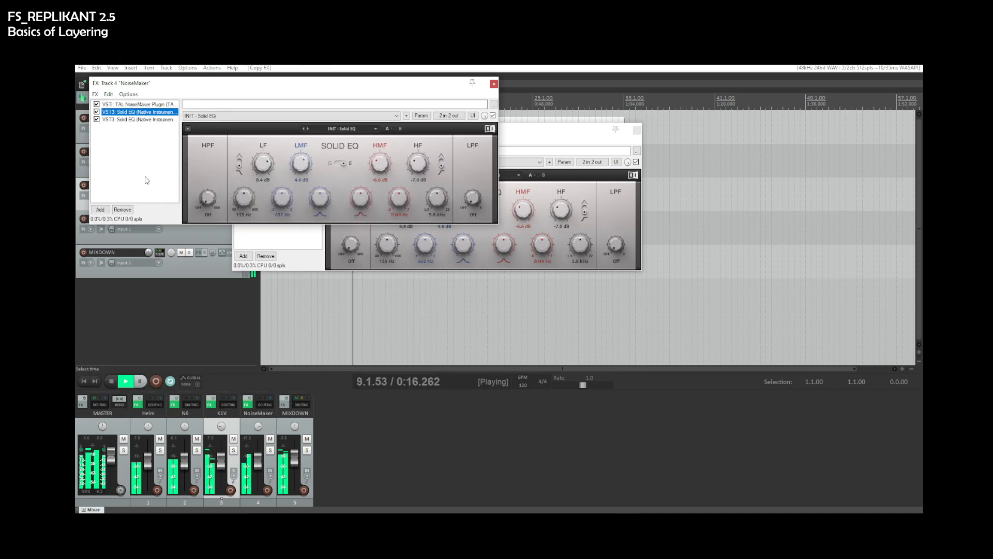
{"action": "left_click", "coordinate": [123, 209]}
{"action": "left_click_drag", "start_coordinate": [250, 83], "coordinate": [547, 297]}
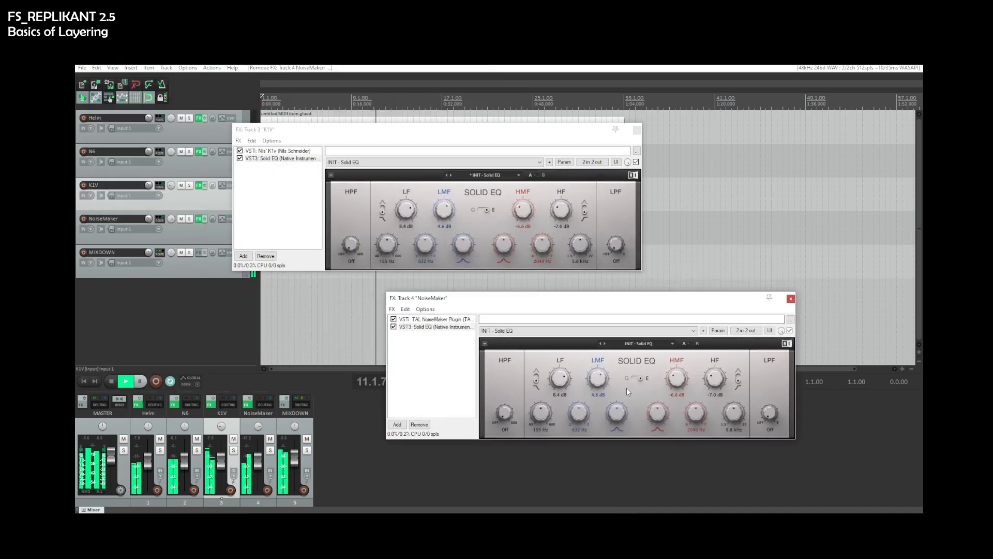
{"action": "left_click", "coordinate": [791, 298]}
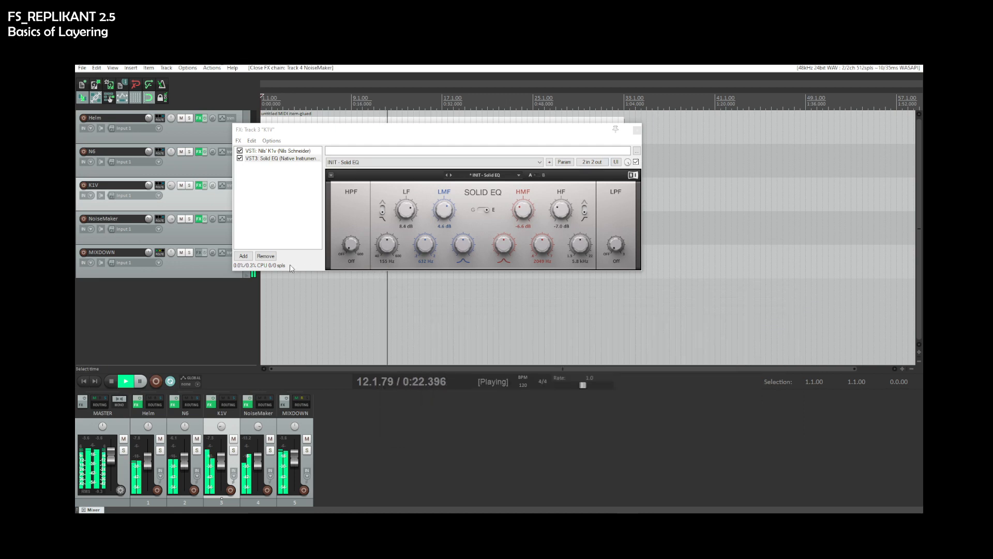
- Solo K1V and NoiseMaker and add the MSED plugin to K1V's FX chain with playback running
{"action": "left_click", "coordinate": [243, 255]}
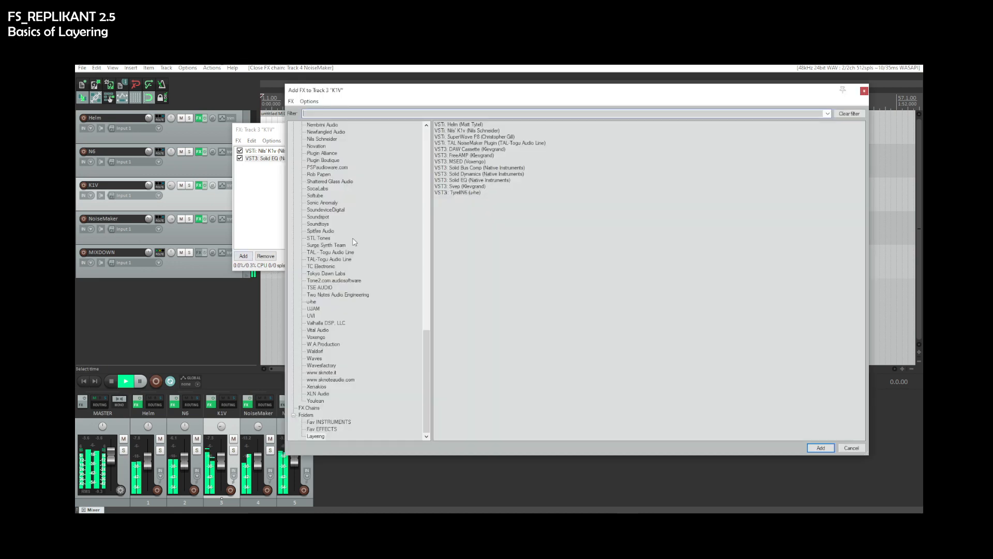
{"action": "left_click", "coordinate": [464, 162]}
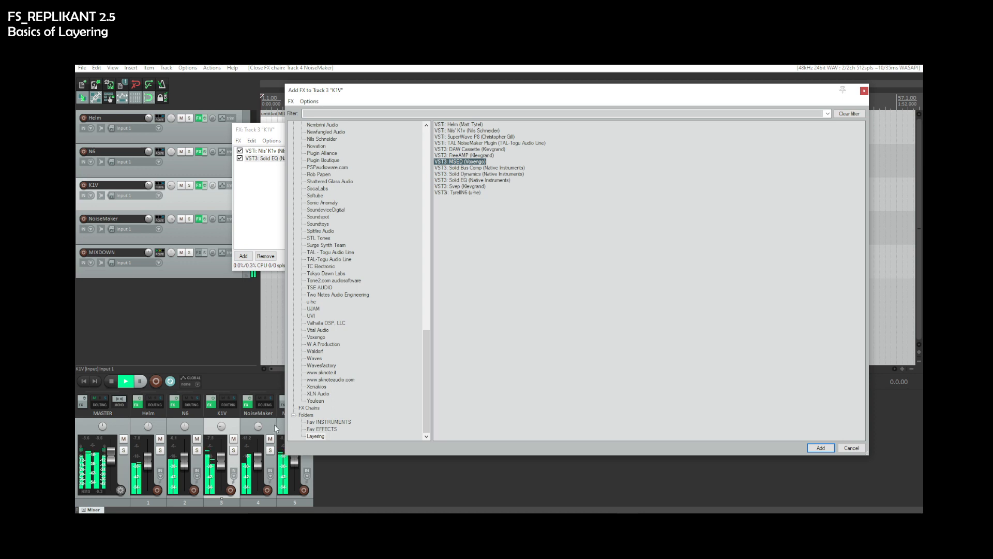
{"action": "left_click", "coordinate": [111, 382]}
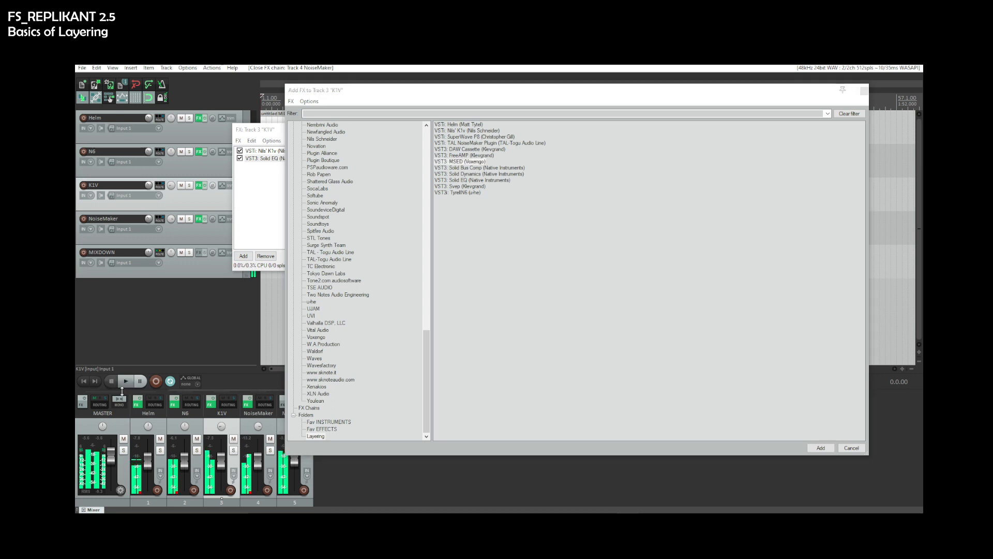
{"action": "left_click", "coordinate": [233, 450]}
{"action": "left_click", "coordinate": [270, 450]}
{"action": "key", "text": "space"}
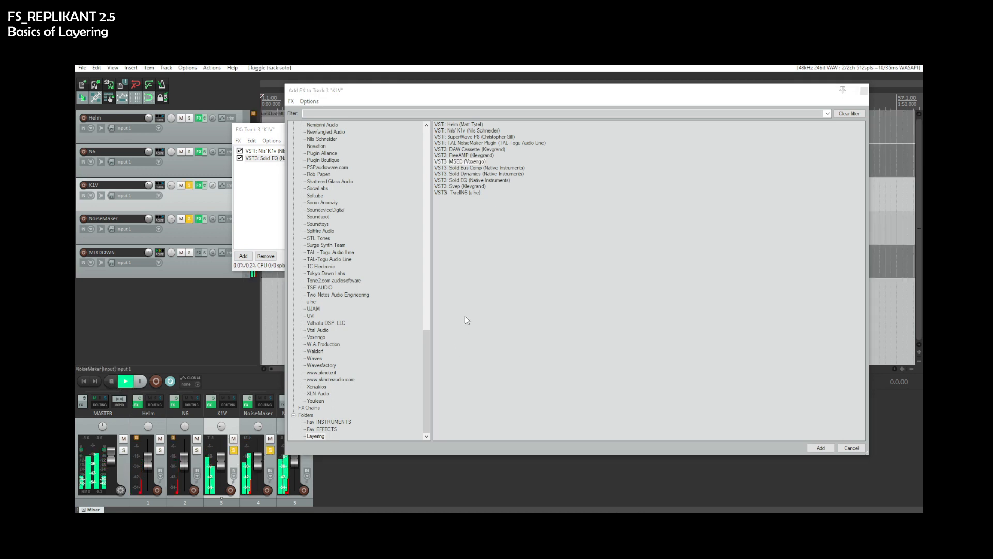
{"action": "double_click", "coordinate": [471, 162]}
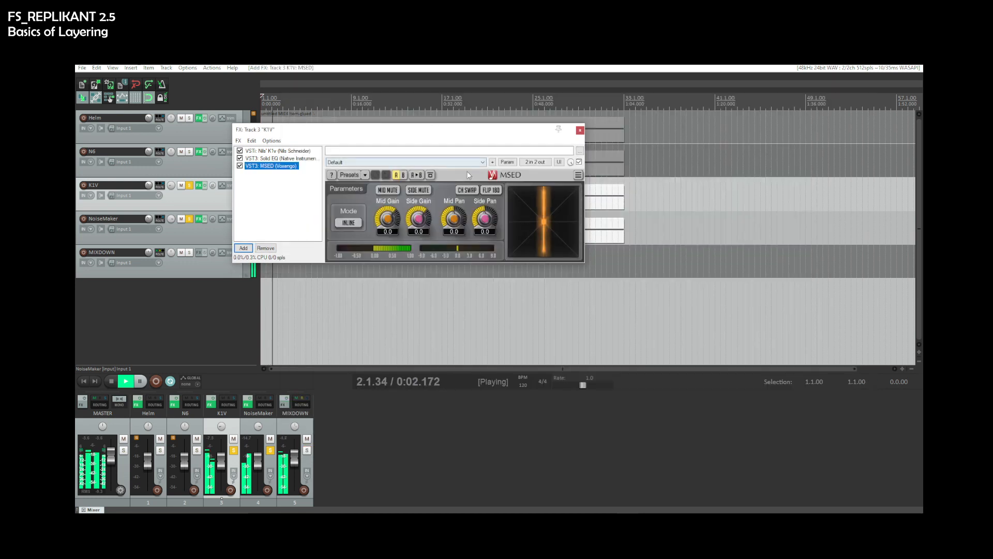
- Set K1V's MSED Mid Gain to -9.3 and Side Gain to 12.0
{"action": "left_click_drag", "start_coordinate": [387, 219], "coordinate": [419, 191]}
{"action": "left_click_drag", "start_coordinate": [388, 218], "coordinate": [388, 214]}
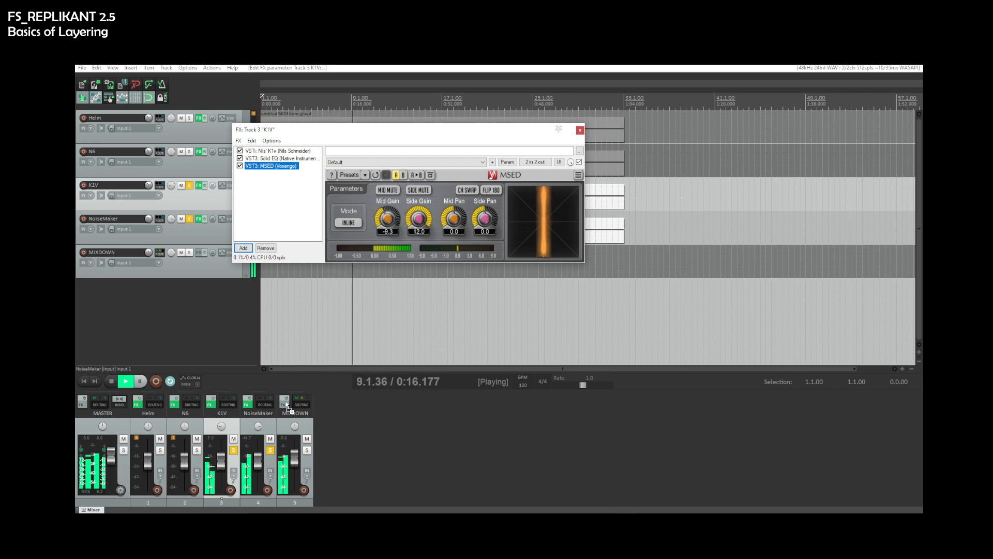
- Copy the MSED plugin onto the NoiseMaker track, stop playback and close both FX windows
{"action": "left_click_drag", "start_coordinate": [279, 167], "coordinate": [272, 425]}
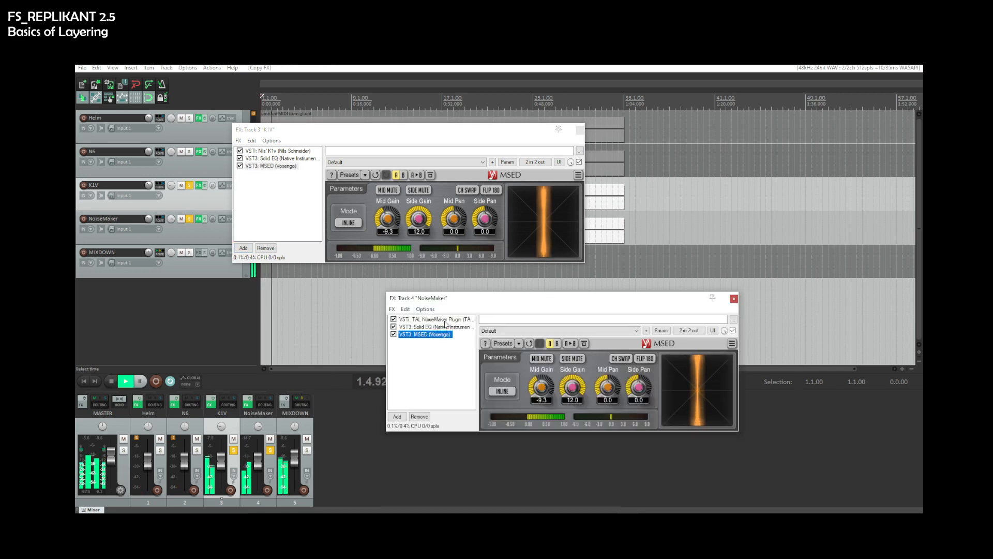
{"action": "left_click", "coordinate": [733, 298]}
{"action": "key", "text": "space"}
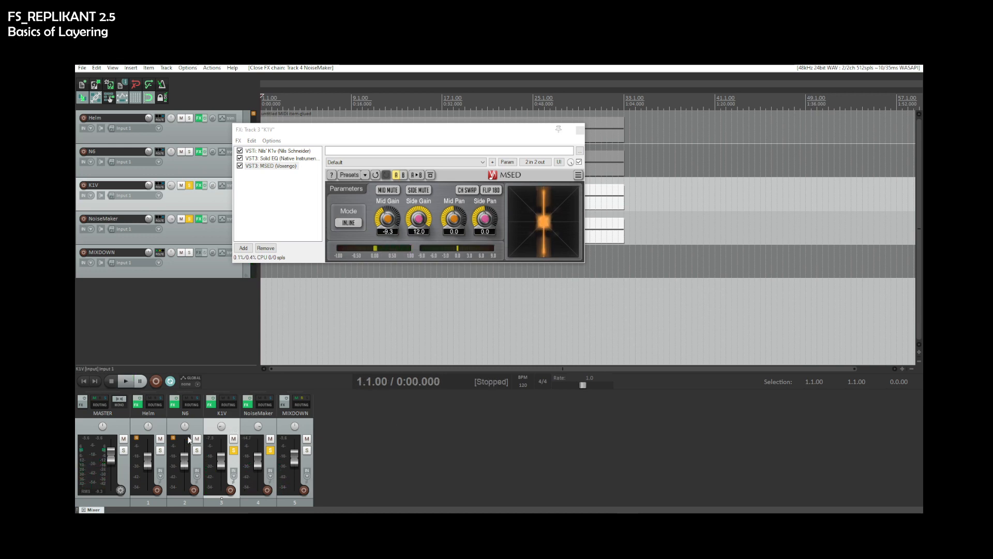
{"action": "left_click", "coordinate": [161, 429]}
{"action": "left_click", "coordinate": [580, 130]}
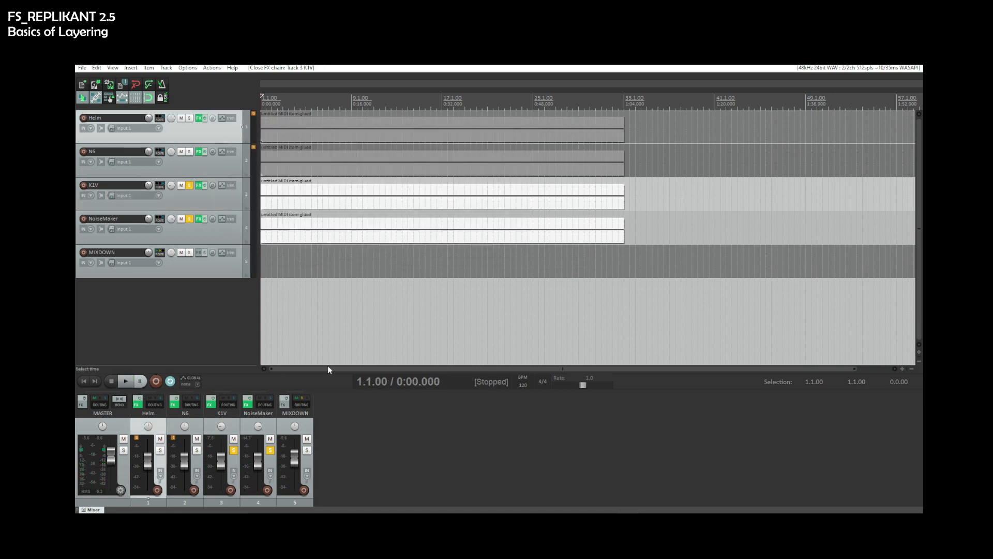
- Open the Helm track's FX chain and add the MSED plugin
{"action": "left_click", "coordinate": [138, 403]}
{"action": "left_click", "coordinate": [215, 213]}
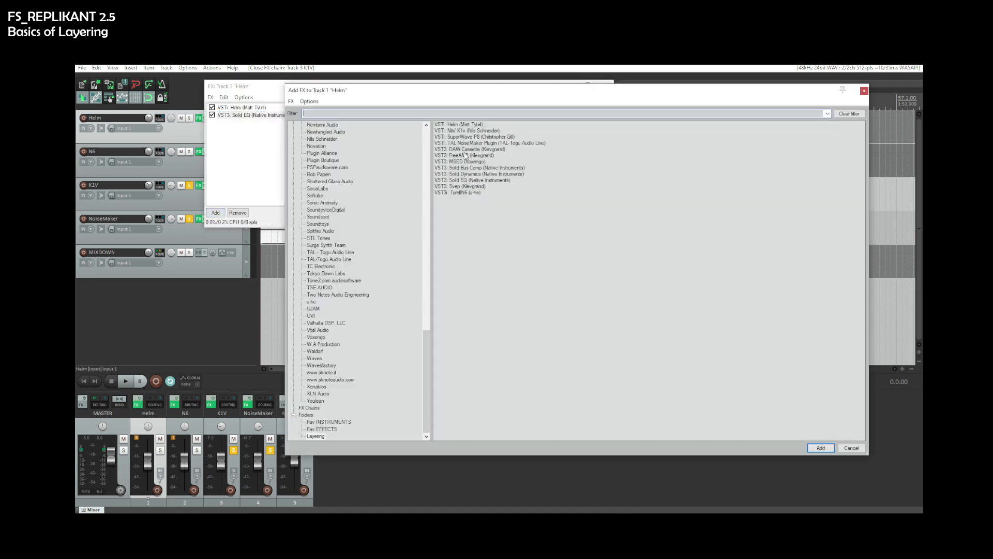
{"action": "double_click", "coordinate": [464, 166]}
- Start playback and set Helm's MSED Mid Gain to 12.0 and Side Gain to -5.8
{"action": "key", "text": "space"}
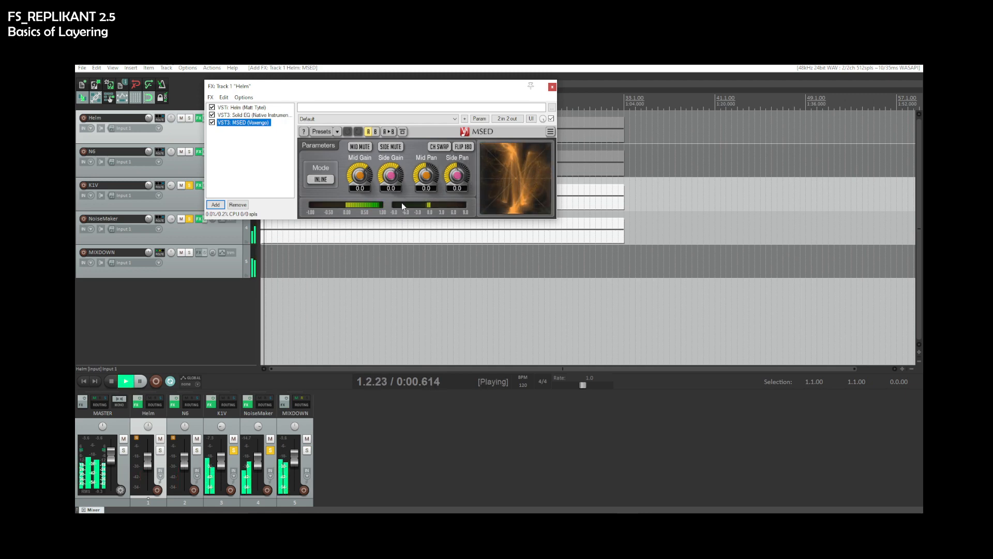
{"action": "left_click_drag", "start_coordinate": [365, 182], "coordinate": [391, 184]}
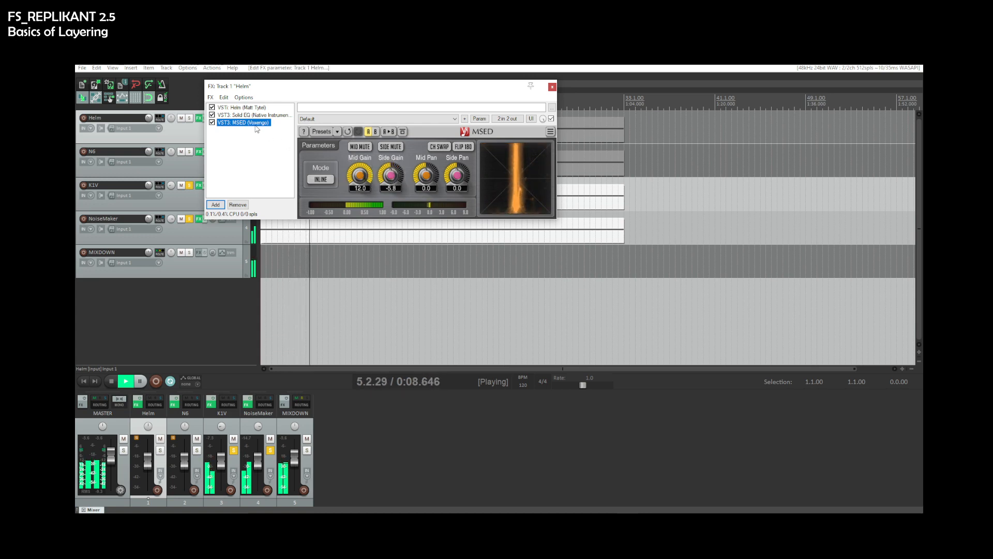
- Copy Helm's MSED plugin onto the N6 track
{"action": "left_click_drag", "start_coordinate": [262, 281], "coordinate": [198, 424]}
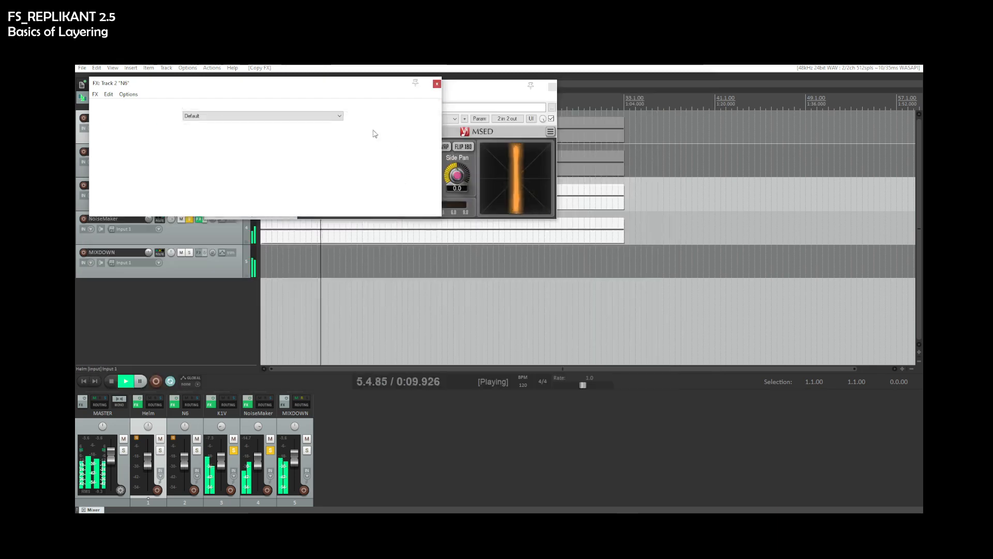
{"action": "left_click_drag", "start_coordinate": [319, 92], "coordinate": [722, 263]}
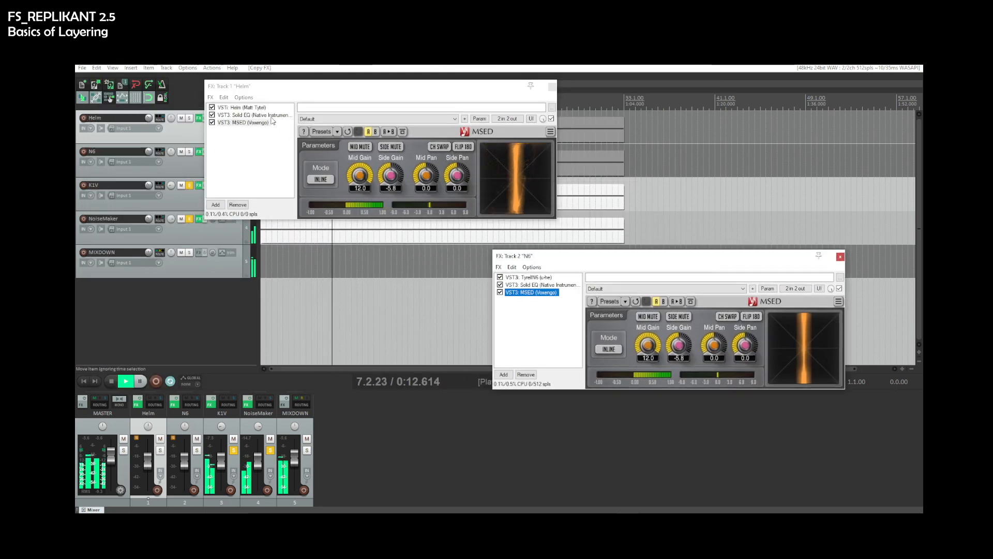
- Open Helm's Solid EQ, raise the LMF and HMF bands and set the HPF to about 119 Hz
{"action": "left_click", "coordinate": [347, 176]}
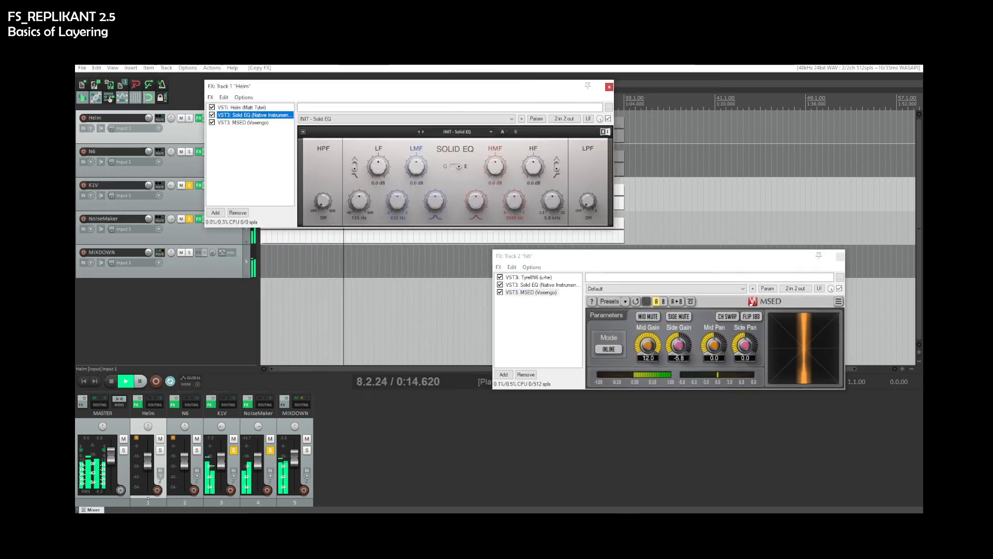
{"action": "left_click_drag", "start_coordinate": [496, 166], "coordinate": [495, 150]}
{"action": "left_click_drag", "start_coordinate": [416, 166], "coordinate": [416, 159]}
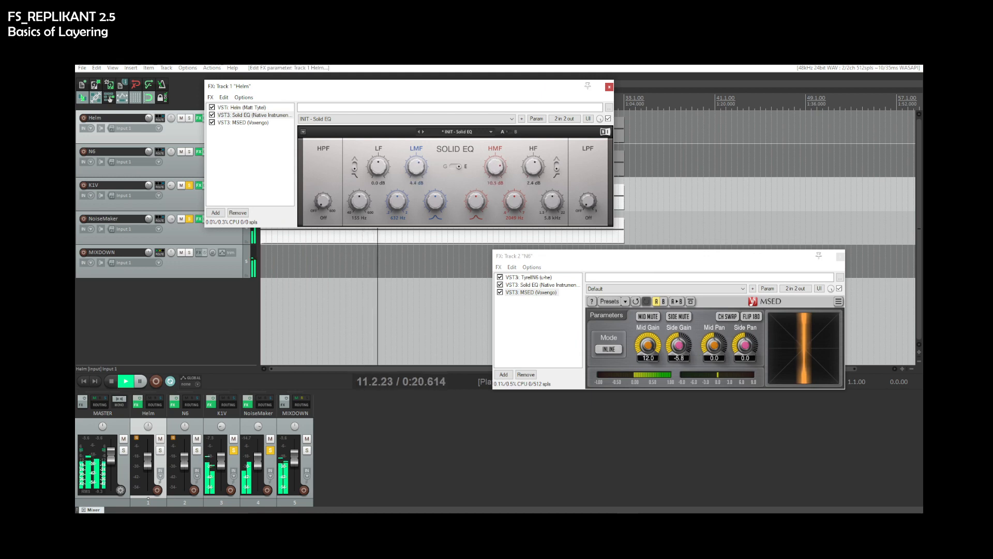
{"action": "left_click_drag", "start_coordinate": [327, 205], "coordinate": [322, 200]}
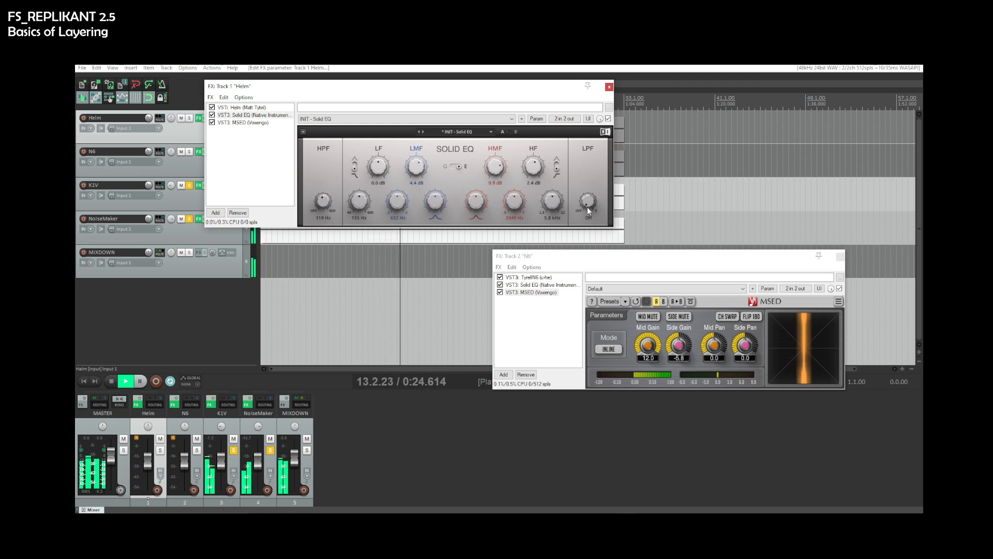
- Boost Helm's Solid EQ LMF band to 11.2 dB and audition it with a track solo during playback
{"action": "left_click_drag", "start_coordinate": [416, 166], "coordinate": [416, 158]}
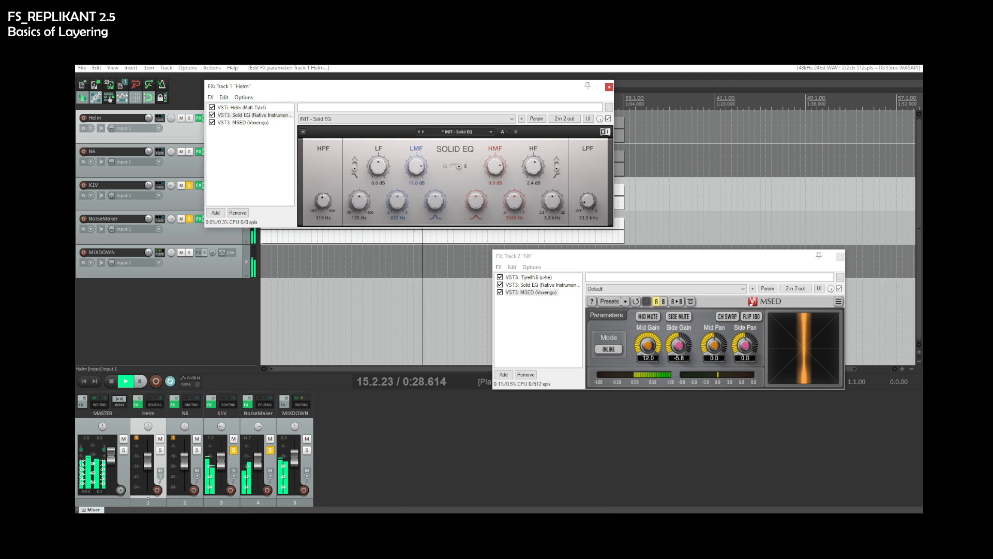
{"action": "key", "text": "space"}
{"action": "left_click", "coordinate": [234, 452]}
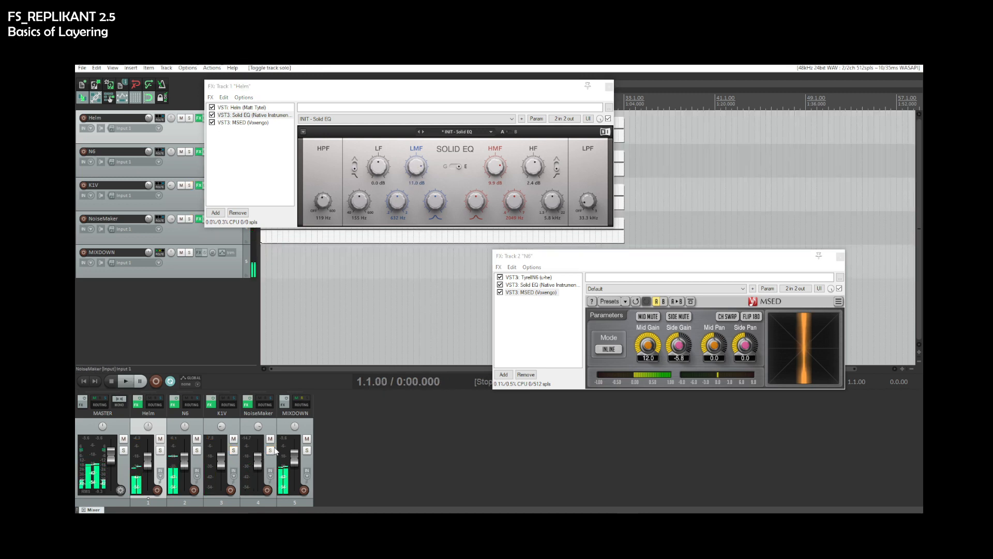
{"action": "key", "text": "space"}
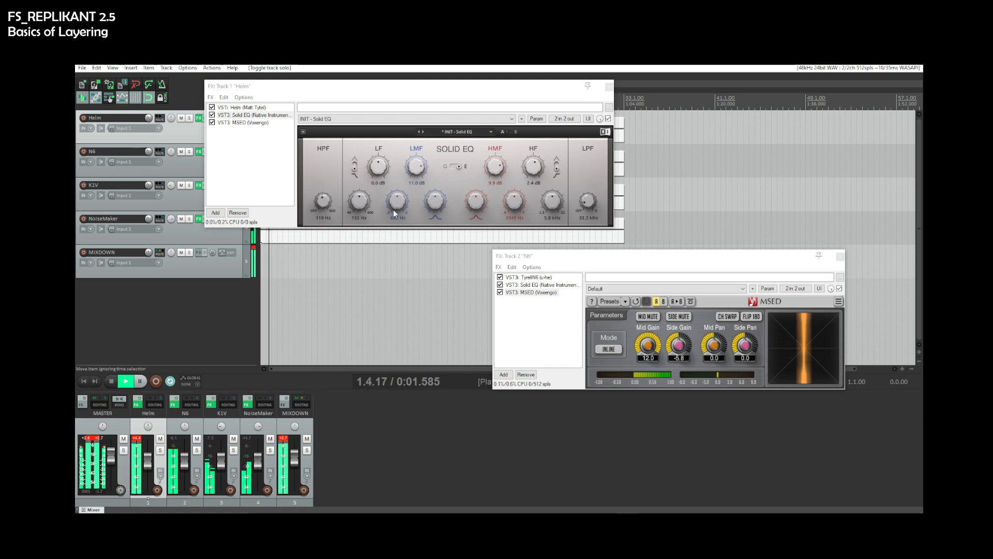
{"action": "key", "text": "space"}
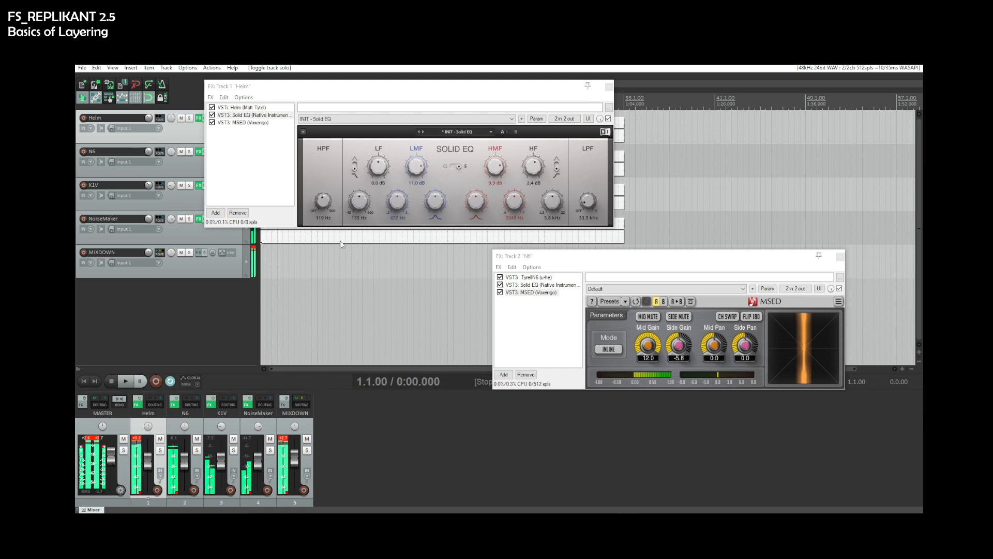
- Set Helm's LMF gain to 3.9 dB and compare the layers by toggling track solos during playback
{"action": "left_click_drag", "start_coordinate": [414, 167], "coordinate": [414, 176]}
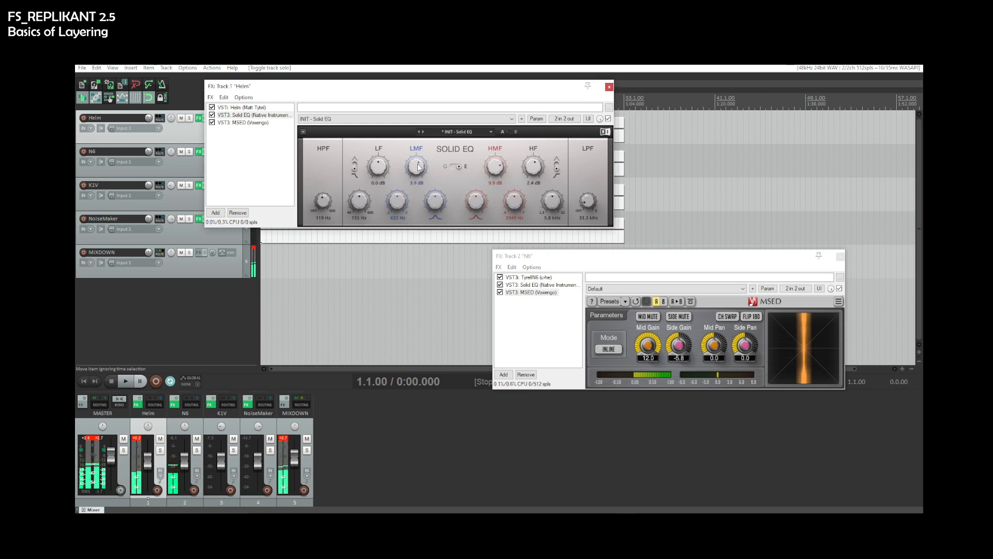
{"action": "key", "text": "space"}
{"action": "left_click", "coordinate": [139, 438]}
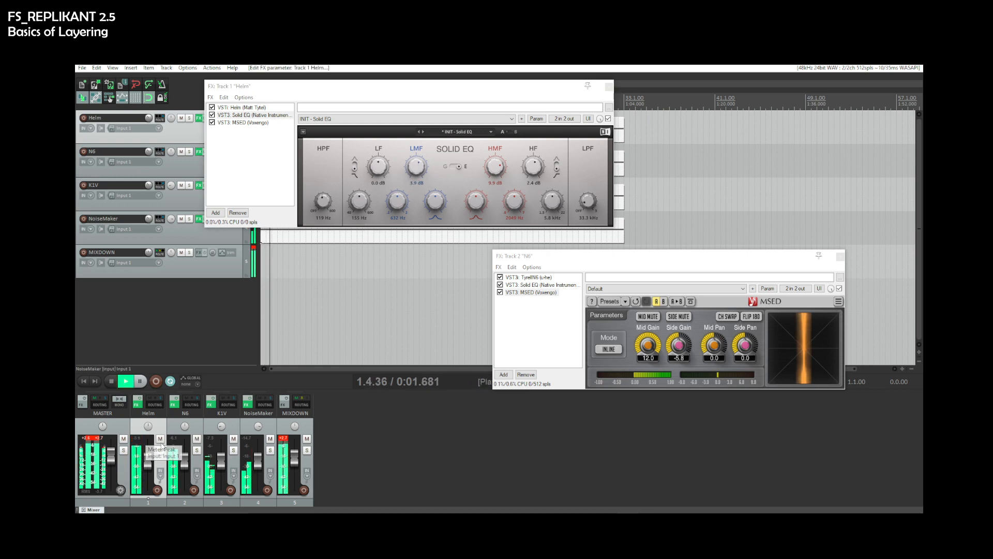
{"action": "left_click", "coordinate": [284, 438]}
{"action": "left_click", "coordinate": [126, 447]}
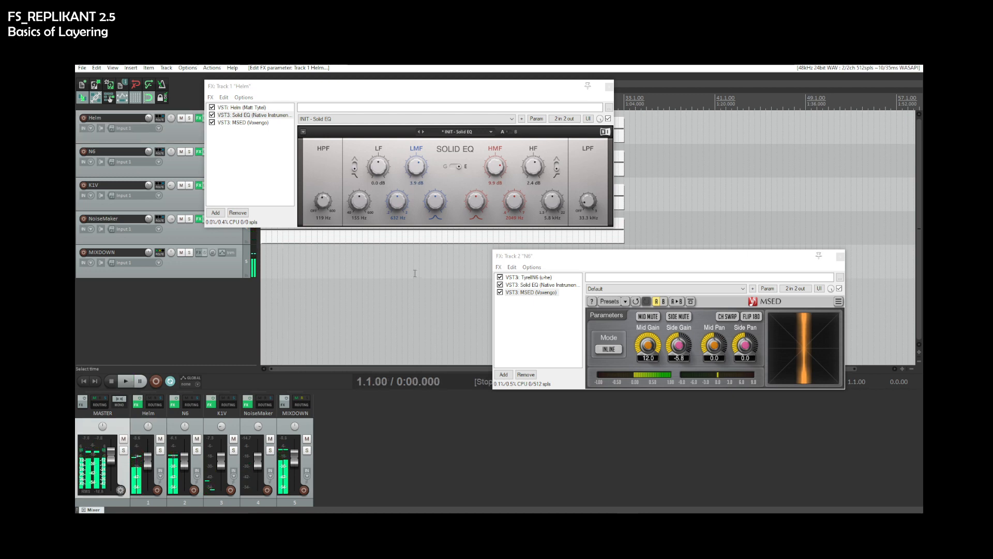
{"action": "key", "text": "space"}
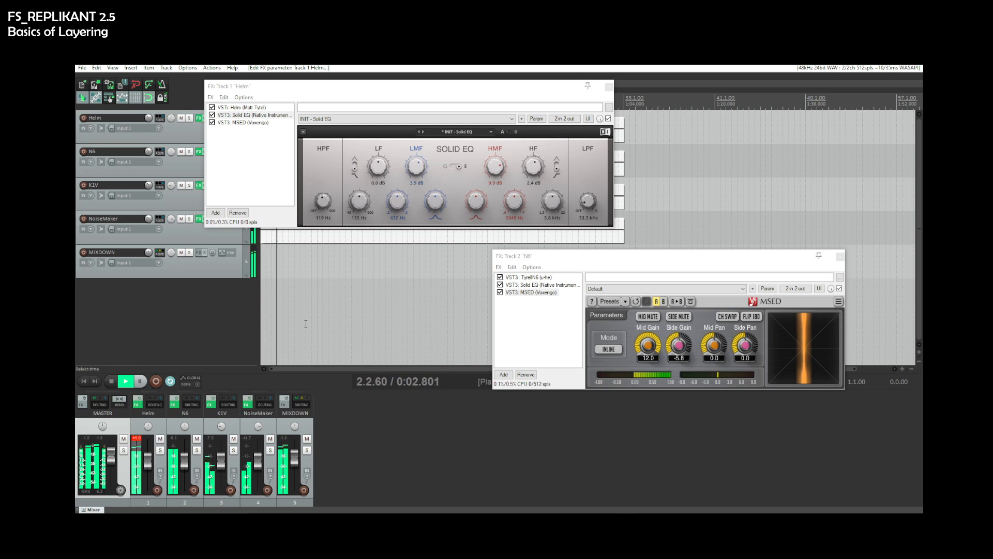
{"action": "left_click", "coordinate": [137, 439]}
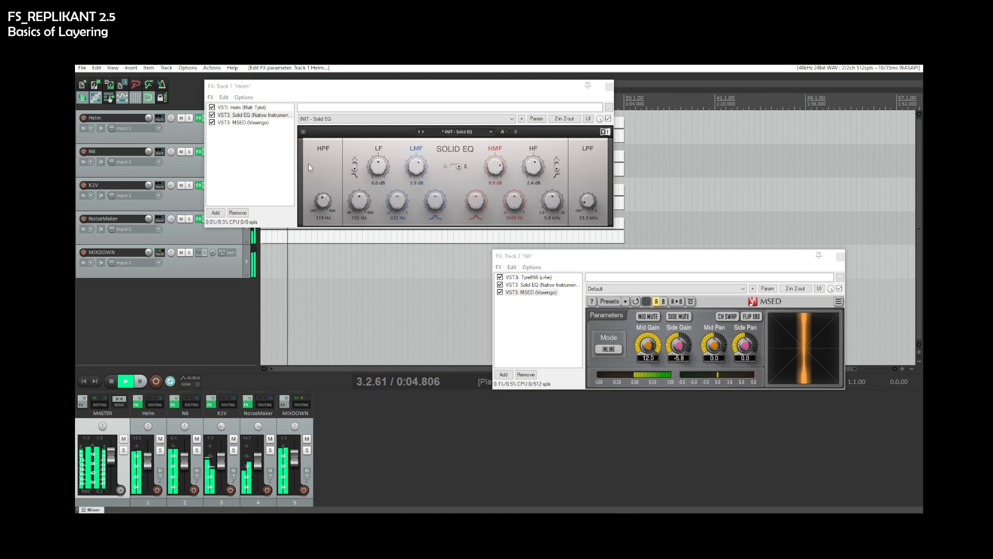
{"action": "left_click", "coordinate": [159, 431]}
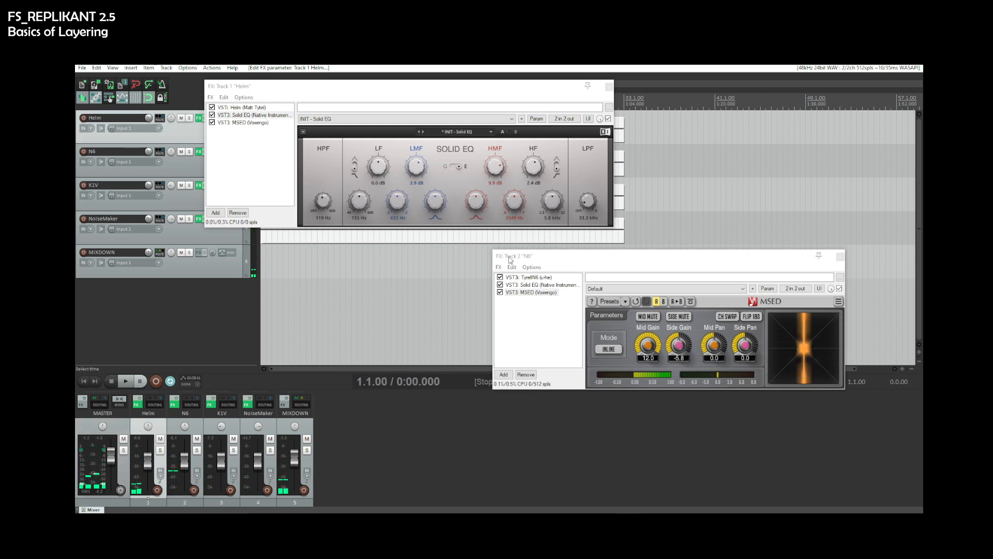
- Remove the Solid EQ and MSED plugins from the N6 track's FX chain
{"action": "left_click", "coordinate": [527, 285]}
{"action": "left_click", "coordinate": [526, 293], "text": "shift"}
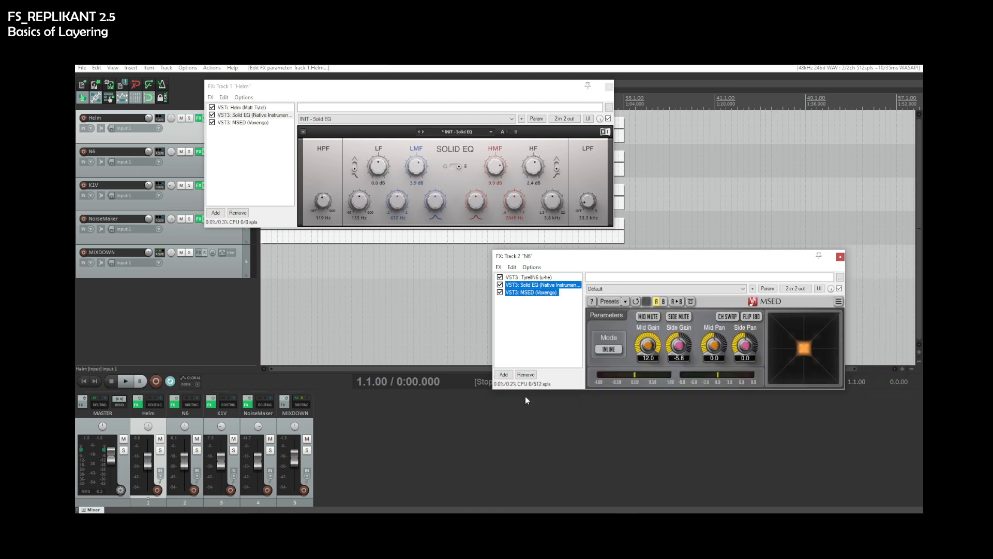
{"action": "left_click", "coordinate": [526, 383]}
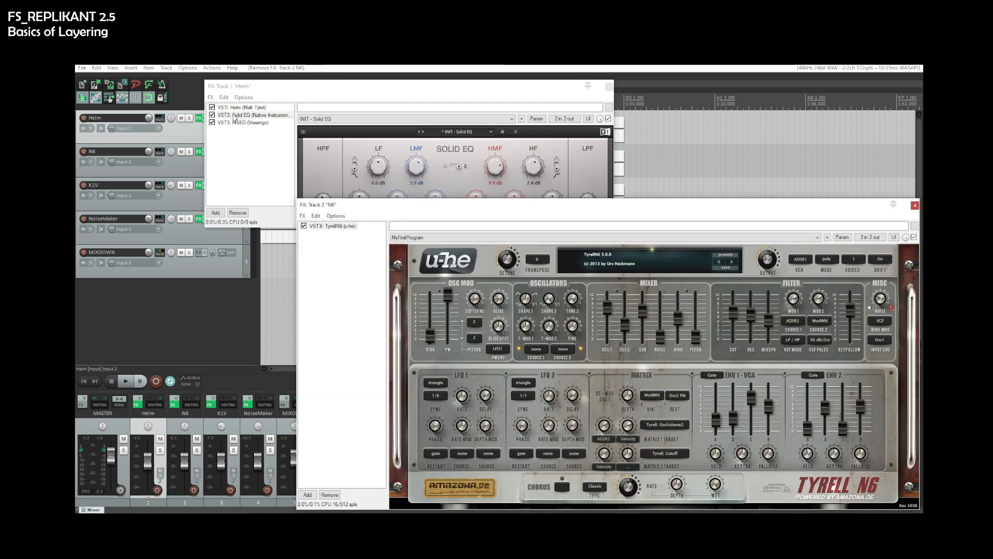
- Copy Helm's Solid EQ and MSED plugins together onto the N6 track's FX chain
{"action": "left_click", "coordinate": [234, 116]}
{"action": "left_click", "coordinate": [239, 123], "text": "shift"}
{"action": "left_click_drag", "start_coordinate": [239, 123], "coordinate": [358, 312]}
{"action": "key", "text": "space"}
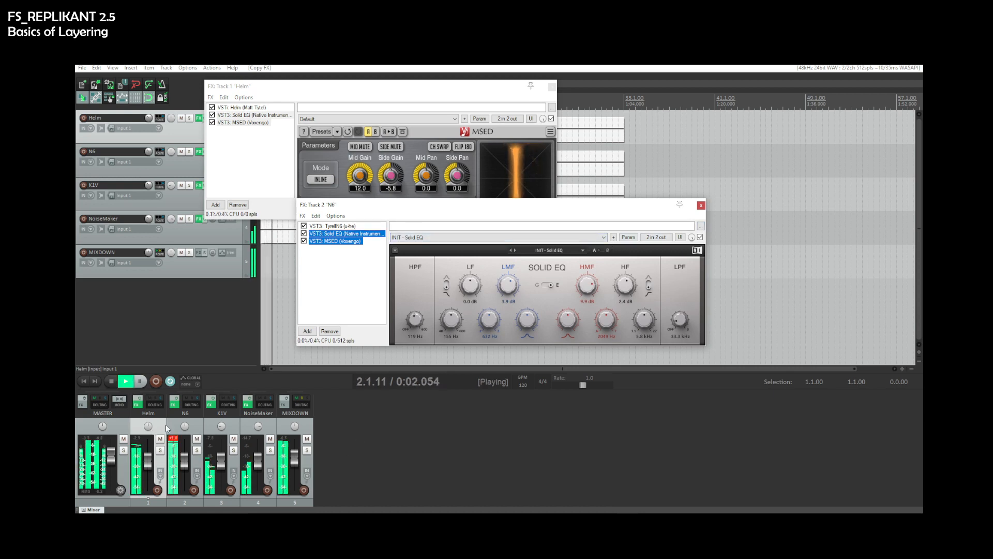
- Lower the N6 track's volume fader during playback
{"action": "left_click_drag", "start_coordinate": [184, 456], "coordinate": [185, 469]}
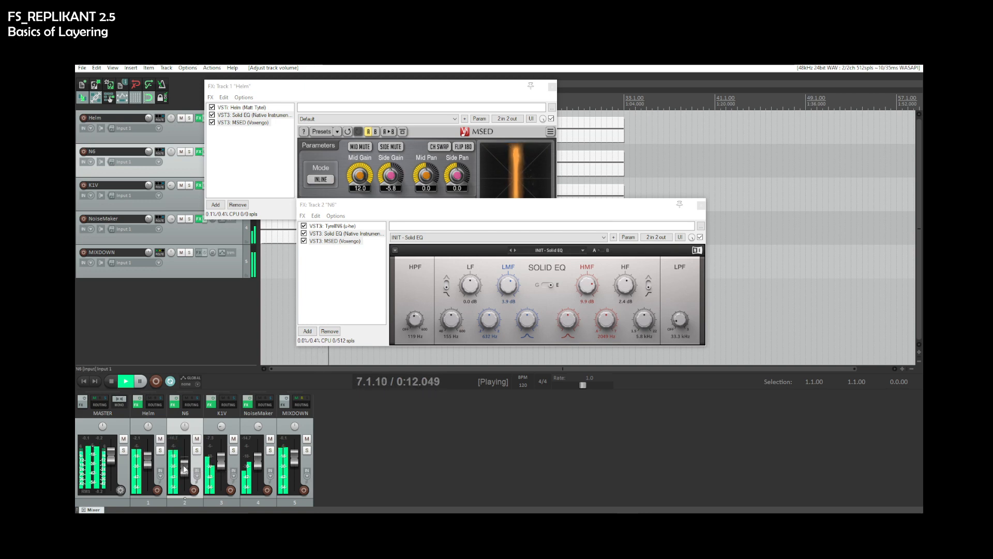
{"action": "left_click", "coordinate": [415, 467]}
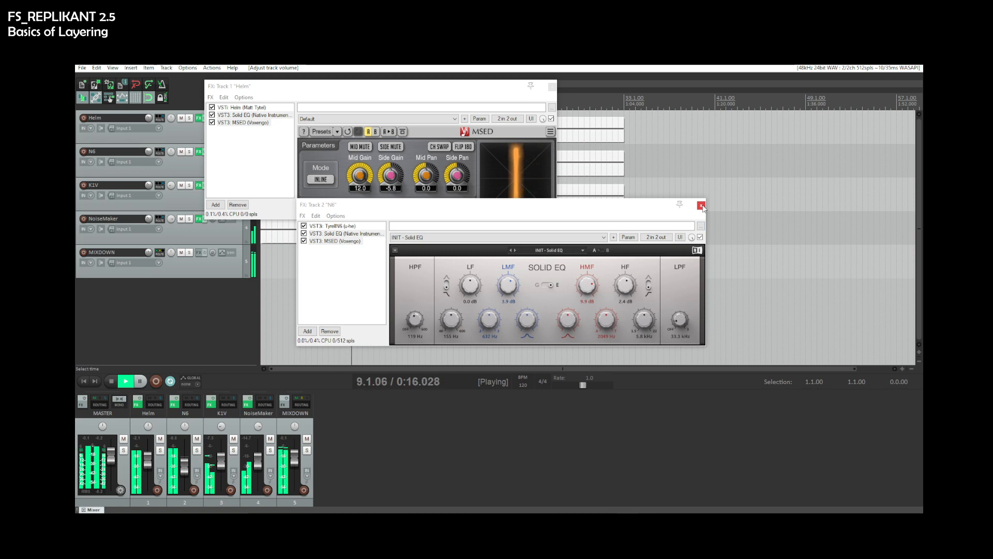
- Set Helm's MSED Side Gain to -1.7 and close both FX chain windows
{"action": "left_click", "coordinate": [335, 241]}
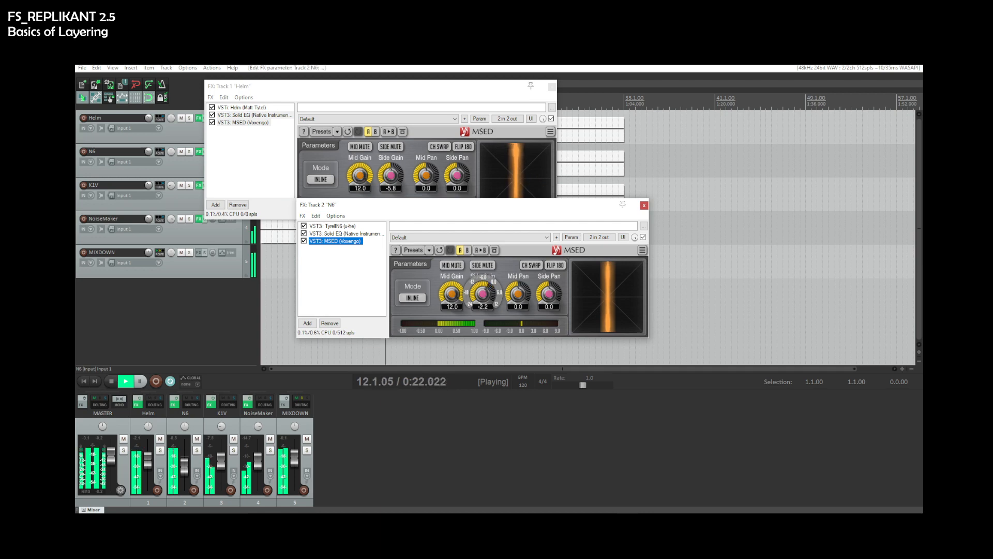
{"action": "left_click_drag", "start_coordinate": [391, 176], "coordinate": [392, 170]}
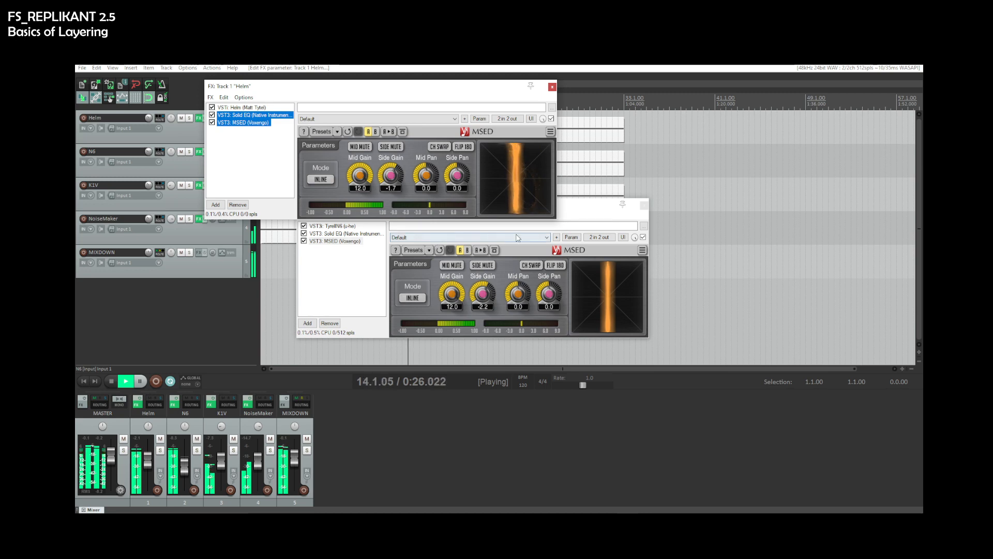
{"action": "key", "text": "space"}
{"action": "key", "text": "space"}
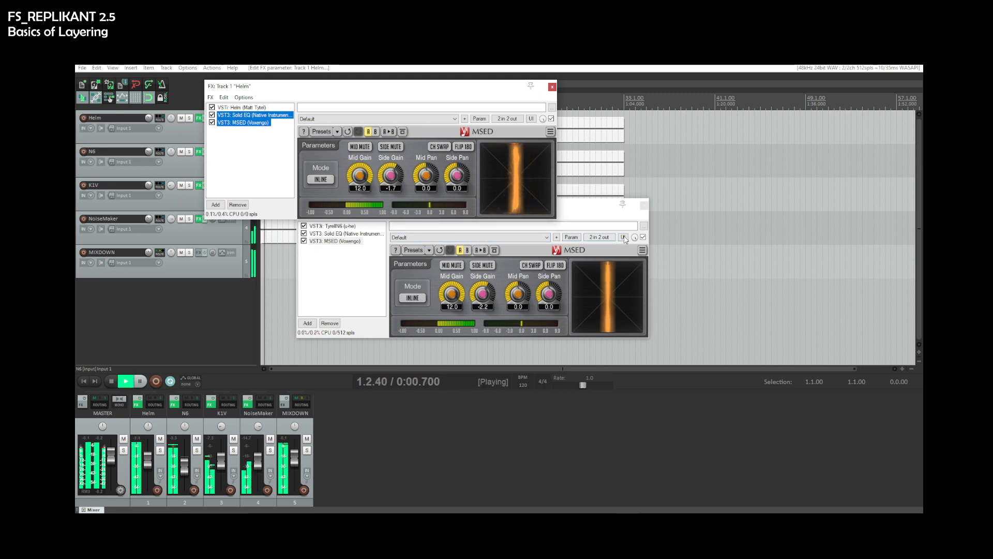
{"action": "left_click", "coordinate": [644, 205]}
{"action": "left_click", "coordinate": [552, 87]}
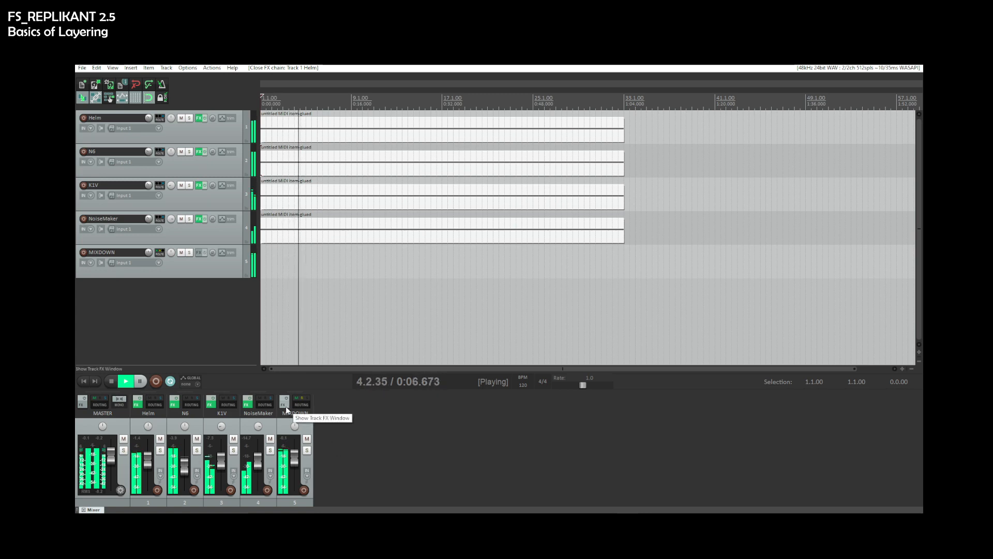
- Set the N6 track's volume to about -15.9 dB
{"action": "left_click", "coordinate": [166, 433]}
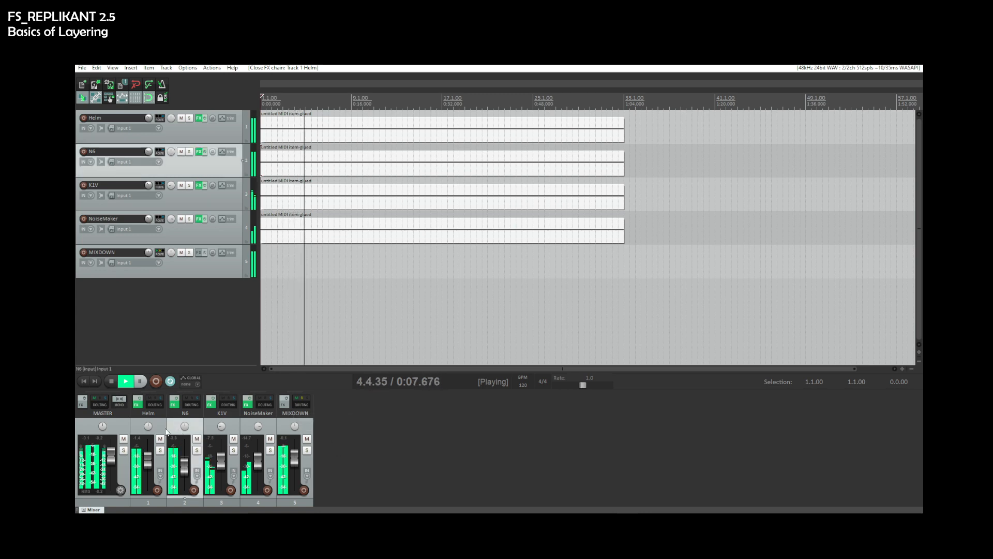
{"action": "left_click", "coordinate": [185, 471]}
{"action": "key", "text": "space"}
{"action": "key", "text": "space"}
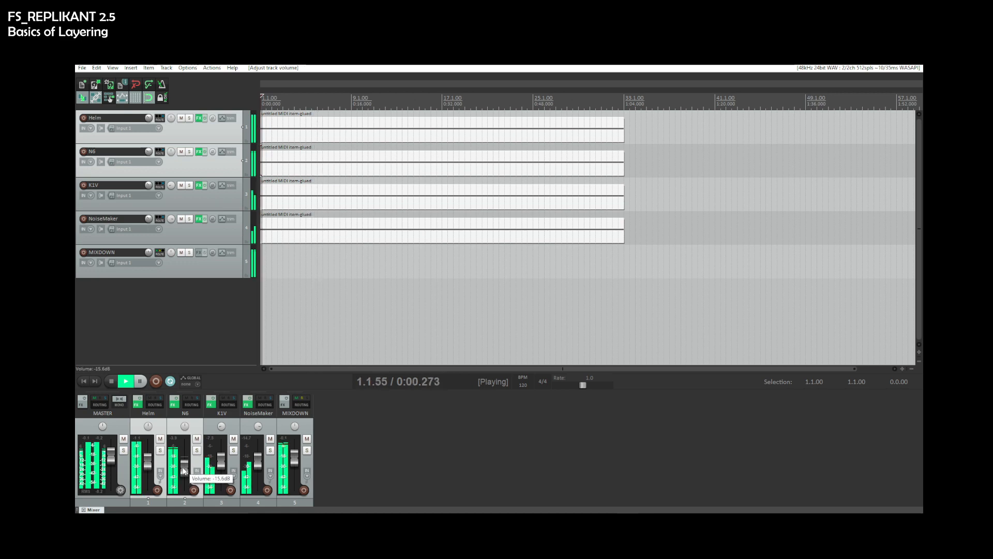
- Adjust the NoiseMaker track's volume to about -0.06 dB while auditioning with solos
{"action": "left_click", "coordinate": [224, 438]}
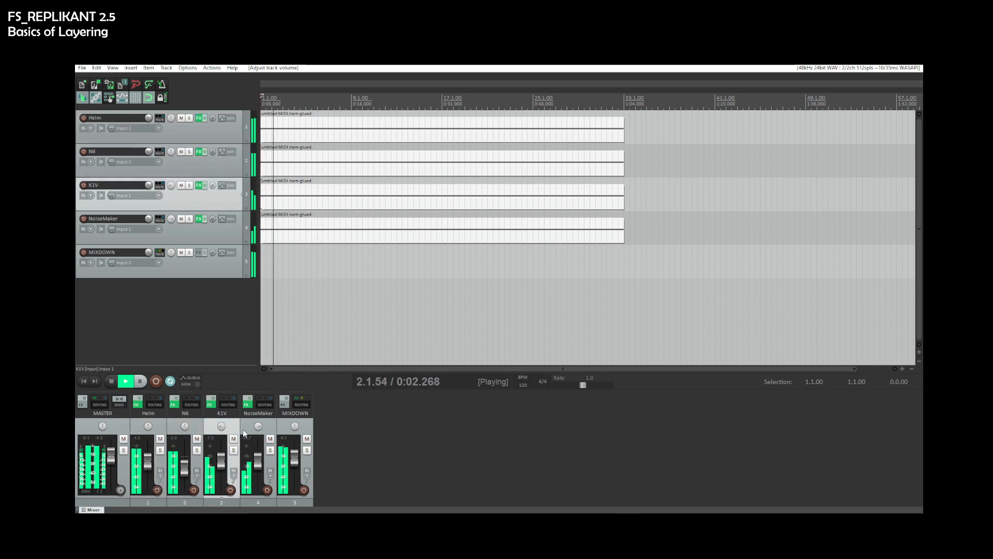
{"action": "left_click", "coordinate": [249, 423], "text": "ctrl"}
{"action": "left_click_drag", "start_coordinate": [256, 462], "coordinate": [257, 460]}
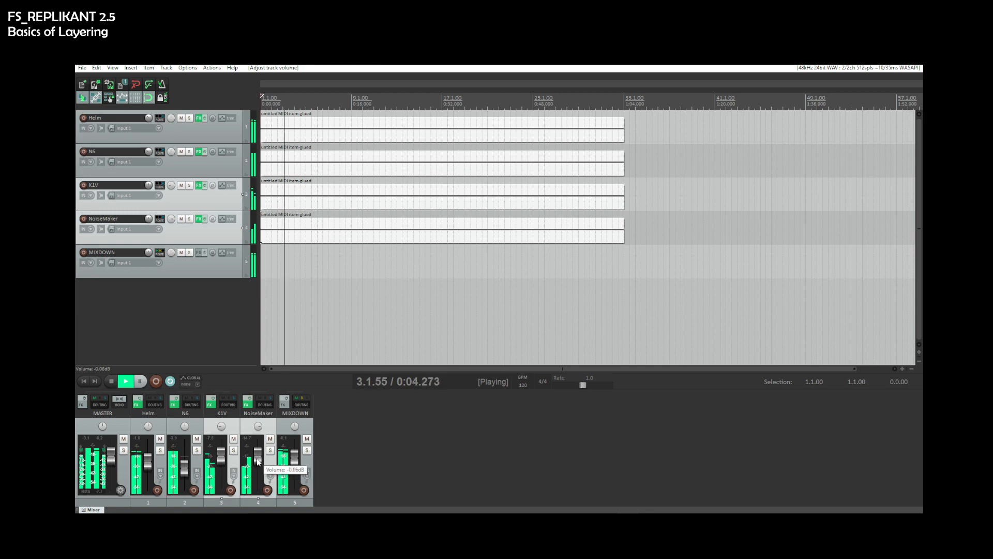
{"action": "key", "text": "space"}
{"action": "key", "text": "space"}
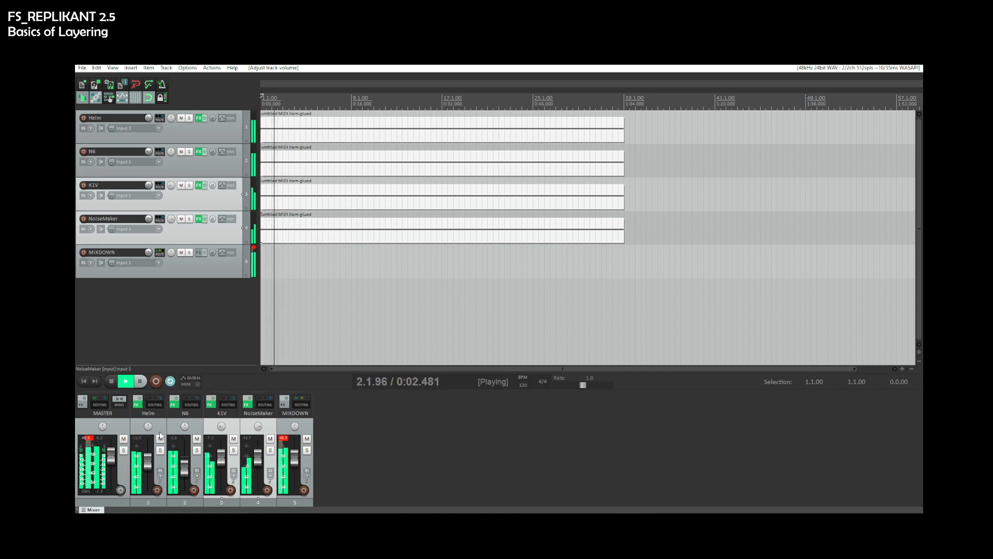
- Pull the N6 track's fader down further and replay the mix
{"action": "left_click", "coordinate": [145, 443]}
{"action": "left_click", "coordinate": [188, 462], "text": "ctrl"}
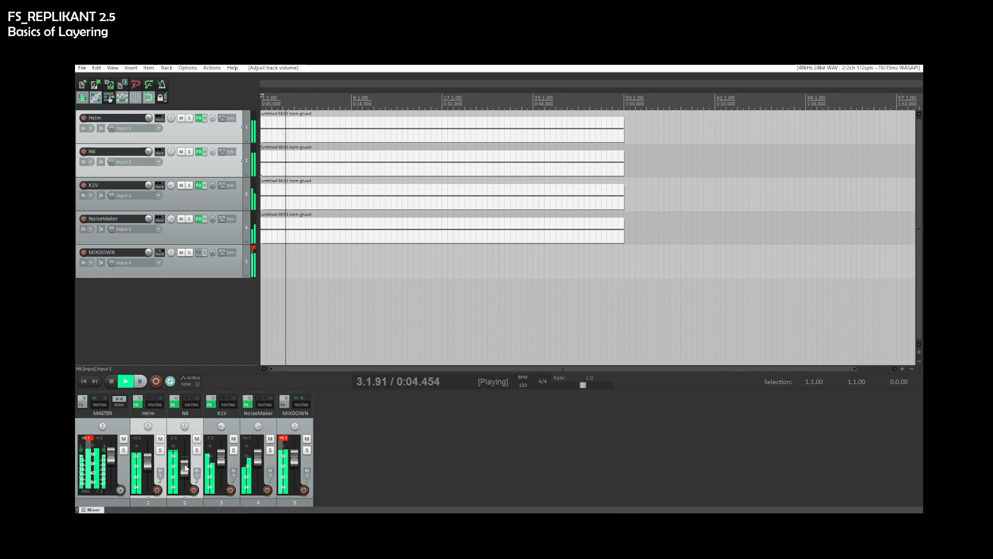
{"action": "left_click_drag", "start_coordinate": [188, 462], "coordinate": [186, 469]}
{"action": "key", "text": "Escape"}
{"action": "key", "text": "space"}
{"action": "key", "text": "space"}
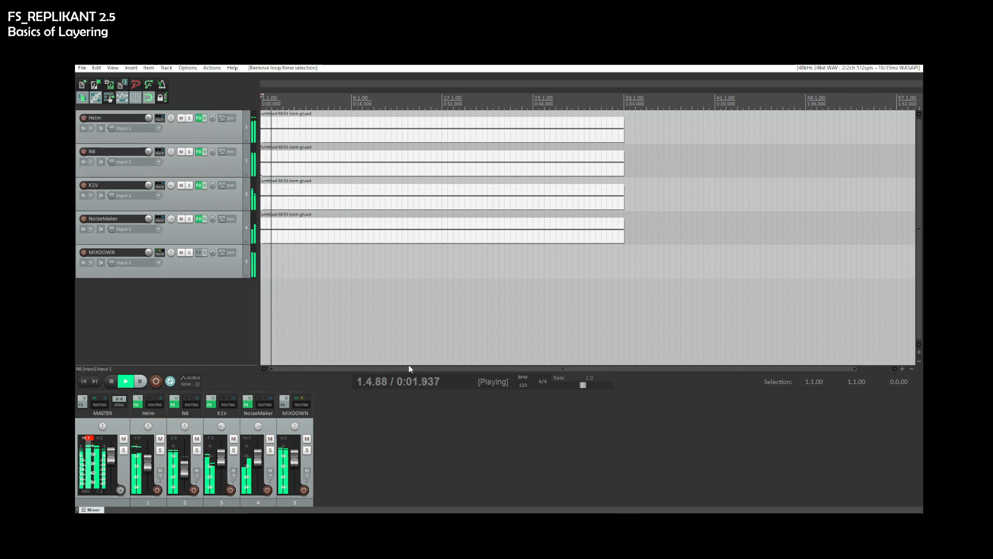
{"action": "key", "text": "space"}
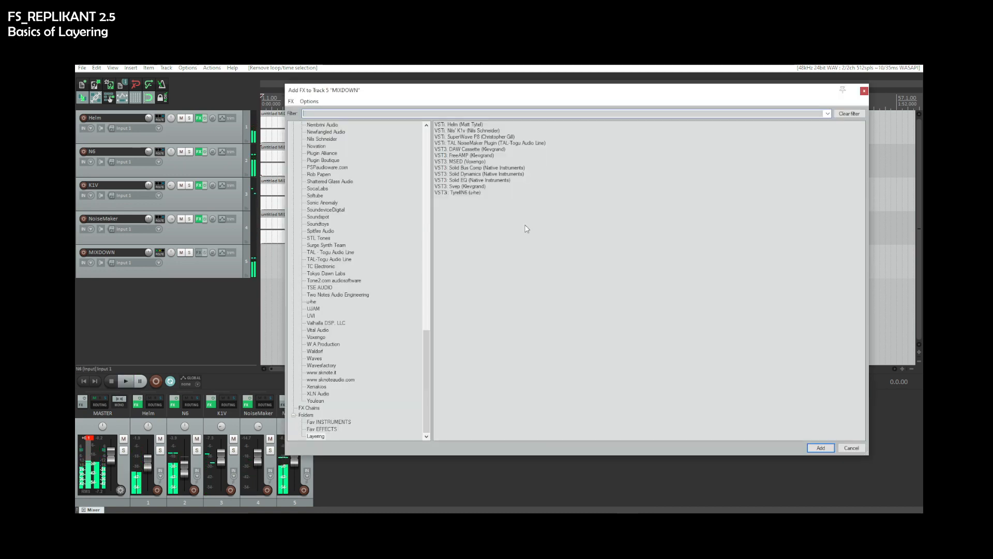
- Add the Solid EQ plugin to the MIXDOWN track's FX chain
{"action": "left_click", "coordinate": [282, 404]}
{"action": "double_click", "coordinate": [466, 181]}
{"action": "key", "text": "space"}
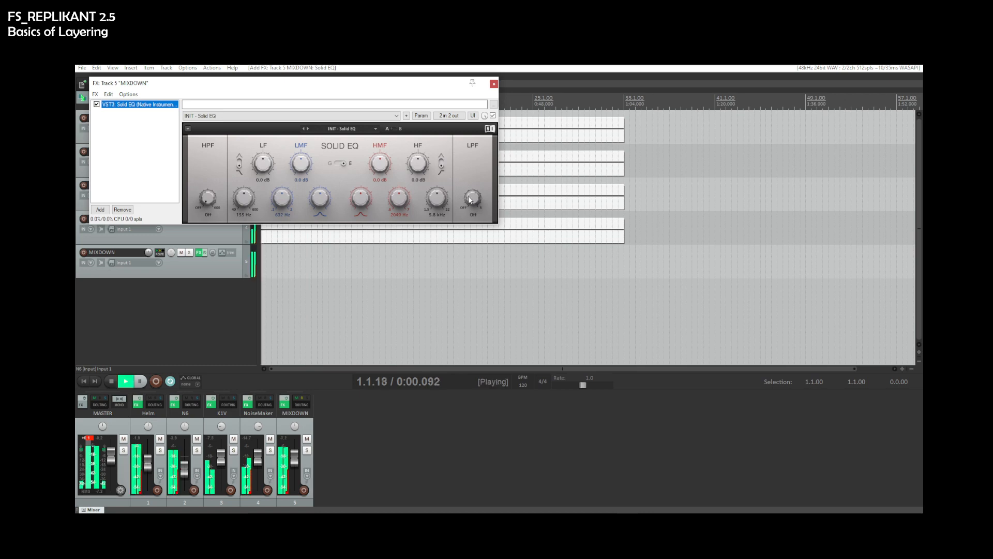
- Set MIXDOWN's Solid EQ LF to 2.6 dB, LMF to -3.7 dB, HMF to 4.1 dB and HF to 7.3 dB
{"action": "left_click", "coordinate": [304, 165]}
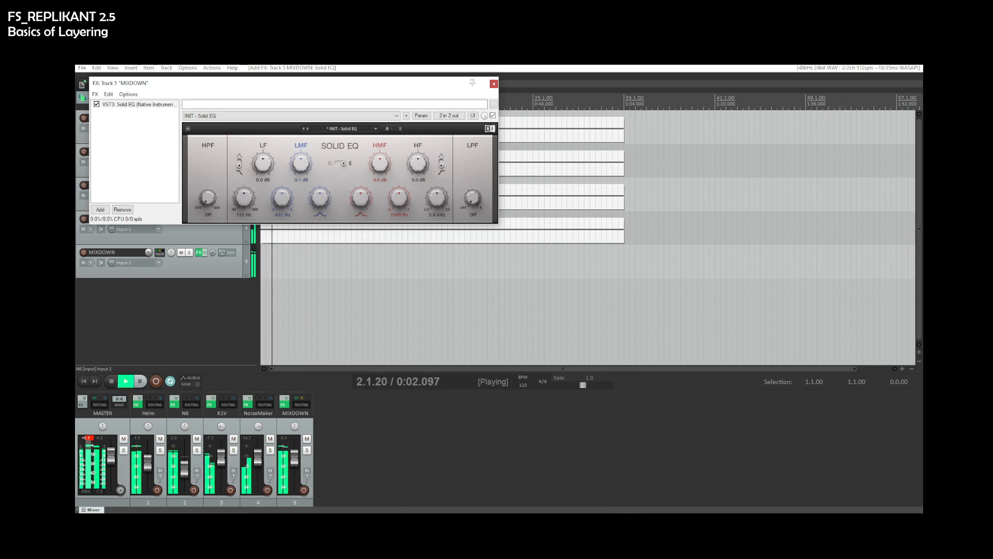
{"action": "left_click_drag", "start_coordinate": [266, 166], "coordinate": [306, 171]}
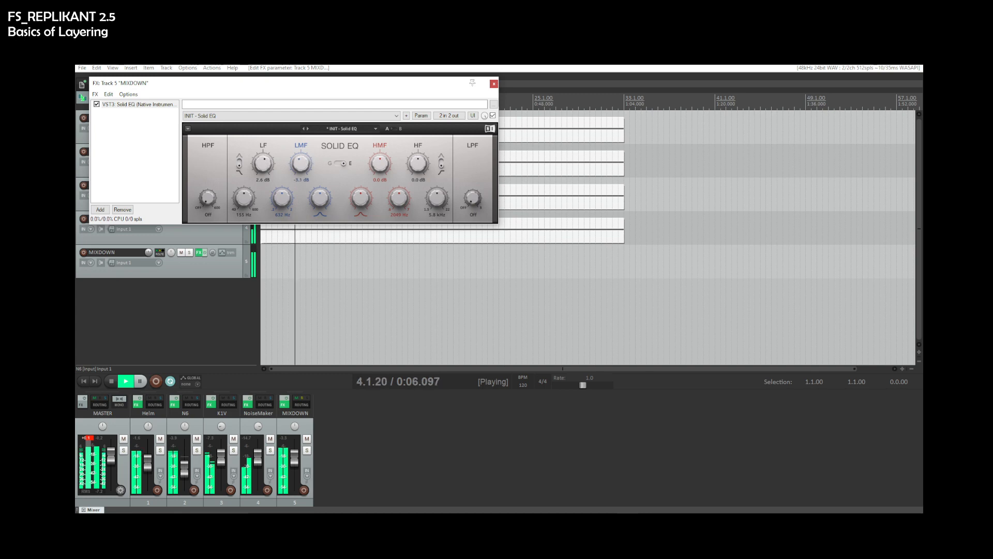
{"action": "left_click_drag", "start_coordinate": [382, 164], "coordinate": [418, 141]}
{"action": "key", "text": "space"}
{"action": "key", "text": "space"}
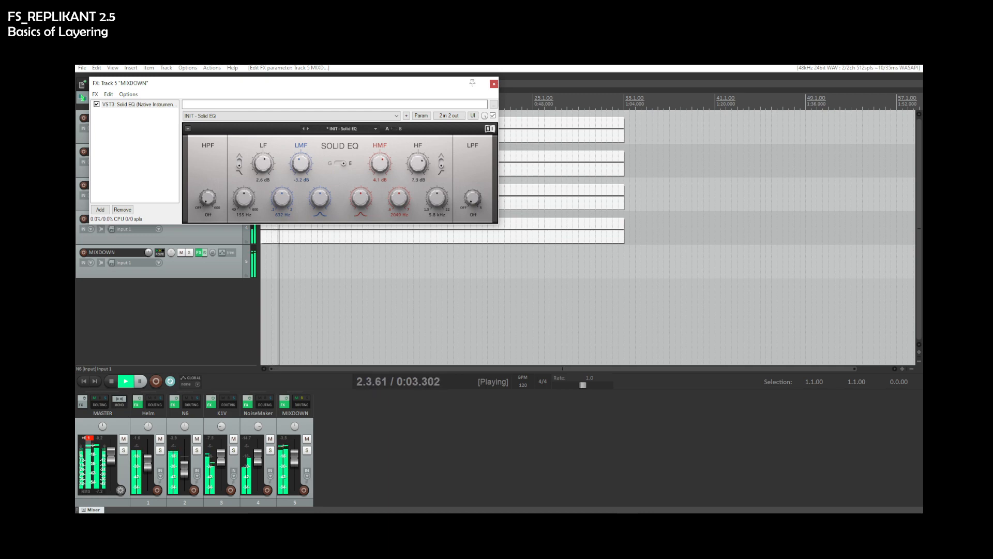
{"action": "key", "text": "space"}
{"action": "key", "text": "space"}
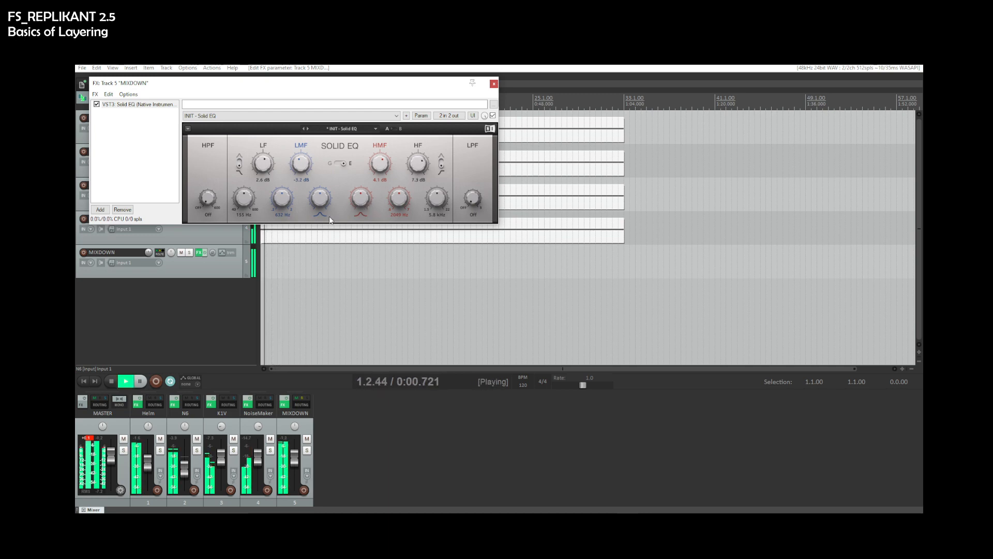
- Change MIXDOWN's EQ LF to -2.6 dB and LMF to 2.8 dB, then toggle the master track's solo
{"action": "left_click_drag", "start_coordinate": [263, 165], "coordinate": [302, 171]}
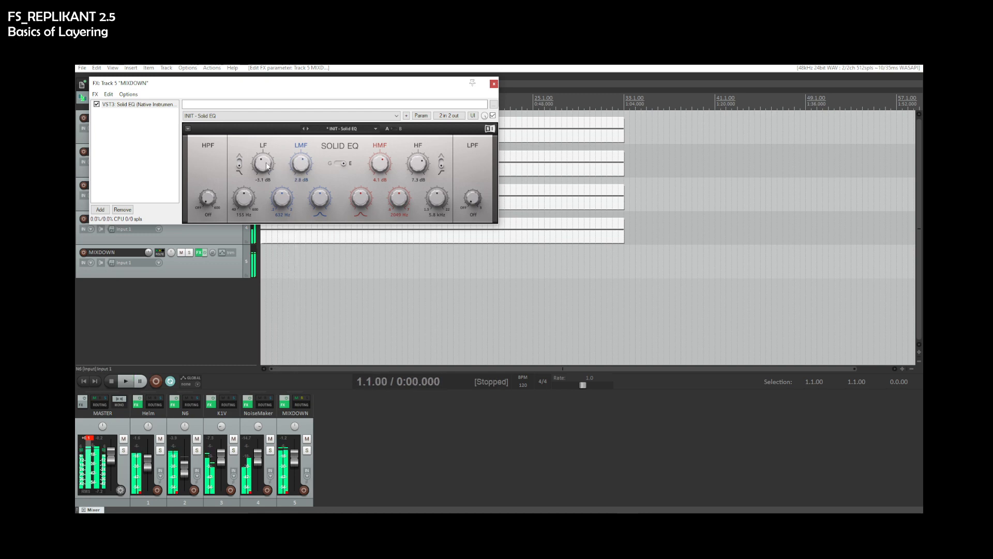
{"action": "key", "text": "space"}
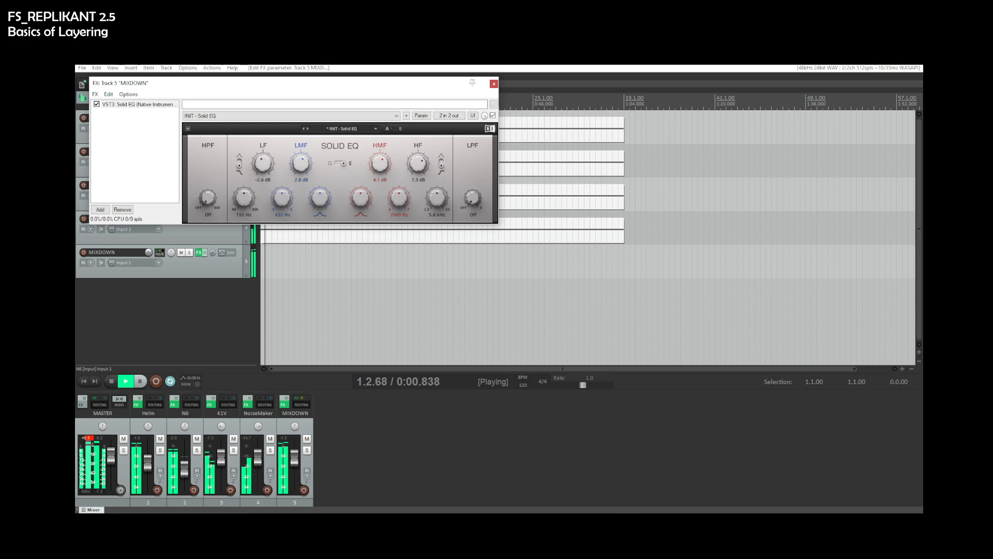
{"action": "left_click", "coordinate": [90, 438]}
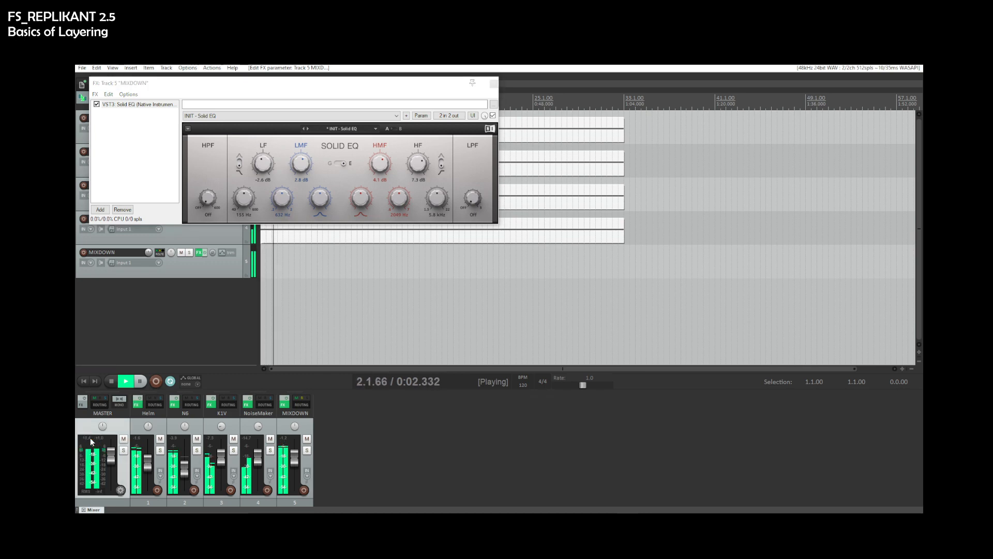
- Add Solid Bus Comp to the MIXDOWN track's FX chain, lower its threshold slightly and audition the mix
{"action": "left_click", "coordinate": [100, 210]}
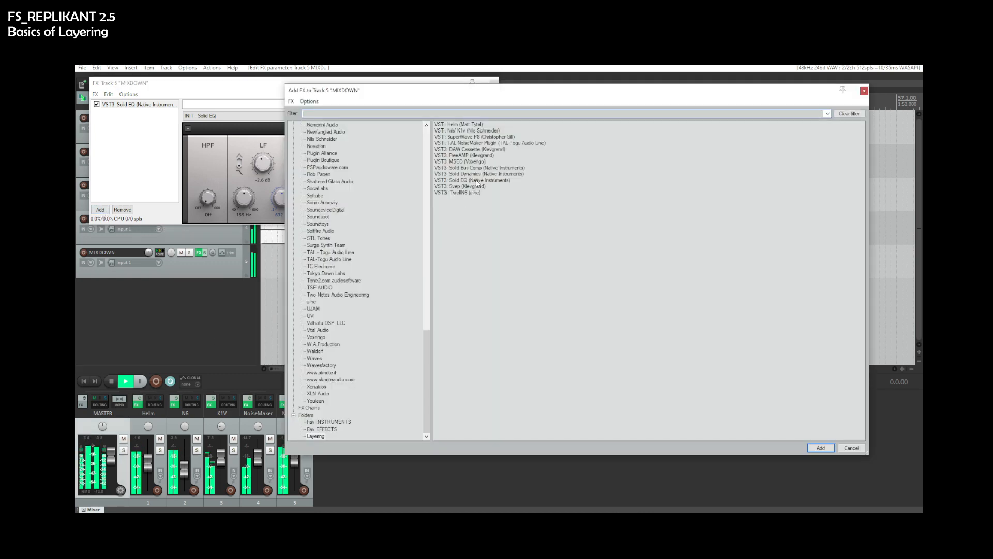
{"action": "double_click", "coordinate": [468, 167]}
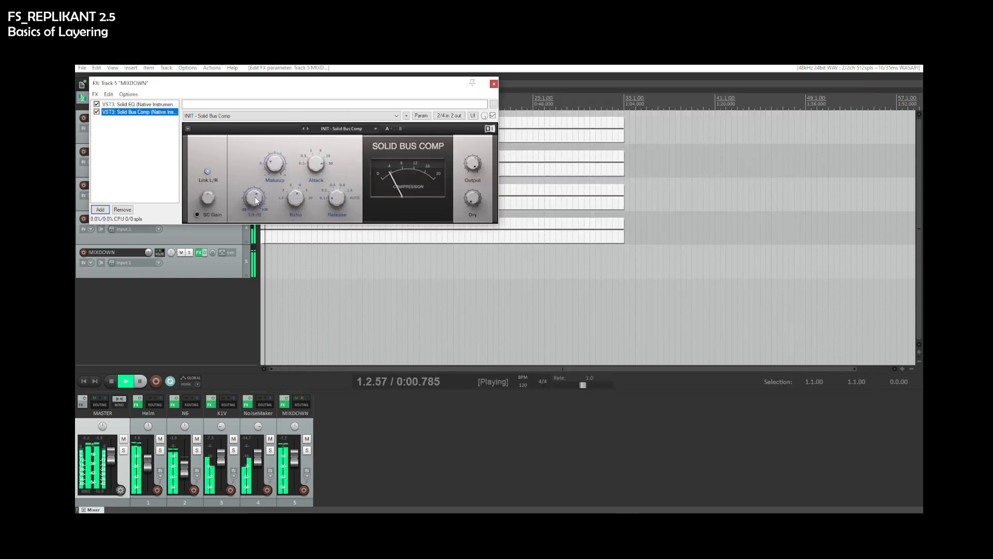
{"action": "mouse_move", "coordinate": [253, 198]}
{"action": "left_mouse_down"}
{"action": "mouse_move", "coordinate": [254, 173]}
{"action": "mouse_move", "coordinate": [257, 198]}
{"action": "left_mouse_up"}
{"action": "key", "text": "space"}
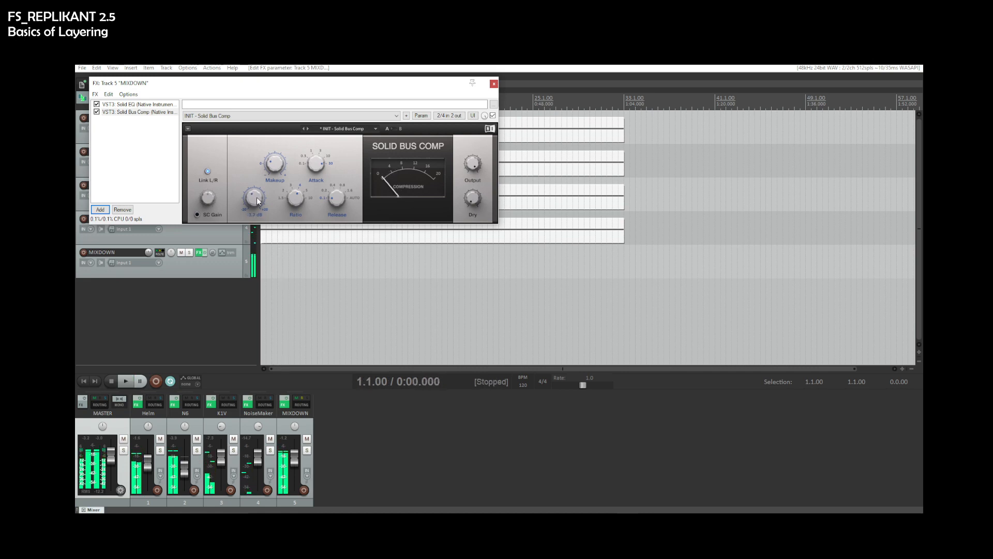
{"action": "key", "text": "space"}
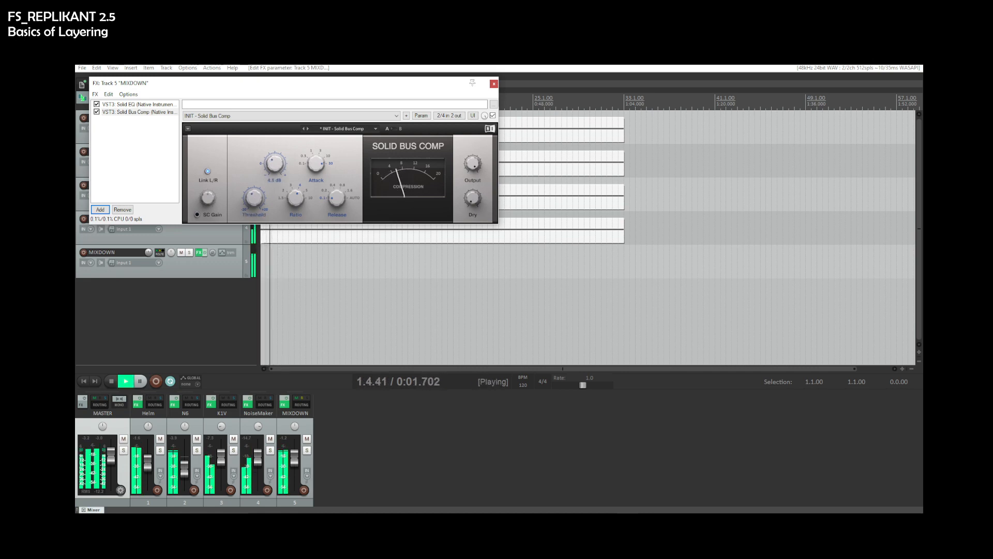
{"action": "key", "text": "space"}
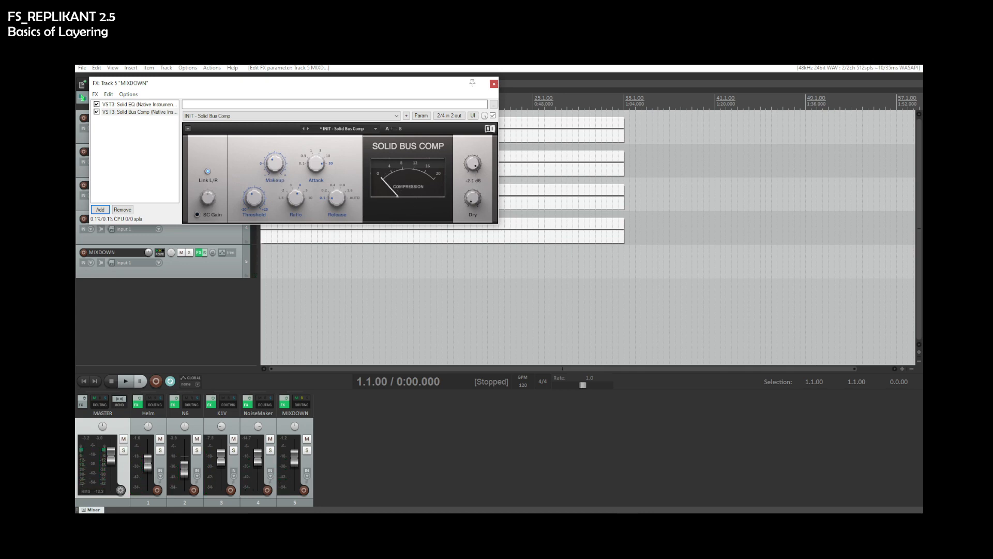
{"action": "key", "text": "space"}
{"action": "key", "text": "space"}
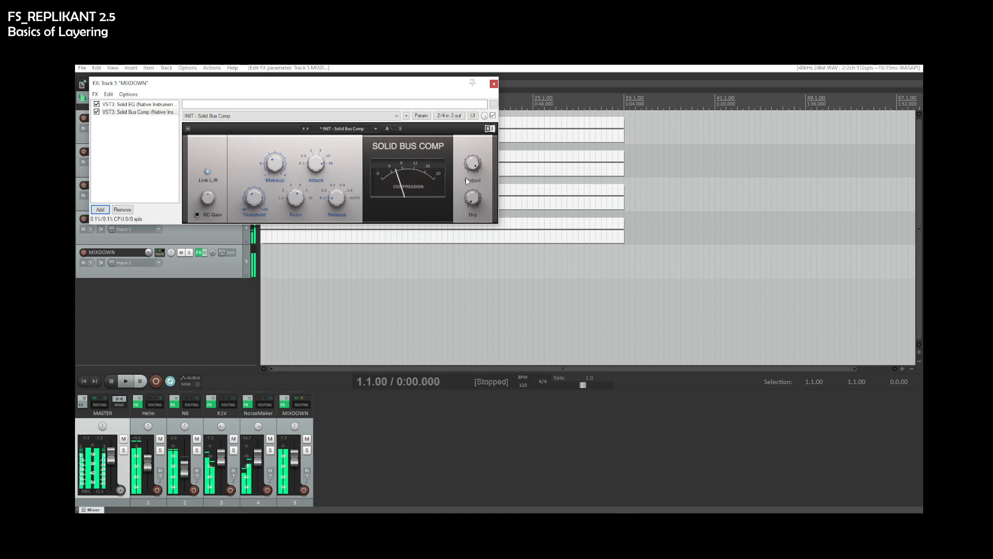
- Render the MIXDOWN track to a stereo stem track, then delete that stem track and unmute MIXDOWN
{"action": "left_click", "coordinate": [494, 83]}
{"action": "right_click", "coordinate": [221, 273]}
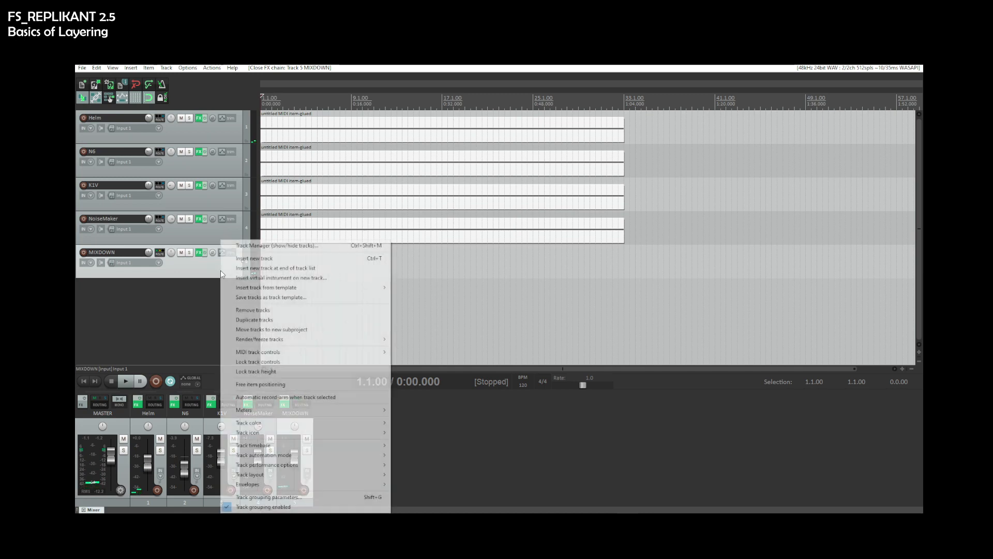
{"action": "mouse_move", "coordinate": [301, 341]}
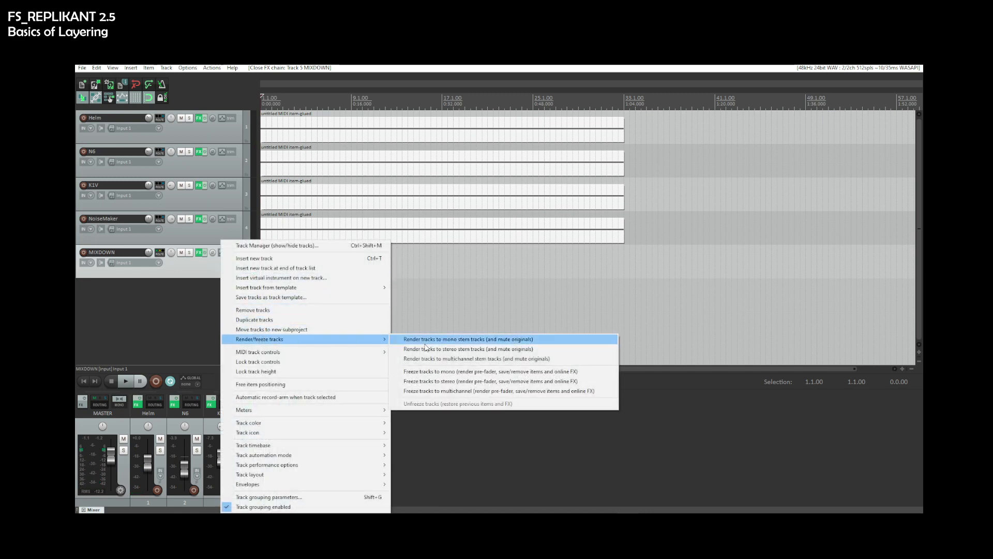
{"action": "left_click", "coordinate": [428, 349]}
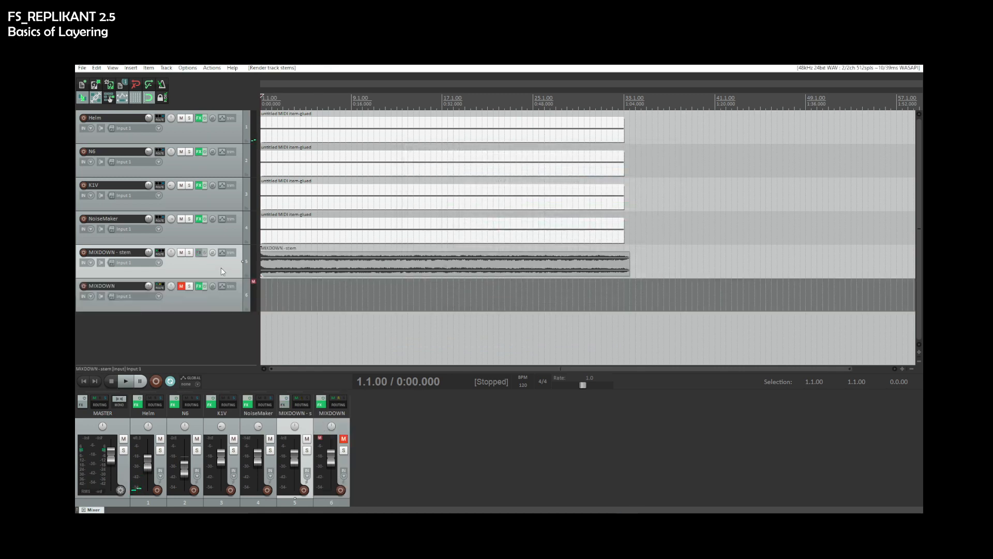
{"action": "key", "text": "Delete"}
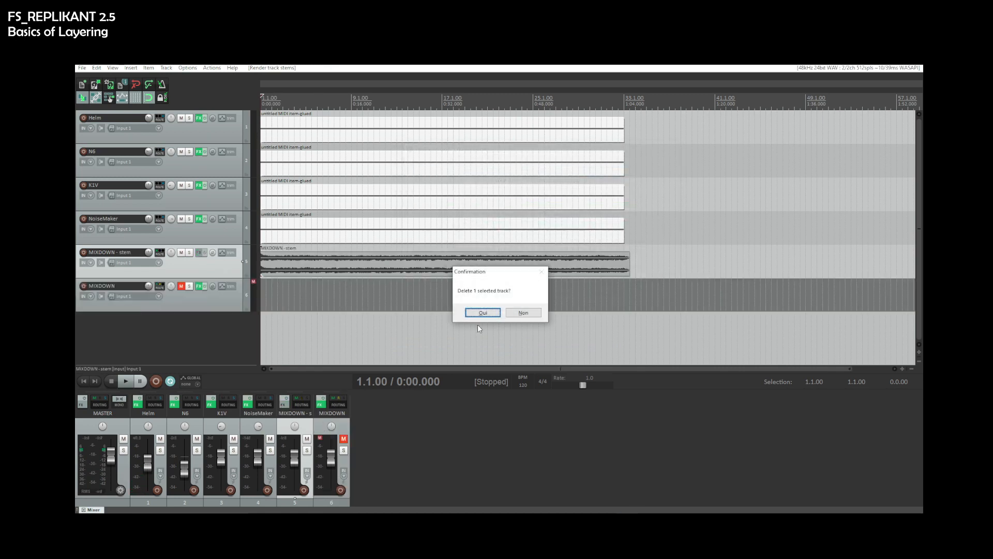
{"action": "left_click", "coordinate": [472, 311]}
{"action": "left_click", "coordinate": [181, 253]}
- Reopen MIXDOWN's FX chain and set the Helm track's fader to about -6.75 dB while the mix plays
{"action": "left_click", "coordinate": [197, 252]}
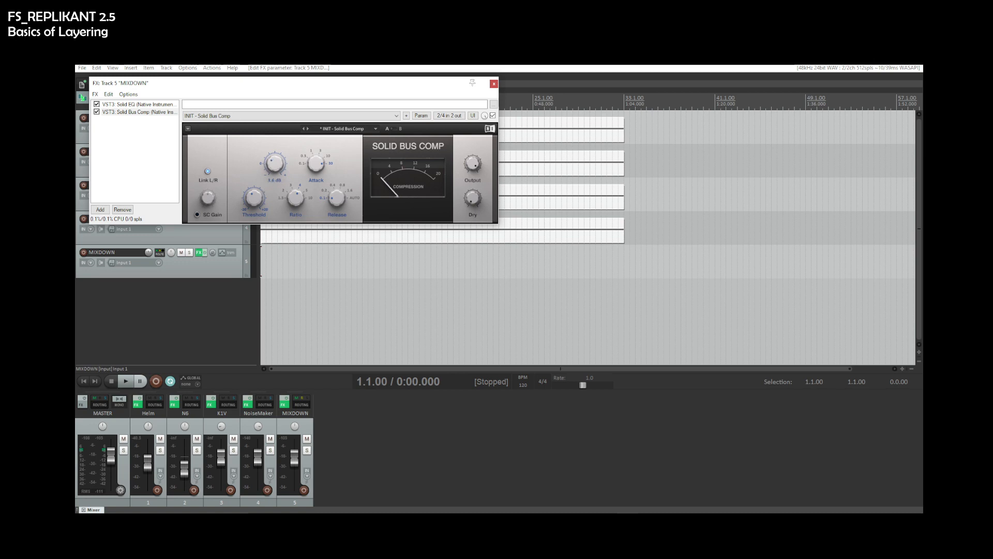
{"action": "key", "text": "space"}
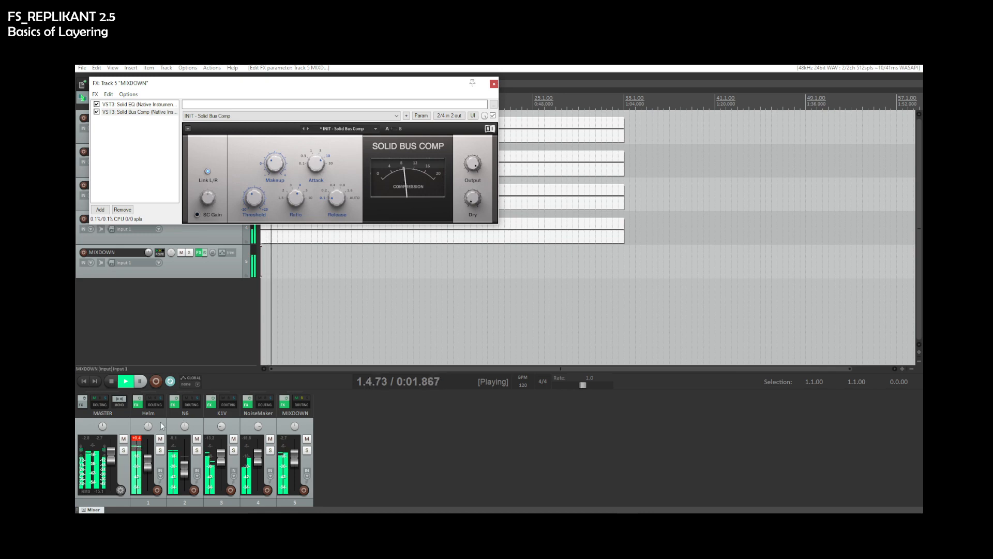
{"action": "left_click", "coordinate": [136, 439]}
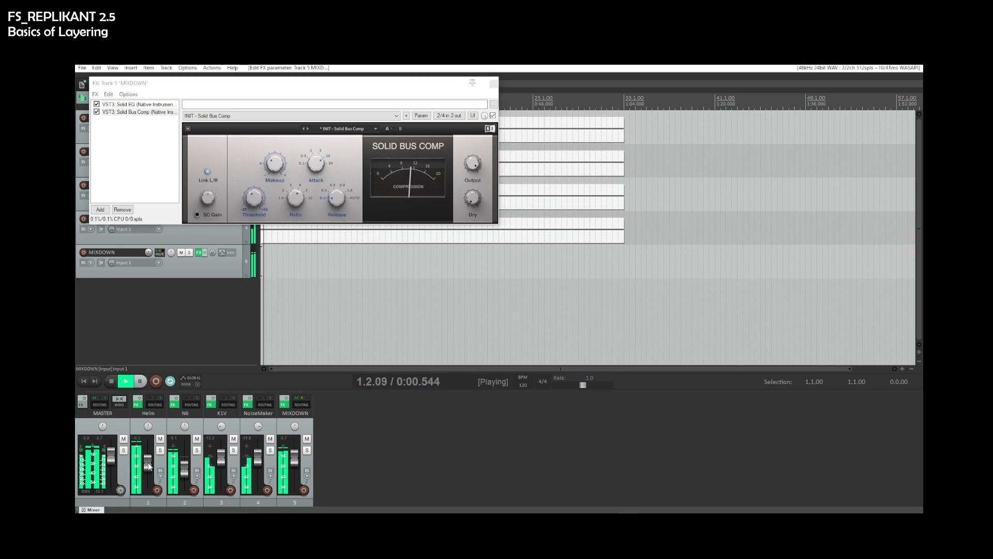
{"action": "mouse_move", "coordinate": [148, 464]}
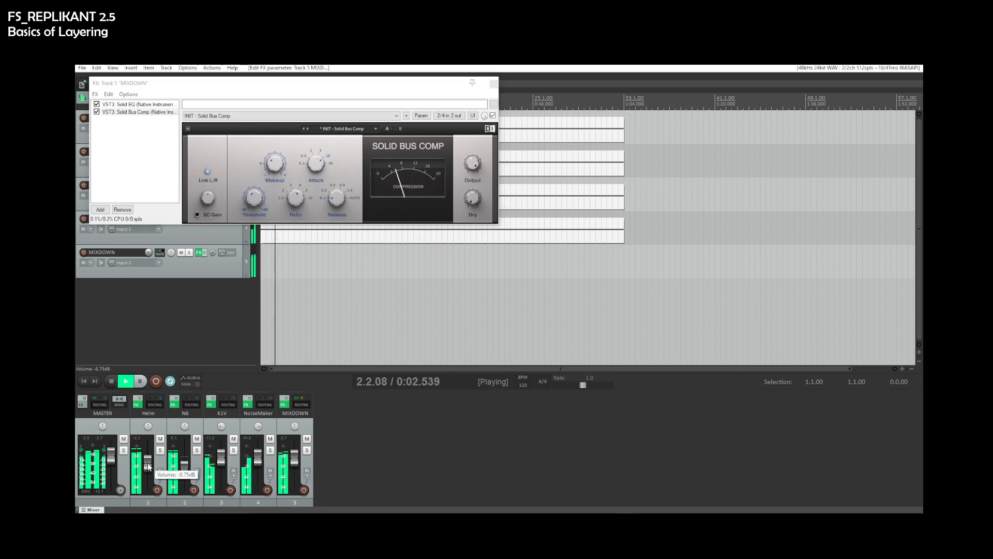
{"action": "left_click_drag", "start_coordinate": [148, 463], "coordinate": [148, 464]}
{"action": "key", "text": "space"}
{"action": "key", "text": "space"}
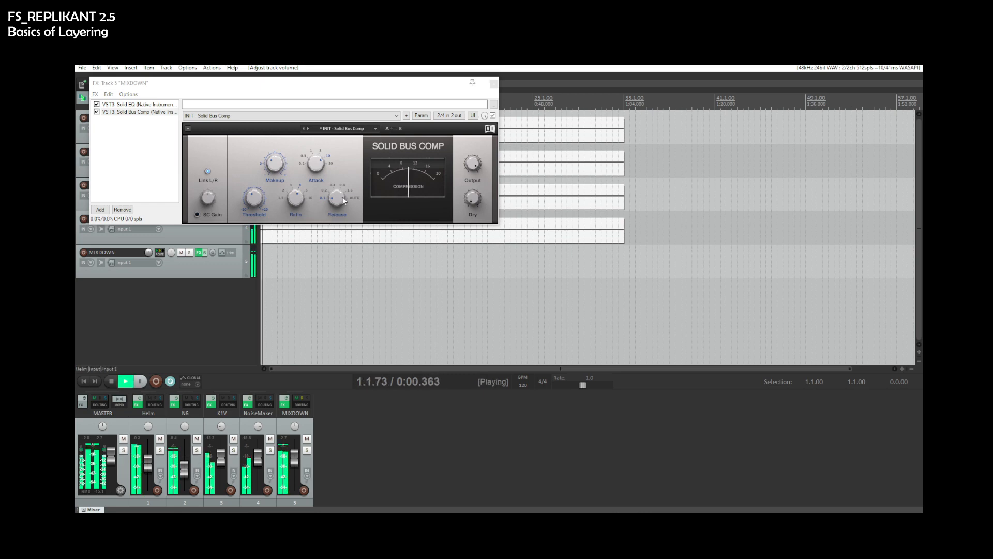
- Raise the Solid Bus Comp's Release and audition the mix
{"action": "left_click_drag", "start_coordinate": [343, 200], "coordinate": [343, 190]}
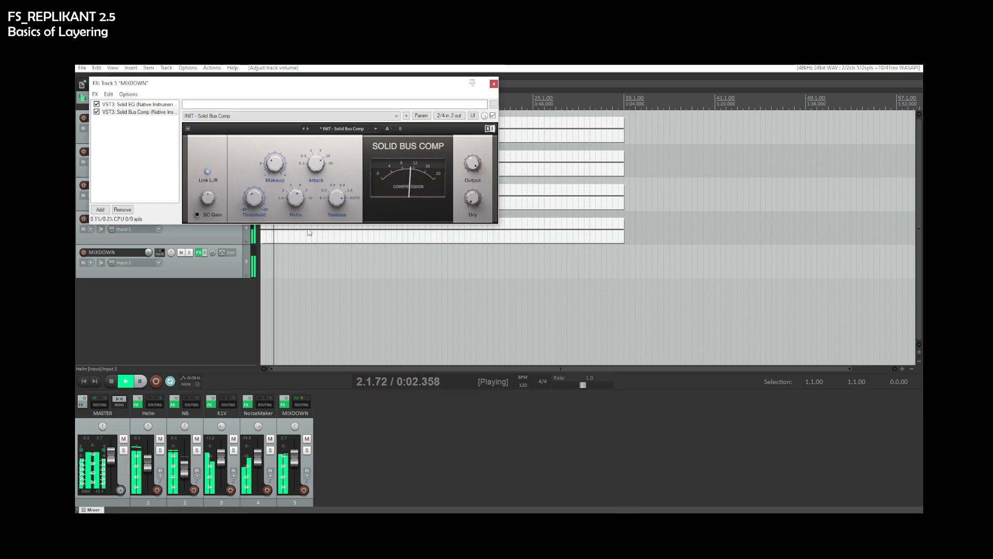
{"action": "key", "text": "space"}
{"action": "key", "text": "space"}
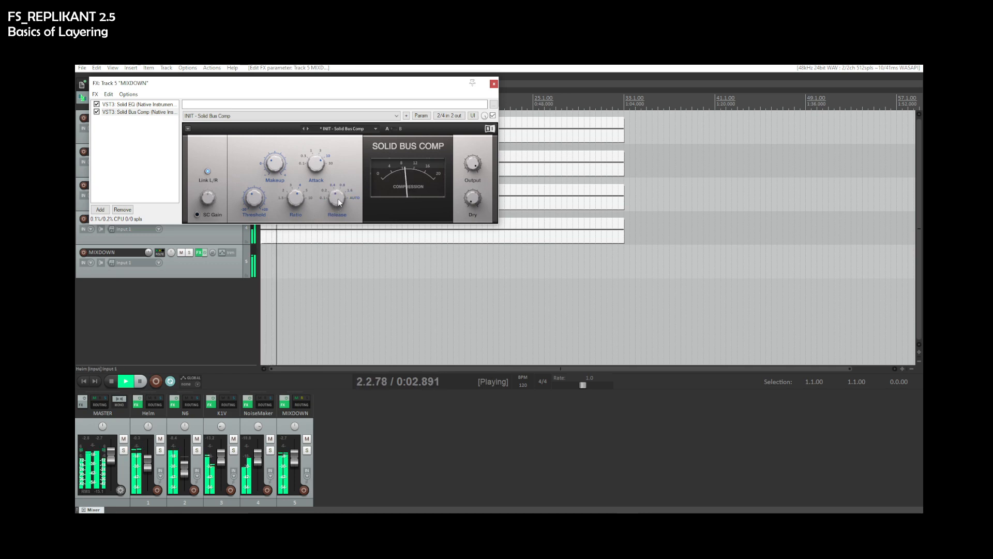
{"action": "key", "text": "space"}
{"action": "key", "text": "space"}
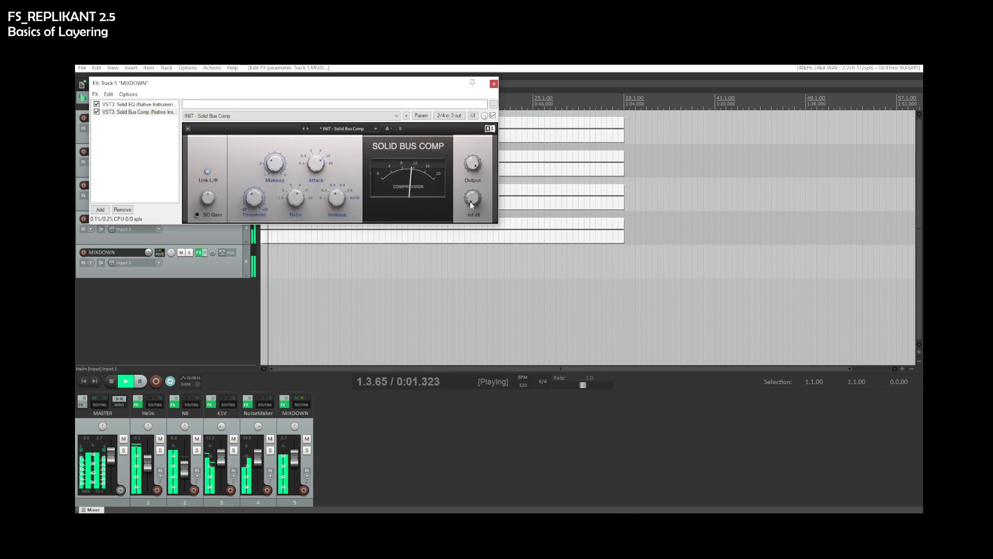
{"action": "key", "text": "space"}
- Lower the Solid Bus Comp's Threshold slightly, audition the mix and close the FX chain
{"action": "key", "text": "space"}
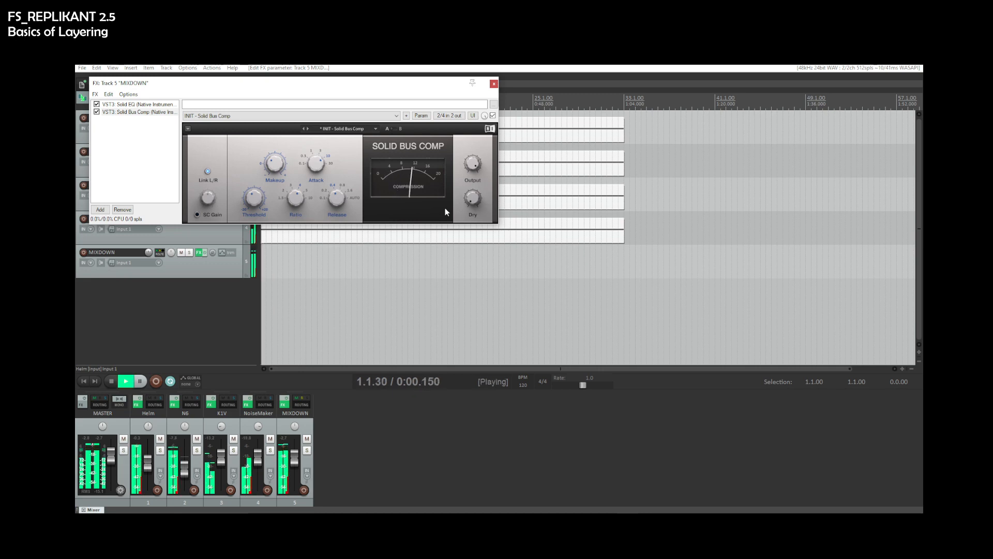
{"action": "left_click_drag", "start_coordinate": [255, 199], "coordinate": [254, 202]}
{"action": "key", "text": "space"}
{"action": "key", "text": "space"}
{"action": "key", "text": "space"}
{"action": "key", "text": "space"}
{"action": "left_click", "coordinate": [494, 84]}
{"action": "key", "text": "space"}
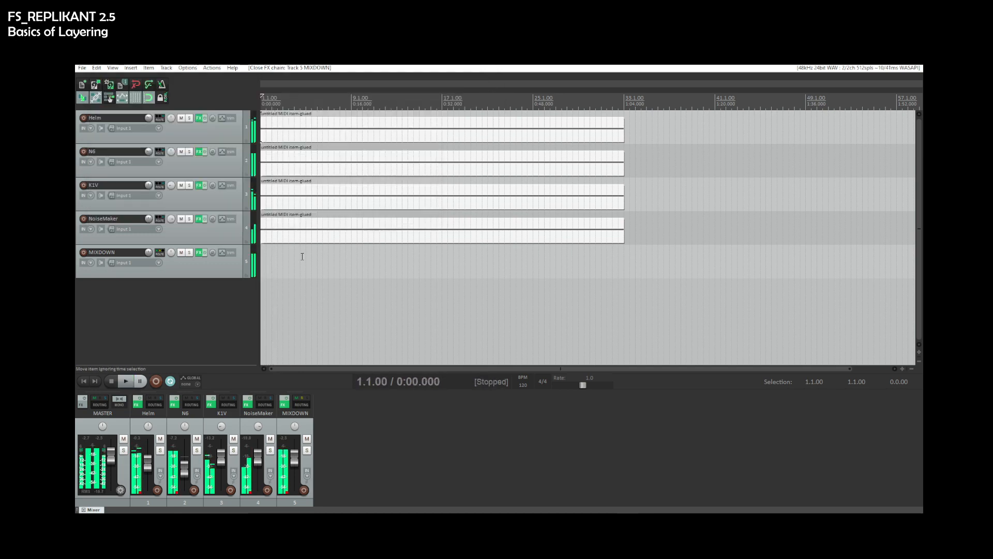
- Render the MIXDOWN track to a stereo stem track, solo the stem and play it back
{"action": "left_click", "coordinate": [223, 278]}
{"action": "right_click", "coordinate": [223, 278]}
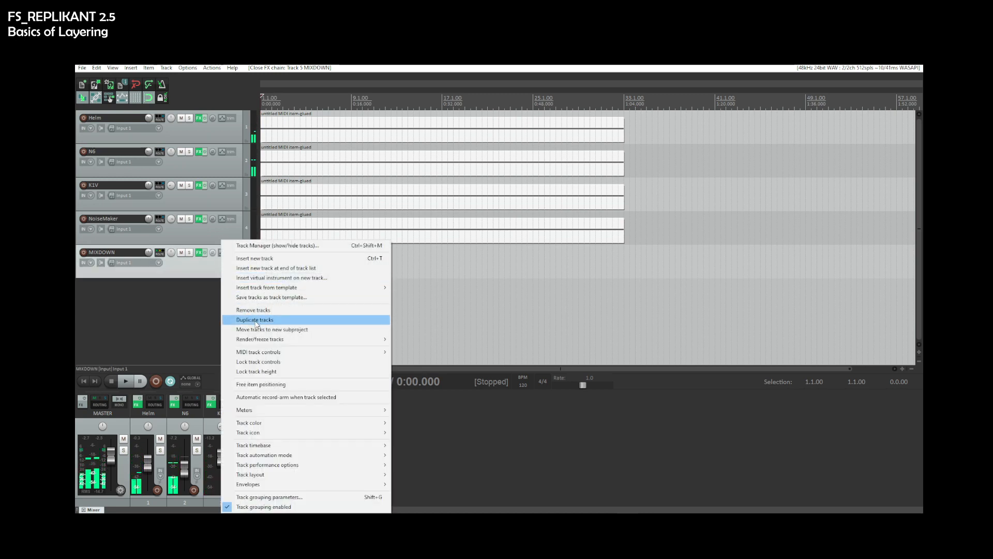
{"action": "mouse_move", "coordinate": [257, 339]}
{"action": "left_click", "coordinate": [437, 348]}
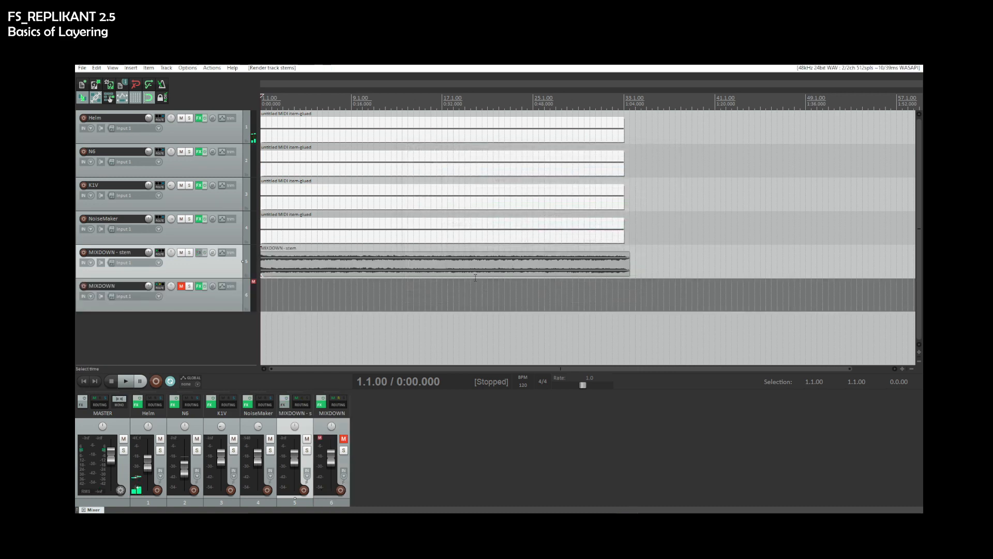
{"action": "left_click", "coordinate": [189, 252]}
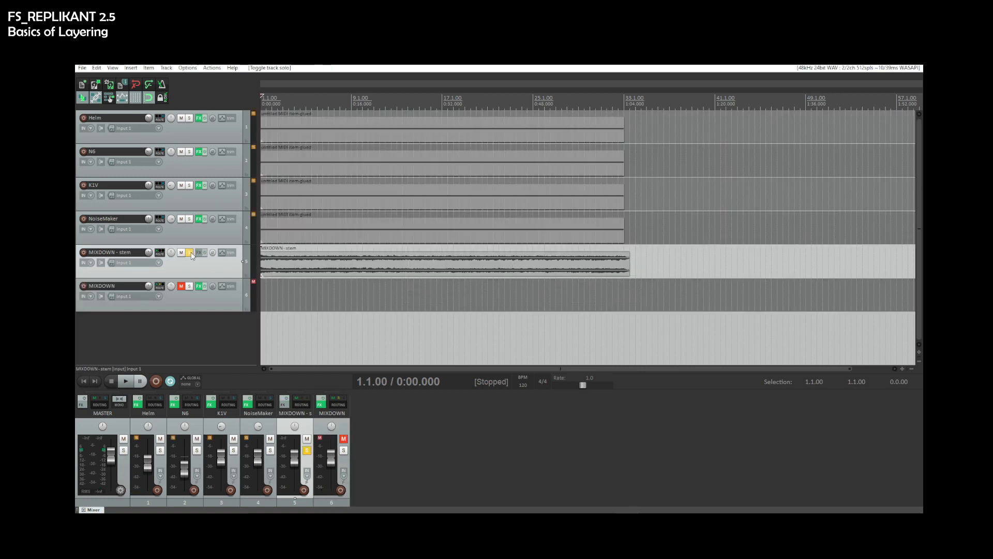
{"action": "key", "text": "space"}
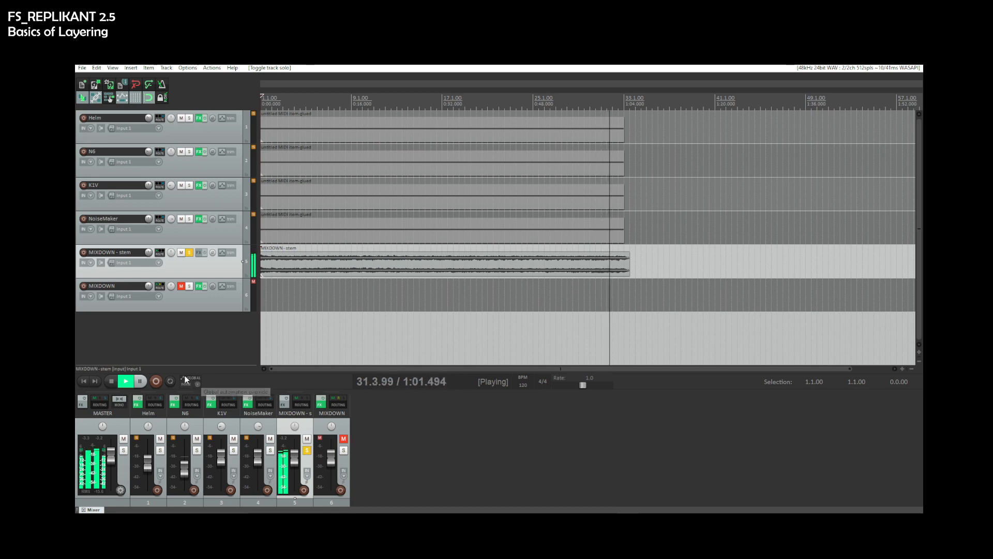
{"action": "left_click", "coordinate": [112, 382]}
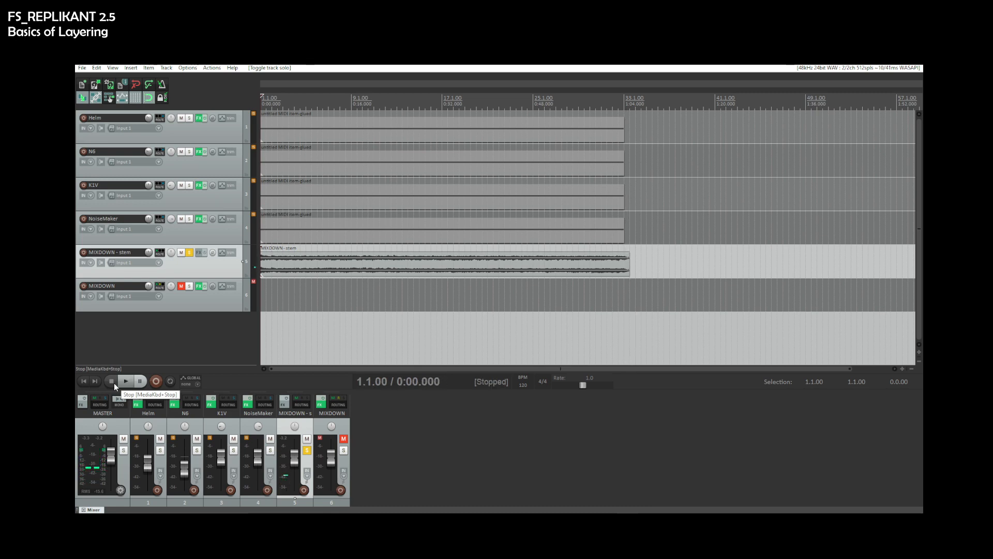
- Glue the stem item and unsolo the MIXDOWN - stem track
{"action": "right_click", "coordinate": [303, 270]}
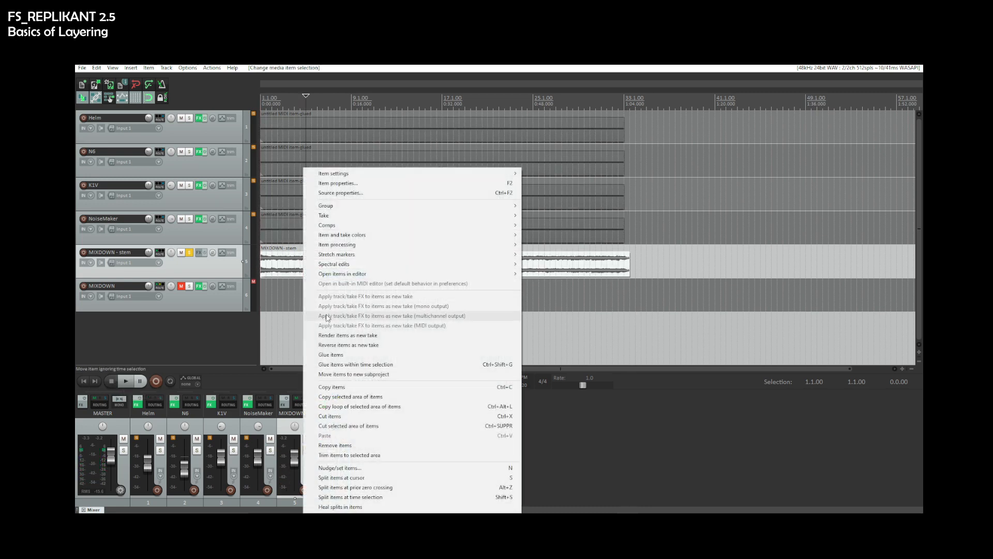
{"action": "left_click", "coordinate": [328, 355]}
{"action": "left_click", "coordinate": [188, 252]}
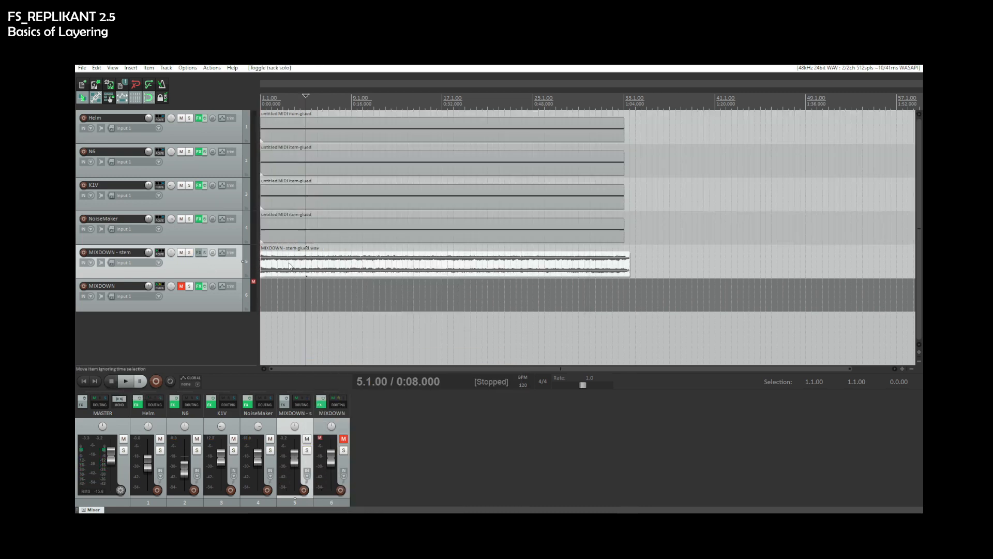
- Open the glued stem item's properties and browse to the Desktop to rename its source file
{"action": "right_click", "coordinate": [291, 266]}
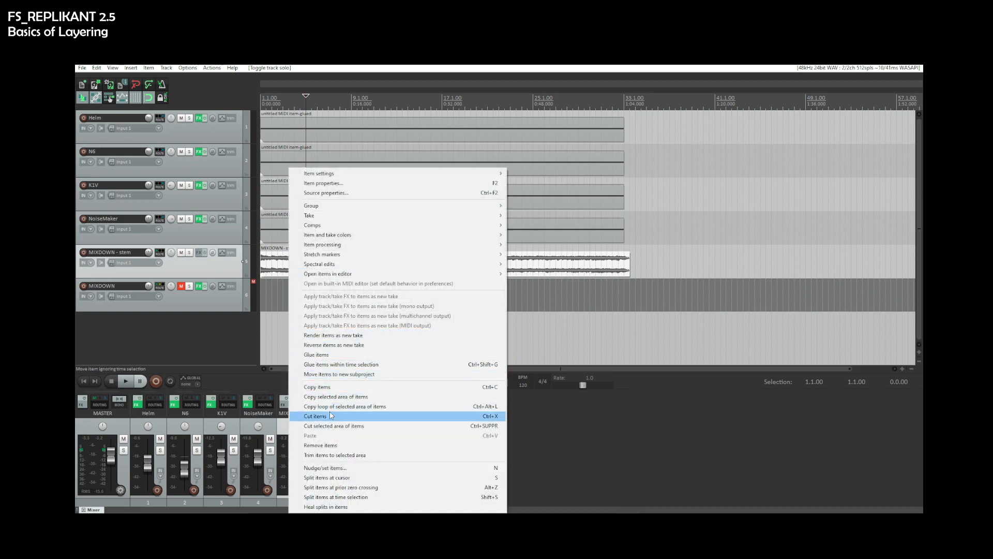
{"action": "left_click", "coordinate": [285, 280]}
{"action": "double_click", "coordinate": [282, 274]}
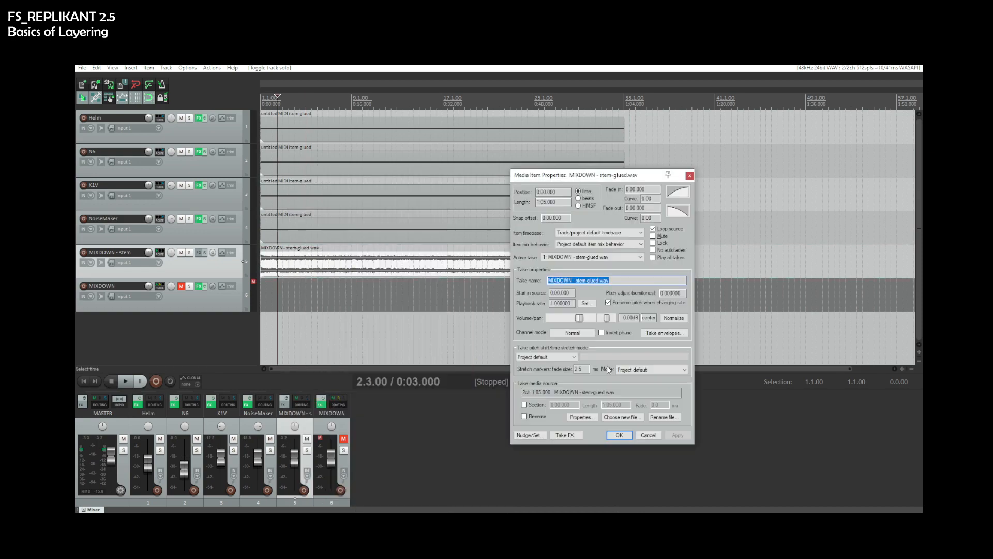
{"action": "left_click", "coordinate": [660, 418]}
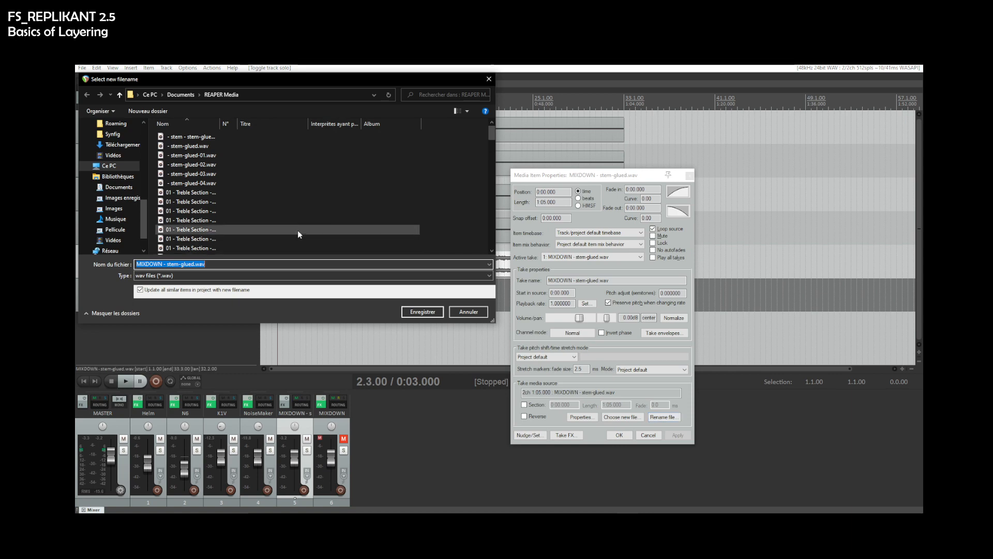
{"action": "left_click_drag", "start_coordinate": [145, 213], "coordinate": [153, 140]}
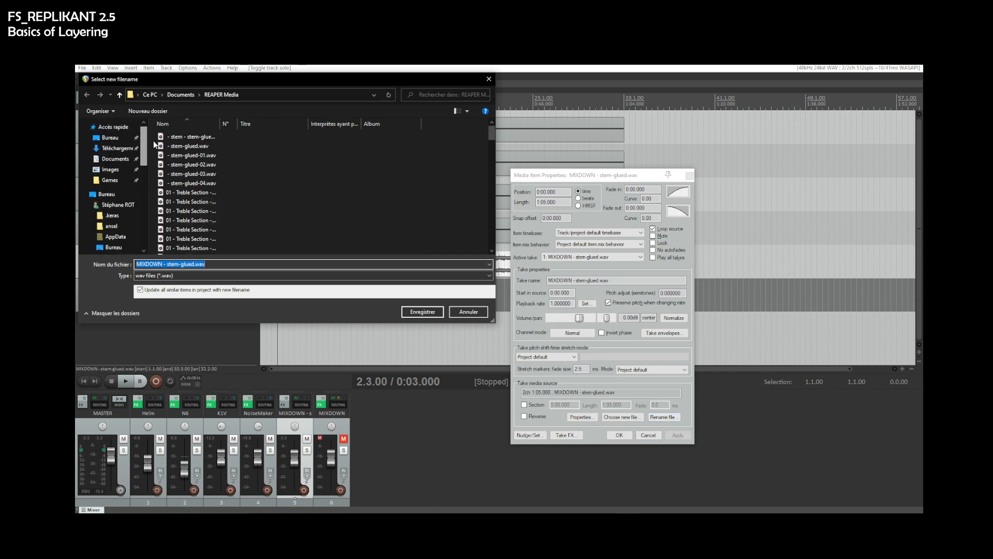
{"action": "left_click", "coordinate": [135, 138]}
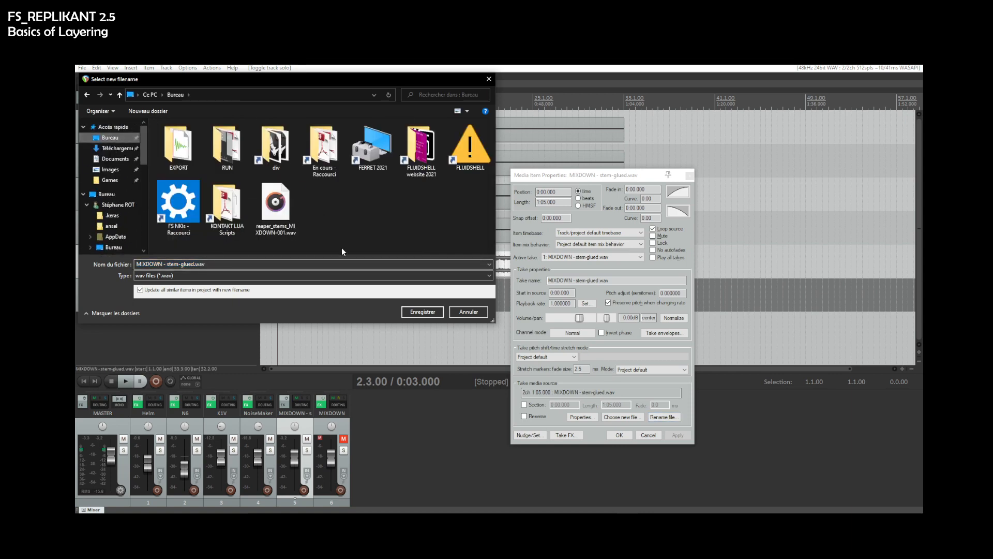
- Create a new Sounds folder on the Desktop, save the stem file into it and confirm the item properties
{"action": "right_click", "coordinate": [333, 226]}
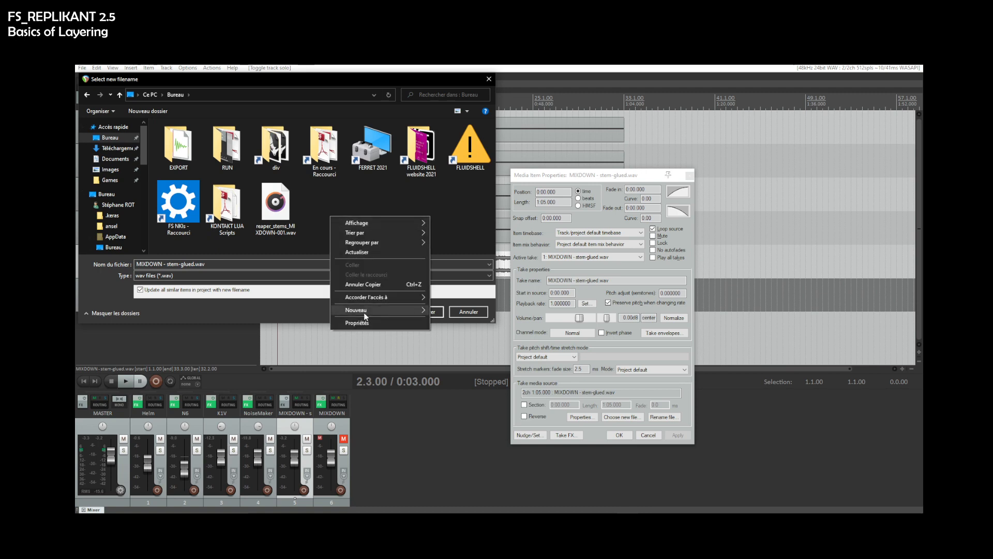
{"action": "mouse_move", "coordinate": [393, 310]}
{"action": "left_click", "coordinate": [445, 312]}
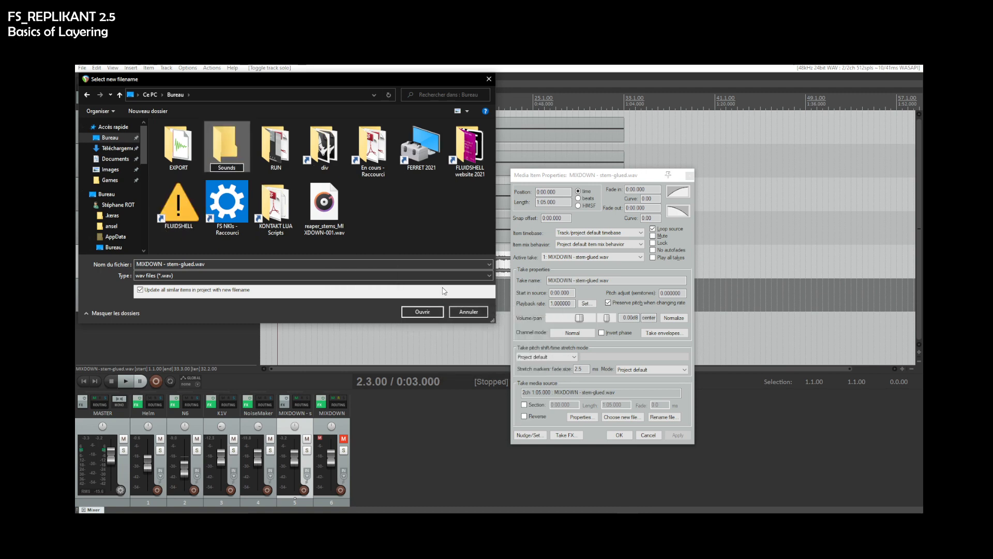
{"action": "key", "text": "Return"}
{"action": "key", "text": "Return"}
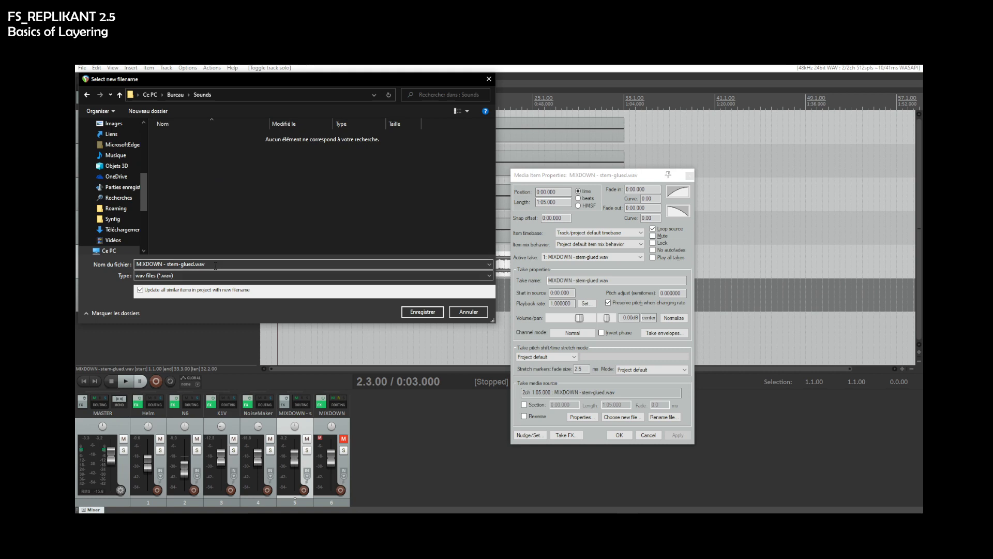
{"action": "left_click", "coordinate": [414, 312]}
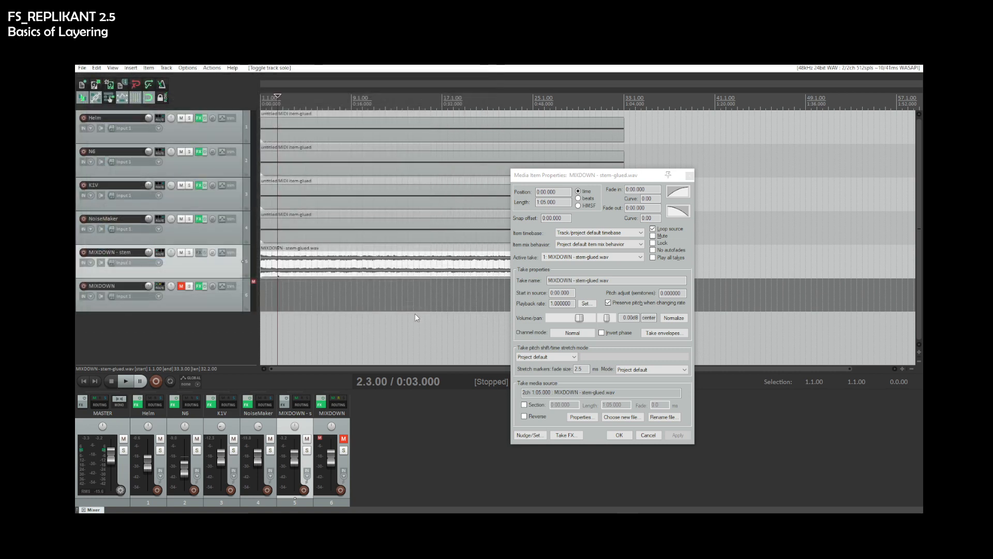
{"action": "left_click", "coordinate": [619, 435]}
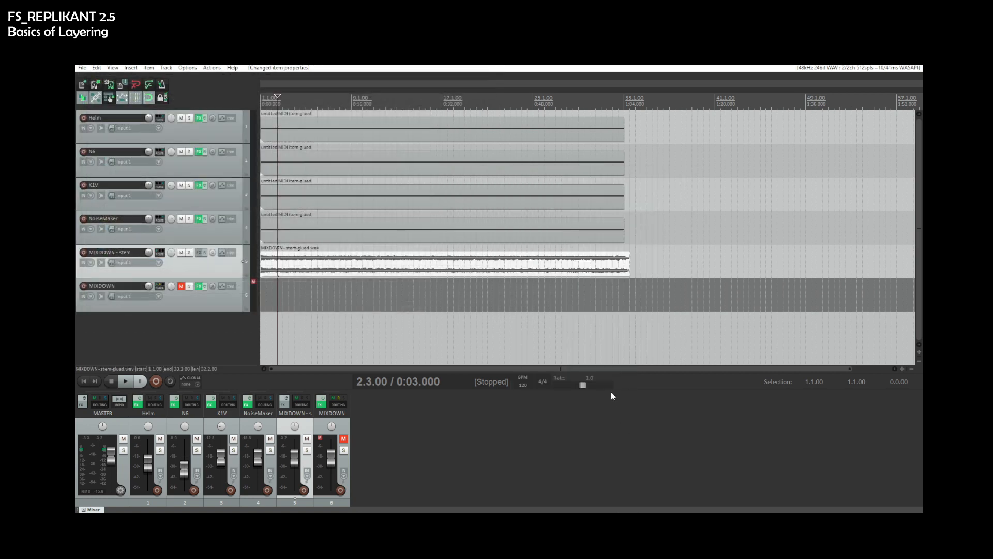